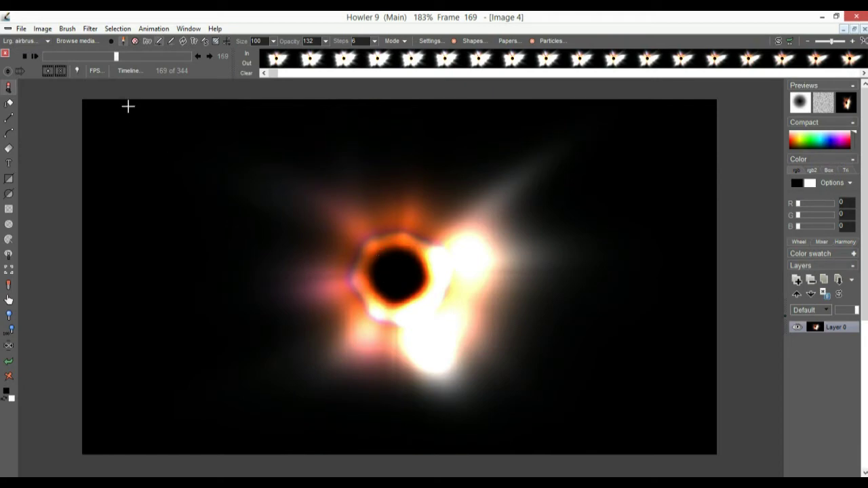
# Rewind the glowing butterfly animation to frame 0, play it back, and stop the playback.
pyautogui.moveTo(115, 59); pyautogui.dragTo(26, 51)
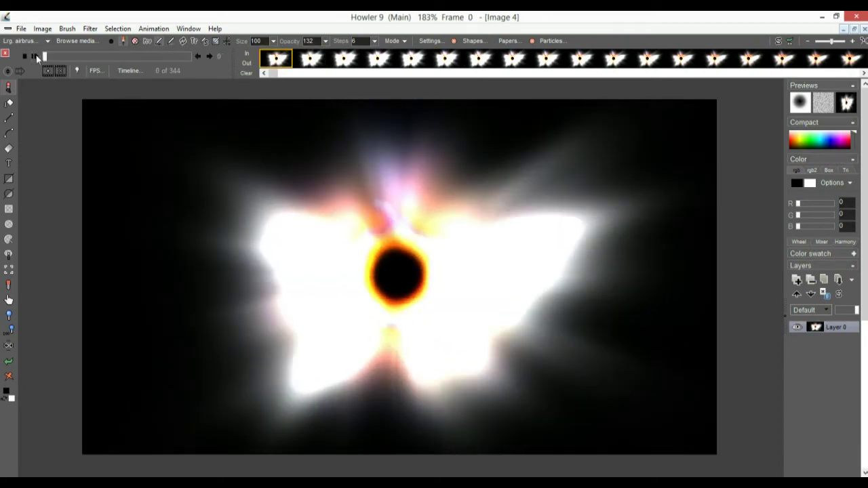
pyautogui.click(36, 55)
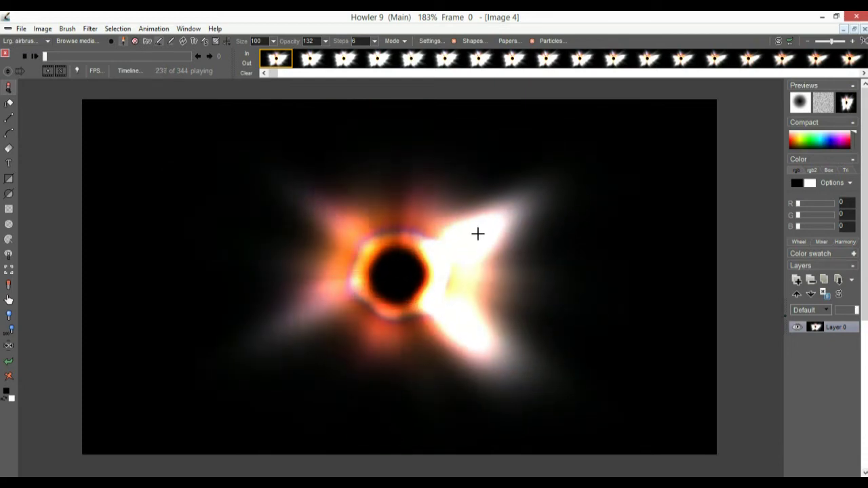
pyautogui.moveTo(62, 57); pyautogui.dragTo(39, 54)
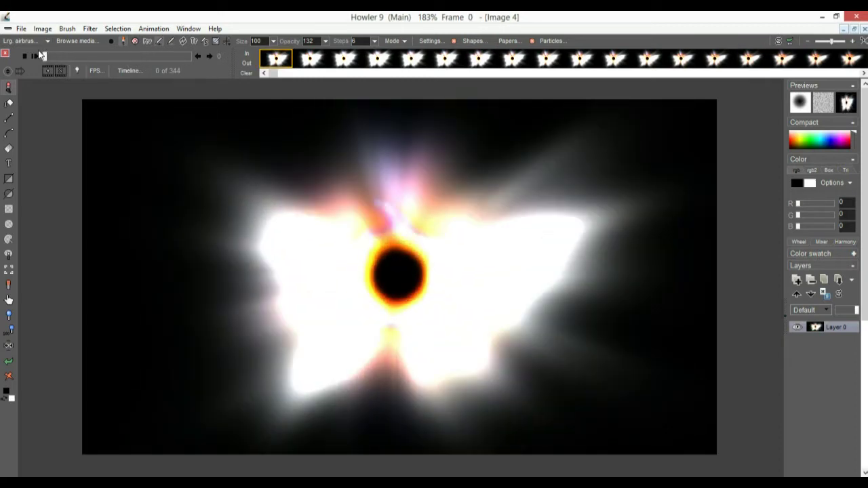
# Load the video flux.avi from the 9.1-what's-new folder with its full frame range, 0 to 344.
pyautogui.click(156, 29)
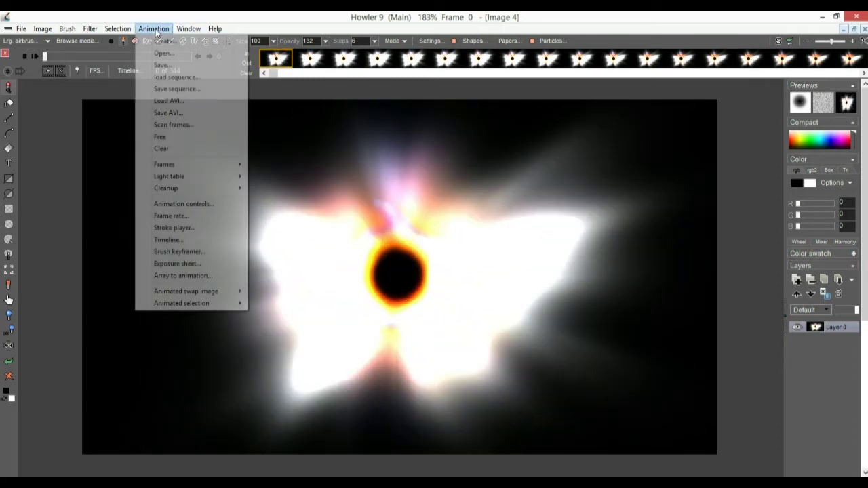
pyautogui.click(179, 101)
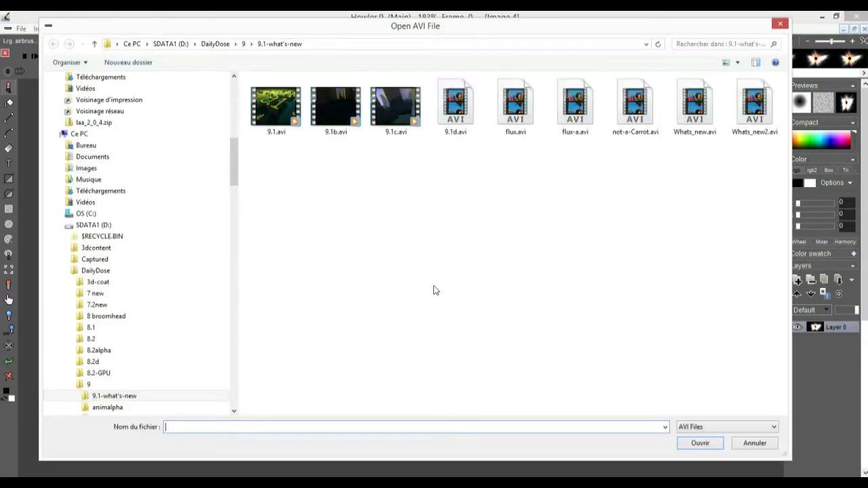
pyautogui.click(523, 122)
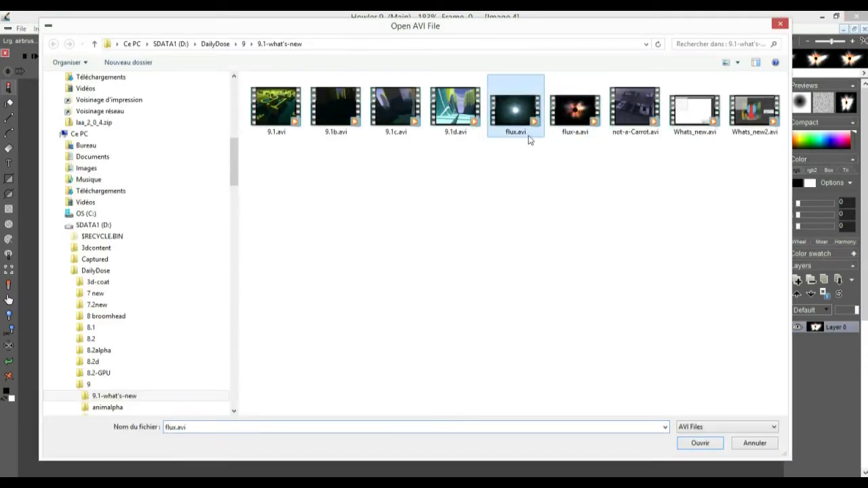
pyautogui.click(711, 444)
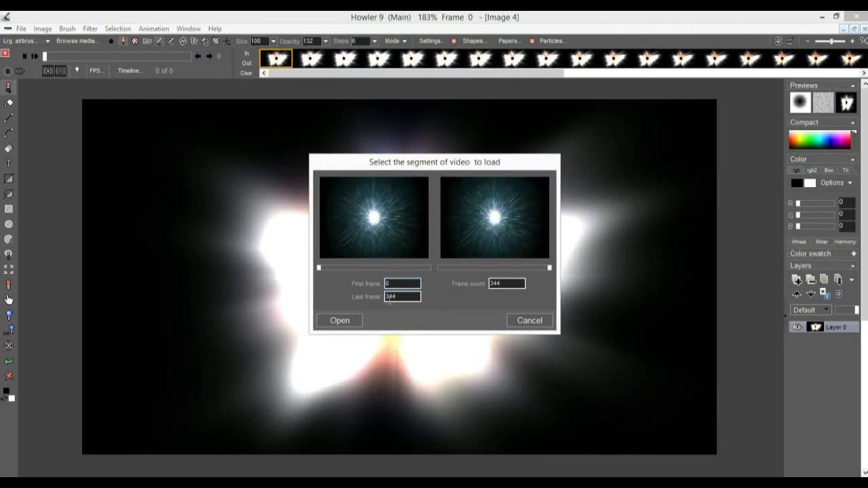
pyautogui.click(340, 321)
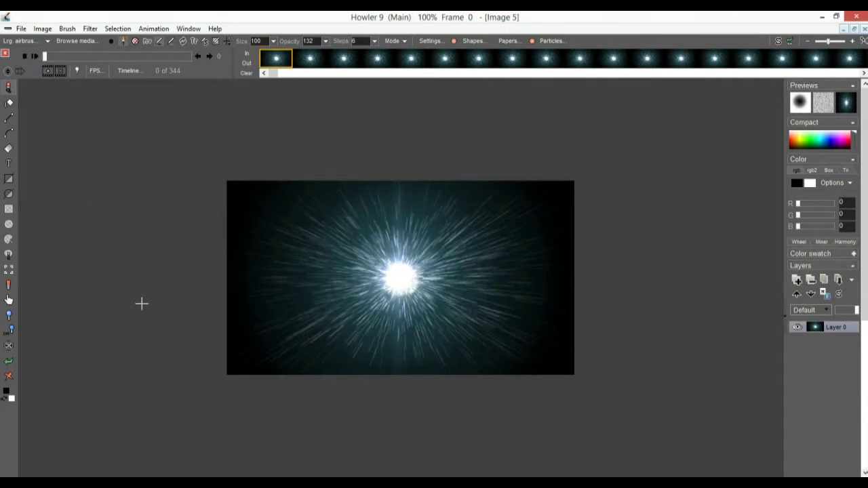
# Play the loaded starburst animation at a larger view and stop the playback.
pyautogui.scroll(2, 190, 301)
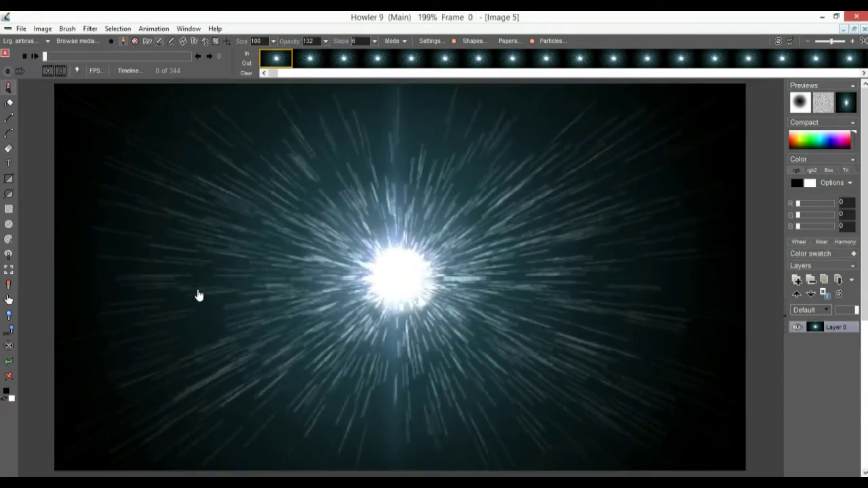
pyautogui.click(34, 55)
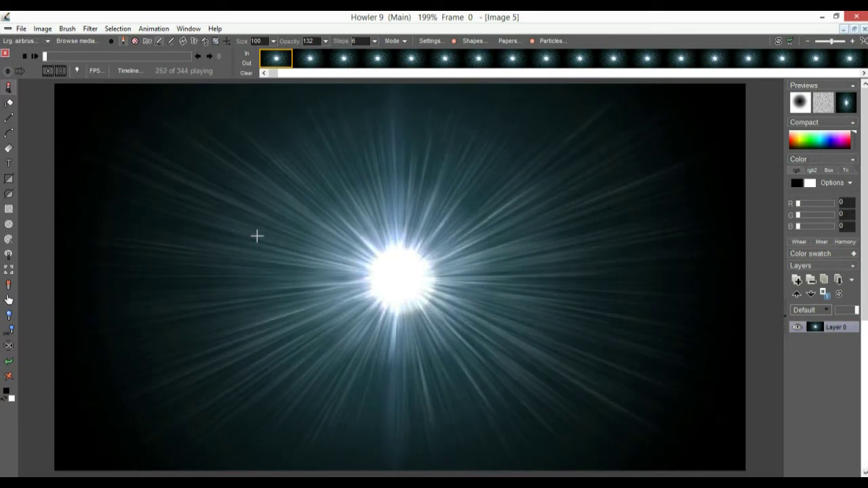
pyautogui.moveTo(50, 51); pyautogui.dragTo(99, 51)
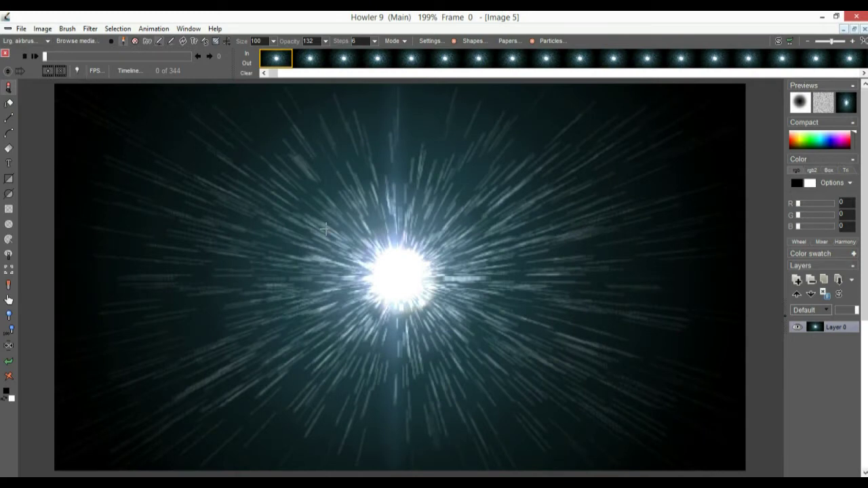
# Clear the current frame to solid black.
pyautogui.scroll(-3, 324, 230)
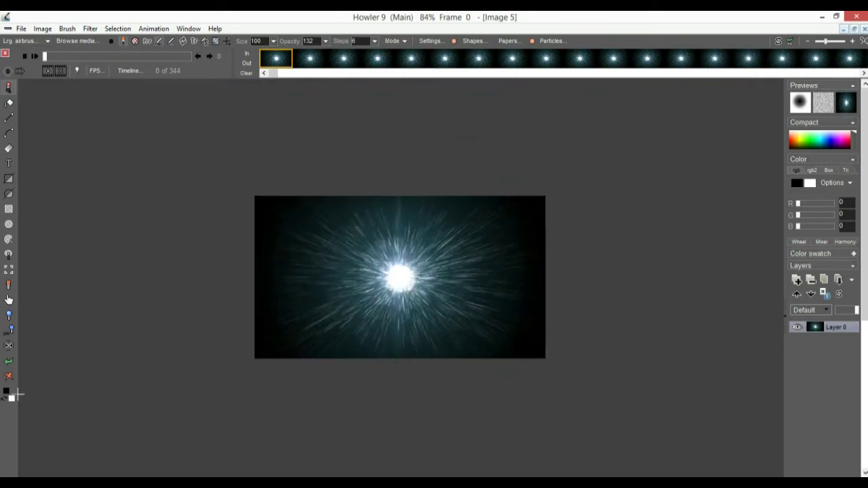
pyautogui.rightClick(10, 379)
pyautogui.click(91, 418)
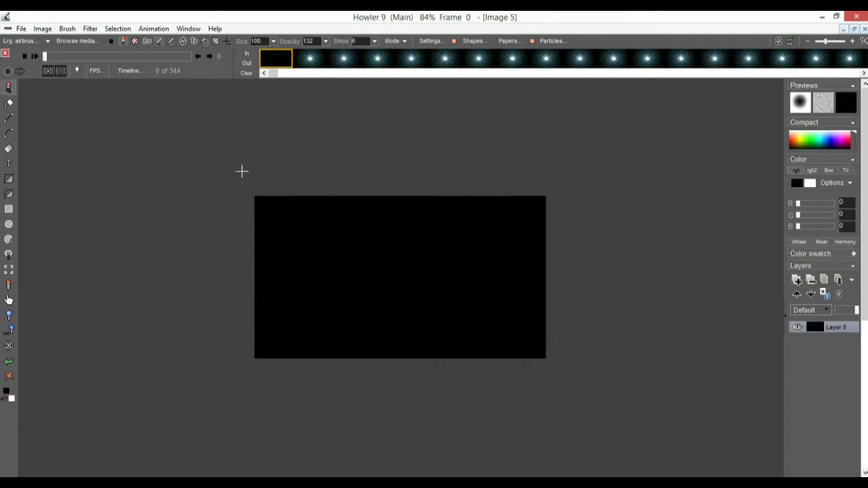
# Create a new 99-frame animation at 24 fps from the current black frame, freeing the existing animation.
pyautogui.click(149, 29)
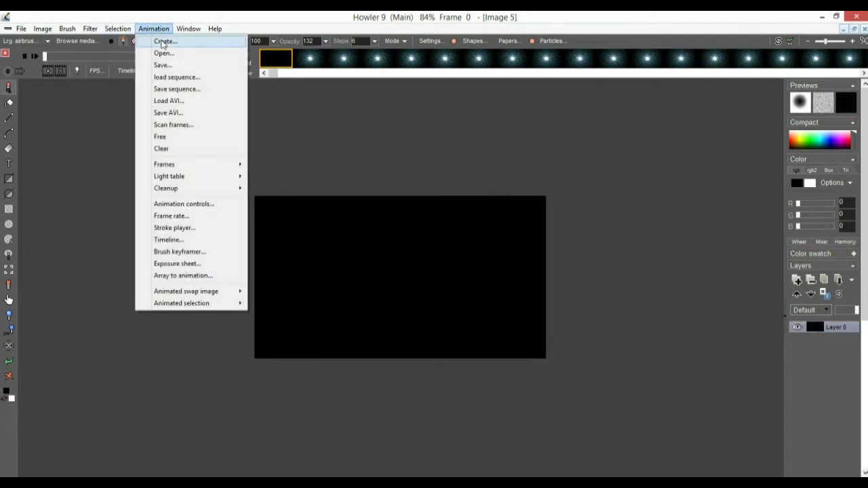
pyautogui.click(164, 42)
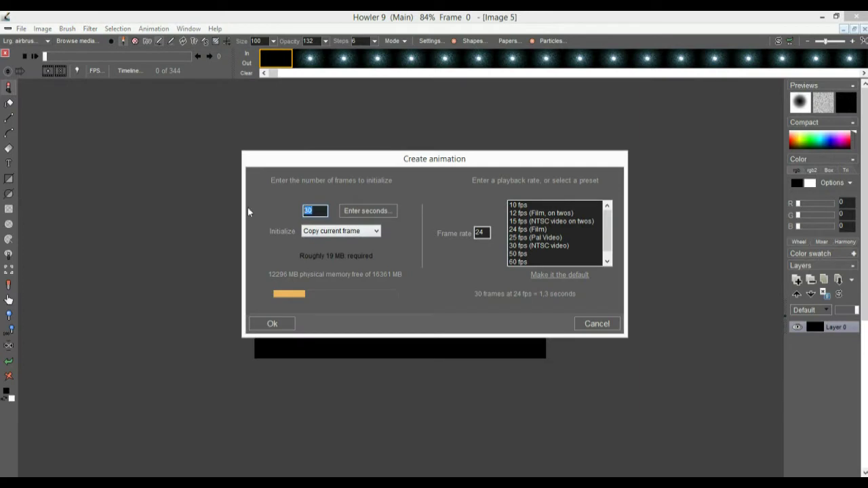
pyautogui.write('9')
pyautogui.click(279, 326)
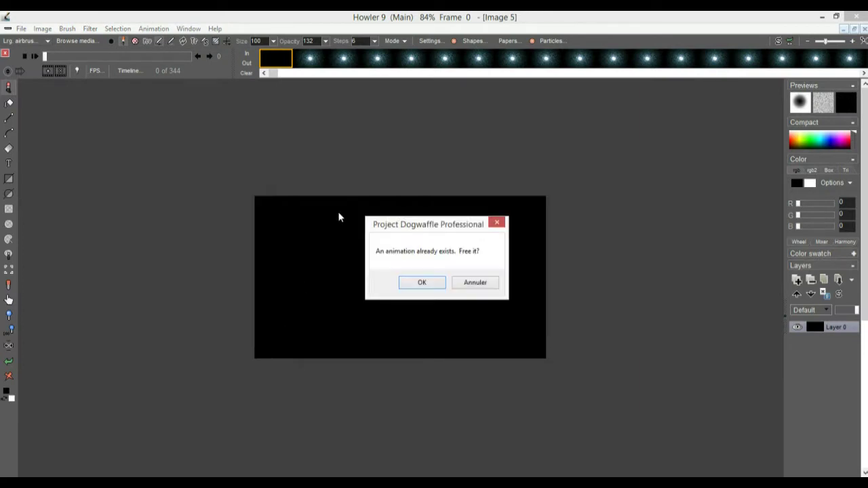
pyautogui.click(421, 283)
# Check the new animation's frame rate setting and return to frame 0.
pyautogui.moveTo(234, 265); pyautogui.dragTo(410, 232)
pyautogui.click(96, 71)
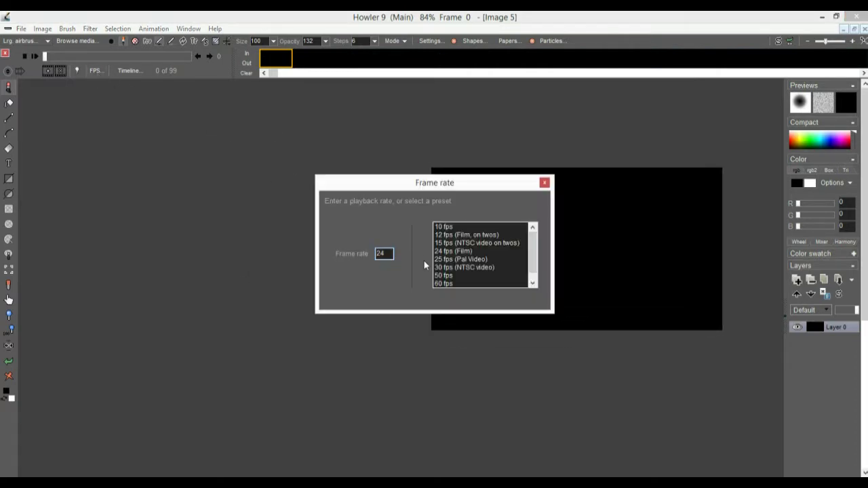
pyautogui.click(544, 183)
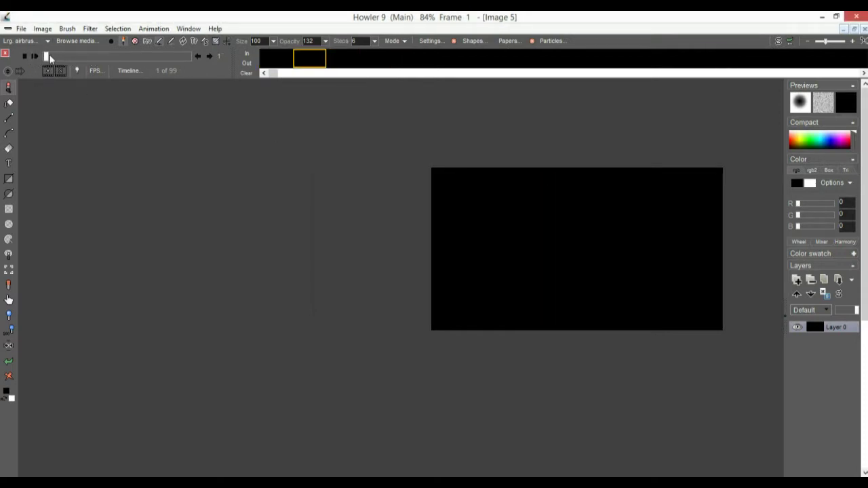
pyautogui.click(25, 57)
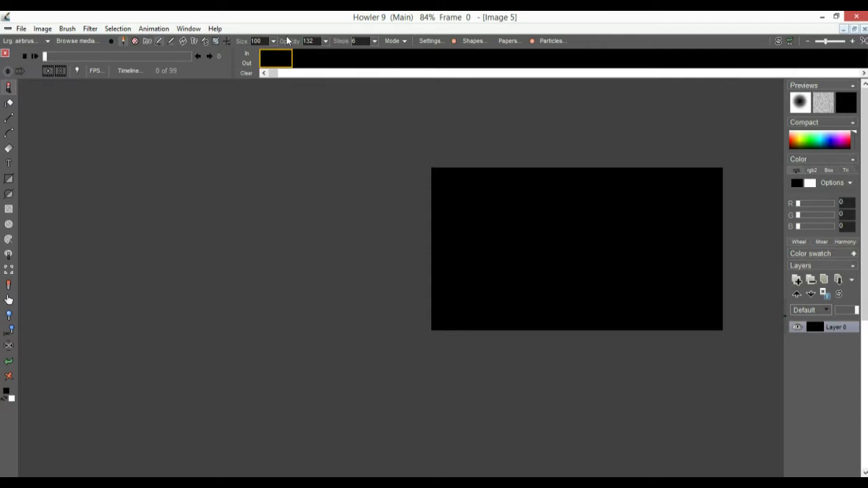
pyautogui.click(93, 30)
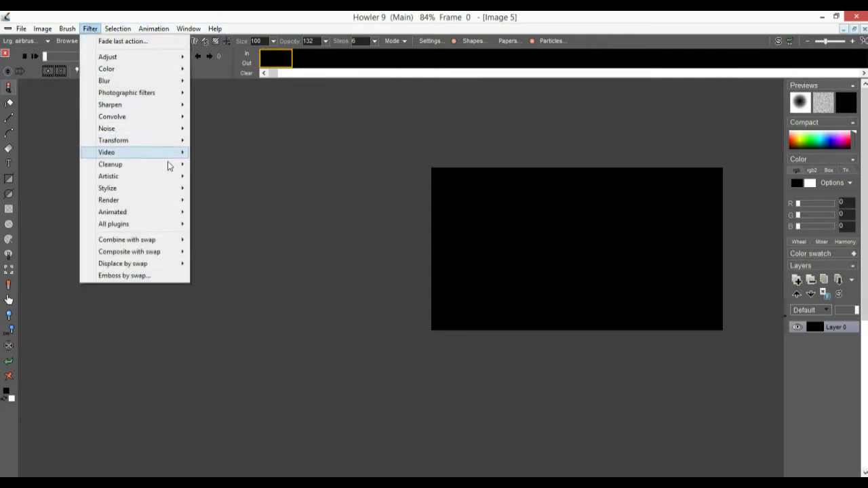
pyautogui.moveTo(170, 215)
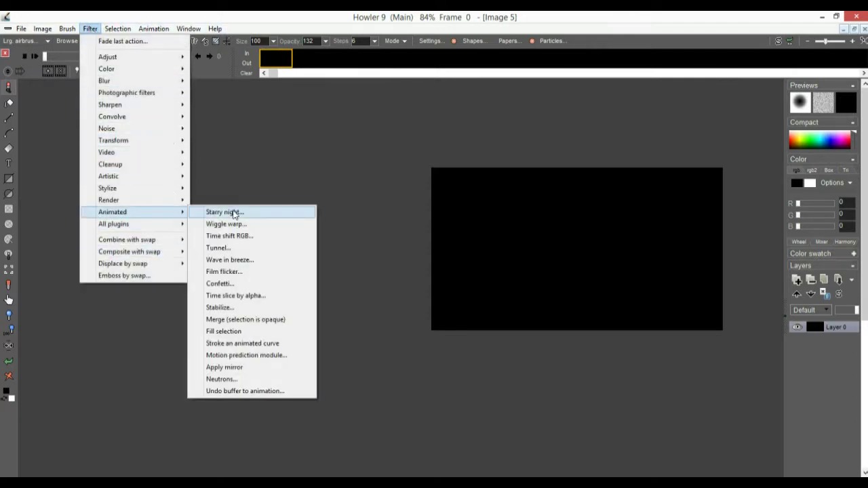
pyautogui.click(233, 214)
pyautogui.moveTo(369, 156); pyautogui.dragTo(151, 141)
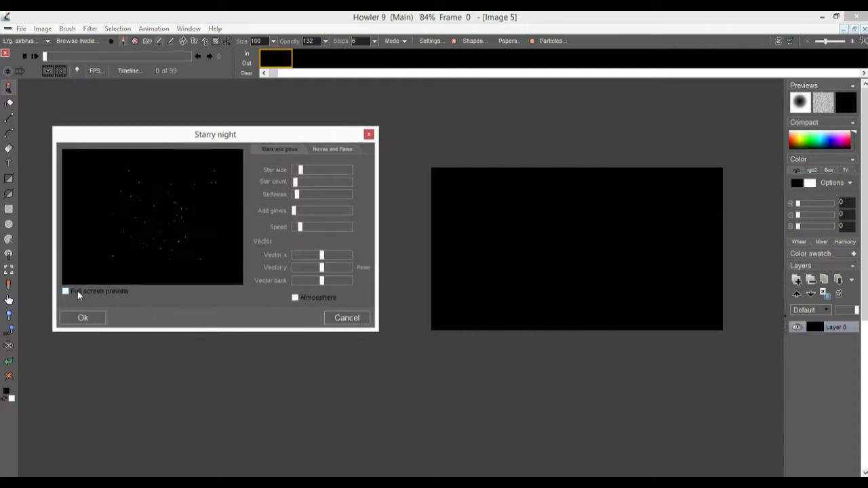
pyautogui.click(339, 319)
# Open the animated Starry night filter clear of the canvas, raise the star count to maximum and reduce the star size.
pyautogui.scroll(3, 384, 314)
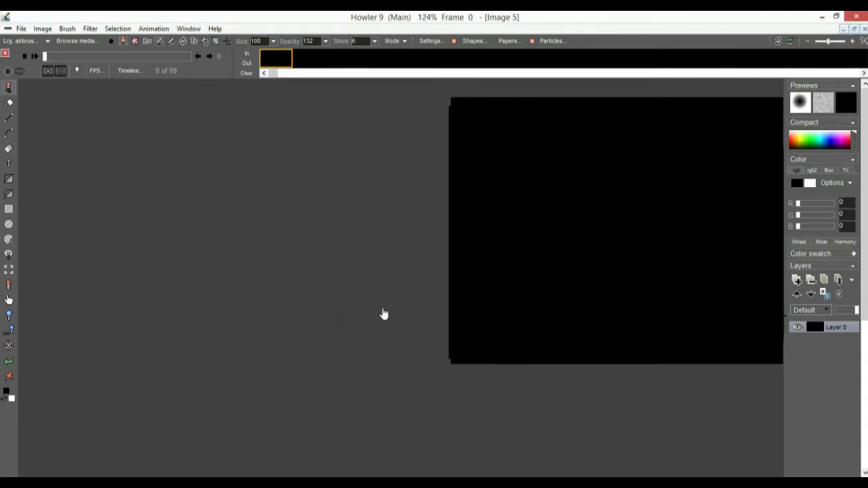
pyautogui.moveTo(352, 271); pyautogui.dragTo(192, 285)
pyautogui.click(91, 29)
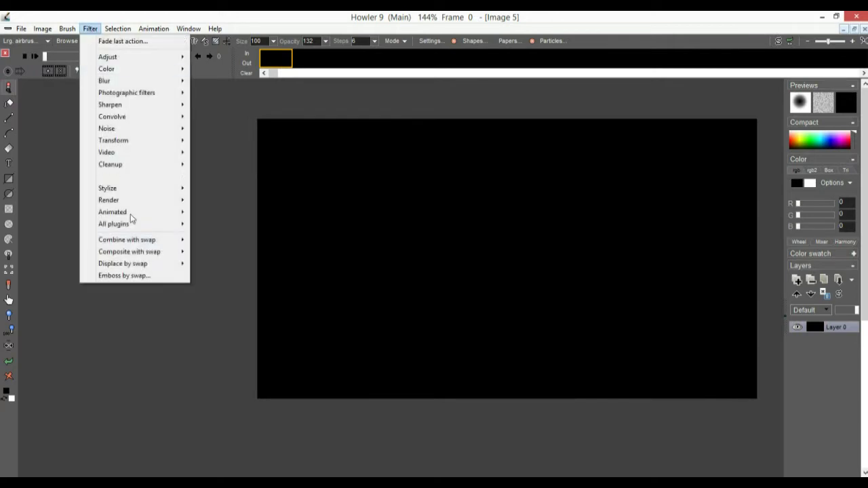
pyautogui.moveTo(138, 212)
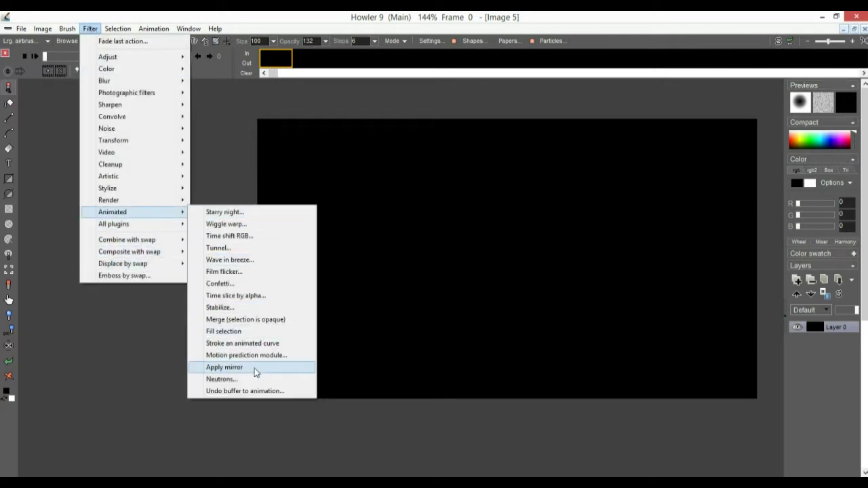
pyautogui.click(231, 213)
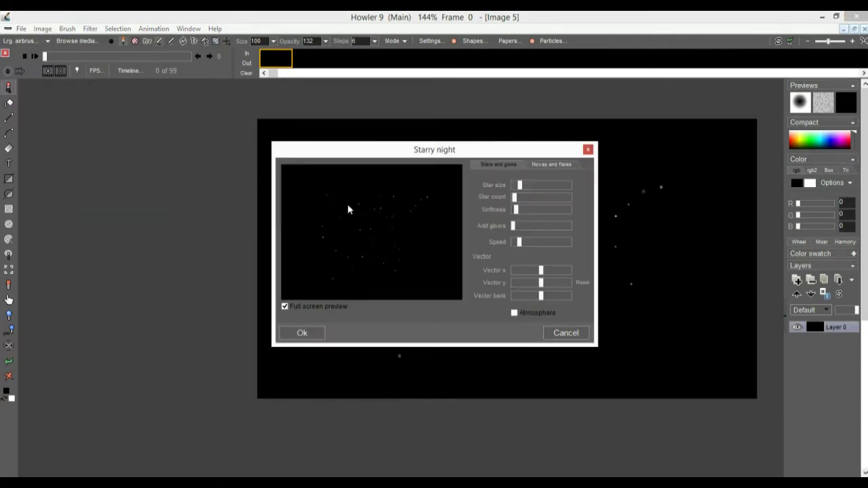
pyautogui.moveTo(408, 153); pyautogui.dragTo(164, 138)
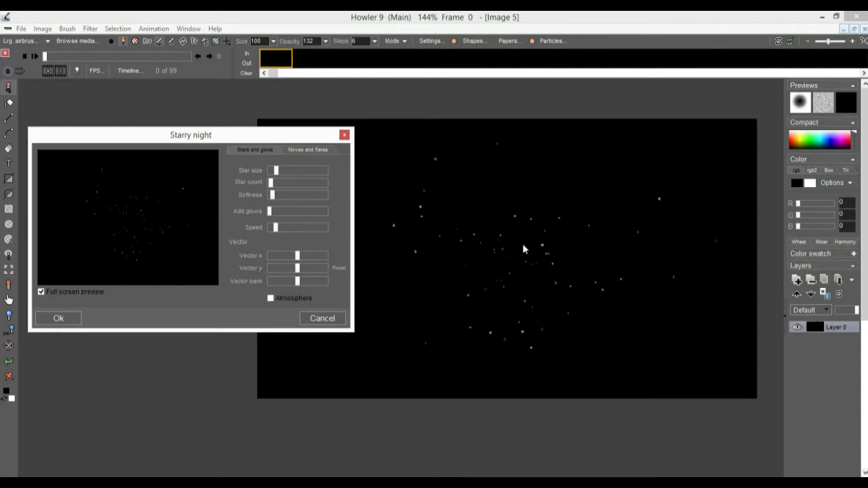
pyautogui.moveTo(278, 170)
pyautogui.mouseDown()
pyautogui.moveTo(306, 169)
pyautogui.moveTo(286, 171)
pyautogui.moveTo(325, 182)
pyautogui.moveTo(272, 173)
pyautogui.mouseUp()
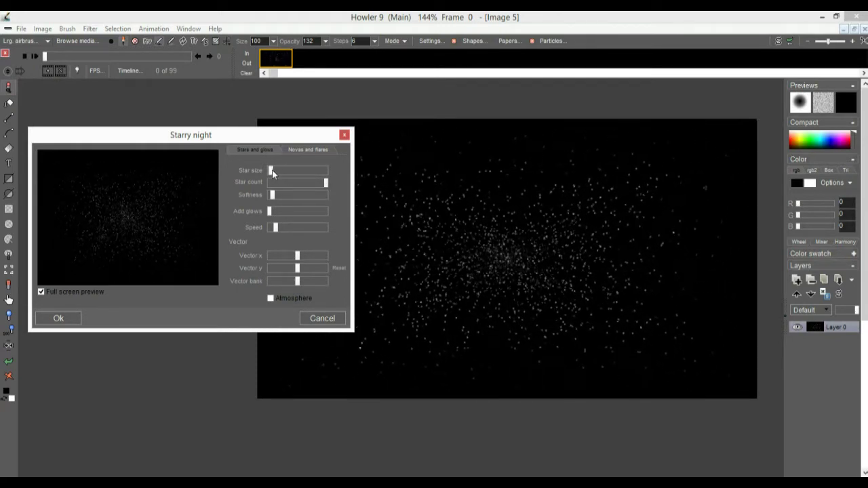
# Try large stars, then settle on small, slightly softened stars with minimal glow and a fairly high speed.
pyautogui.moveTo(272, 171); pyautogui.dragTo(315, 172)
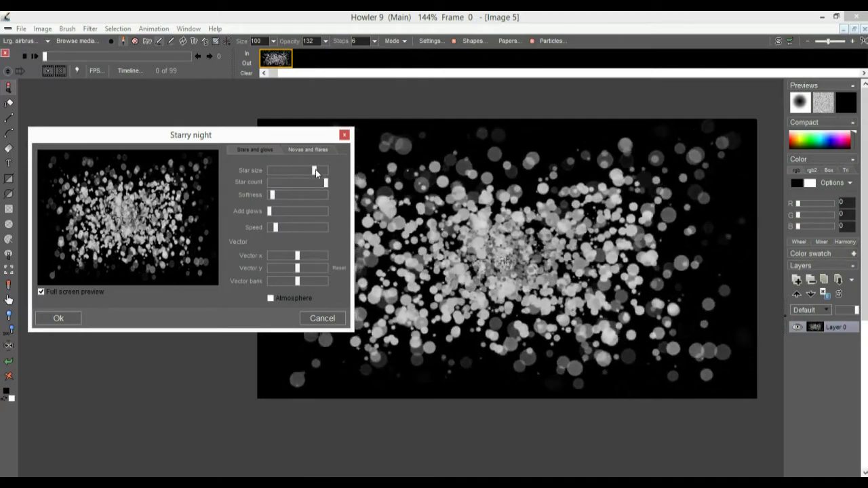
pyautogui.moveTo(276, 227); pyautogui.dragTo(322, 227)
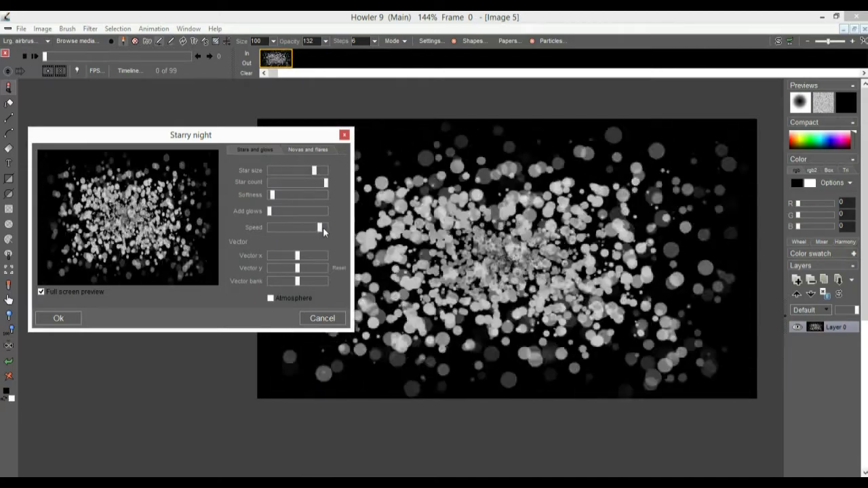
pyautogui.moveTo(314, 170); pyautogui.dragTo(277, 172)
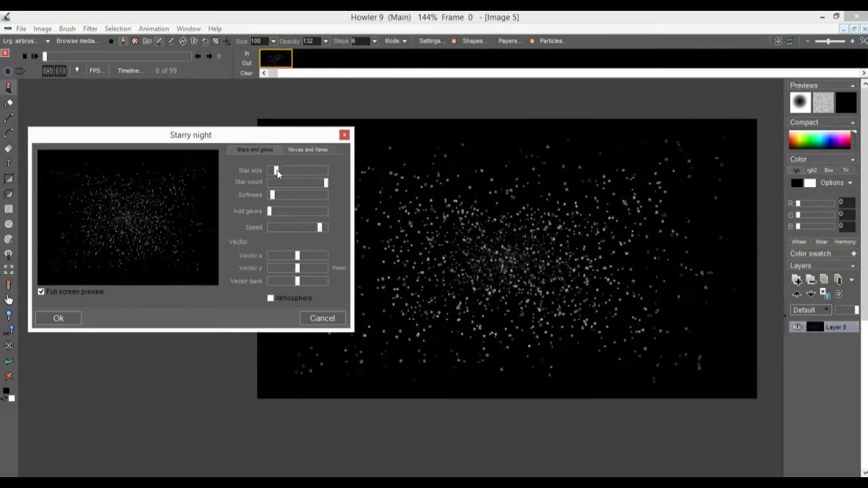
pyautogui.moveTo(272, 195); pyautogui.dragTo(283, 214)
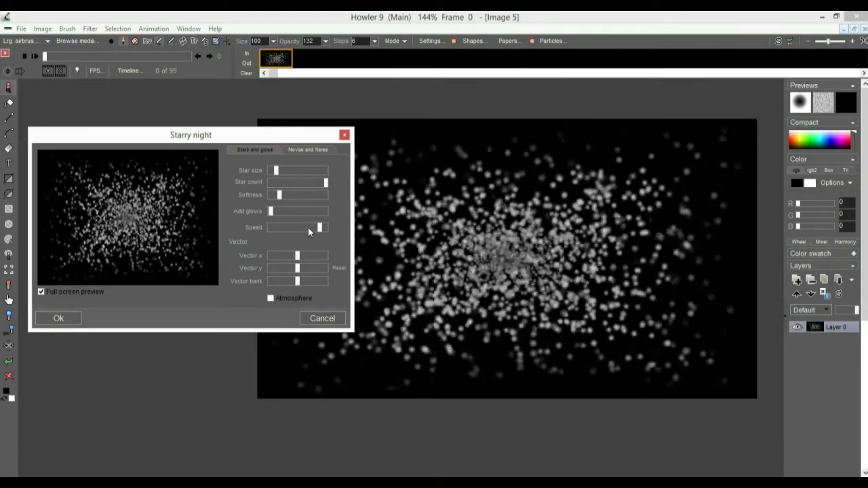
pyautogui.moveTo(319, 228); pyautogui.dragTo(313, 228)
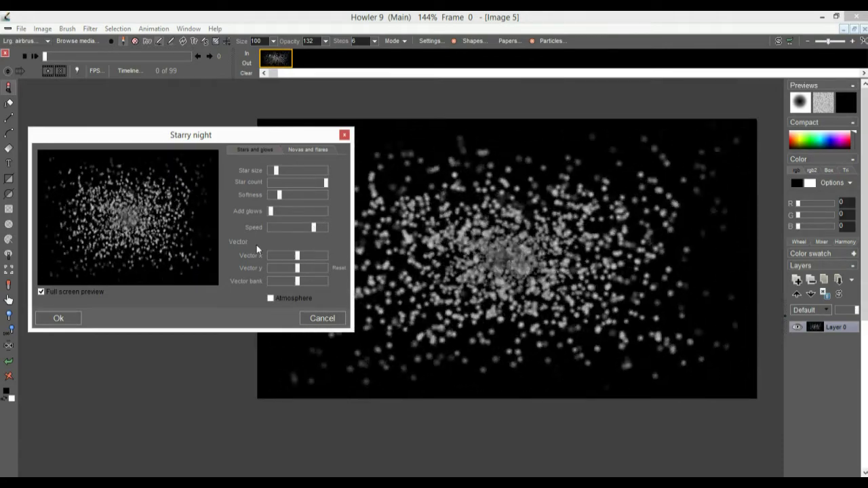
# Try the Atmosphere option on the star field and turn it off again.
pyautogui.click(270, 299)
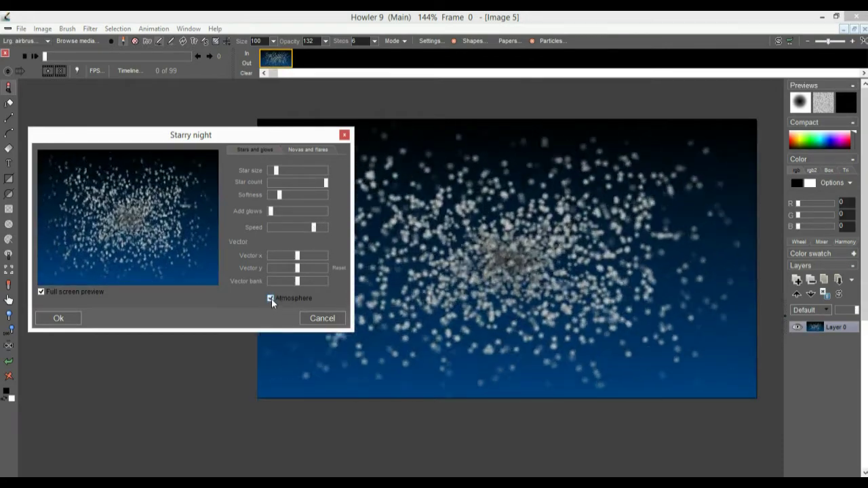
pyautogui.click(271, 299)
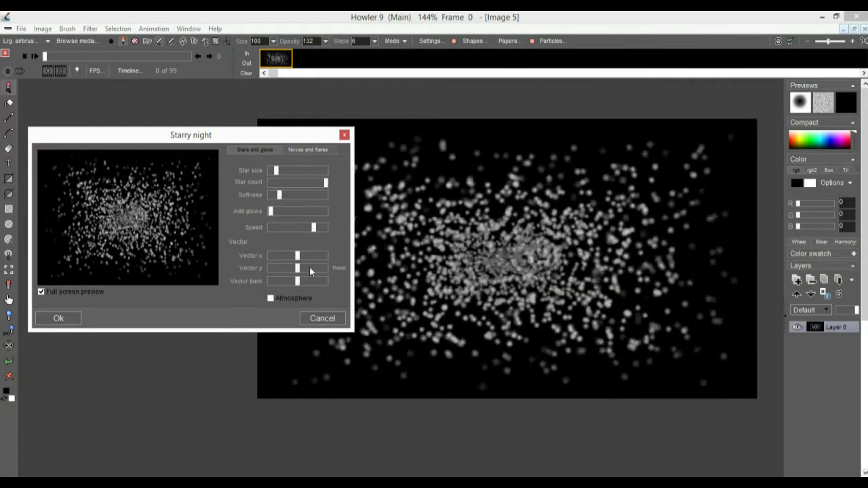
# Try changing the star field's Vector x and Vector y directions, returning both to their centre settings.
pyautogui.moveTo(297, 255)
pyautogui.mouseDown()
pyautogui.moveTo(306, 255)
pyautogui.moveTo(282, 261)
pyautogui.mouseUp()
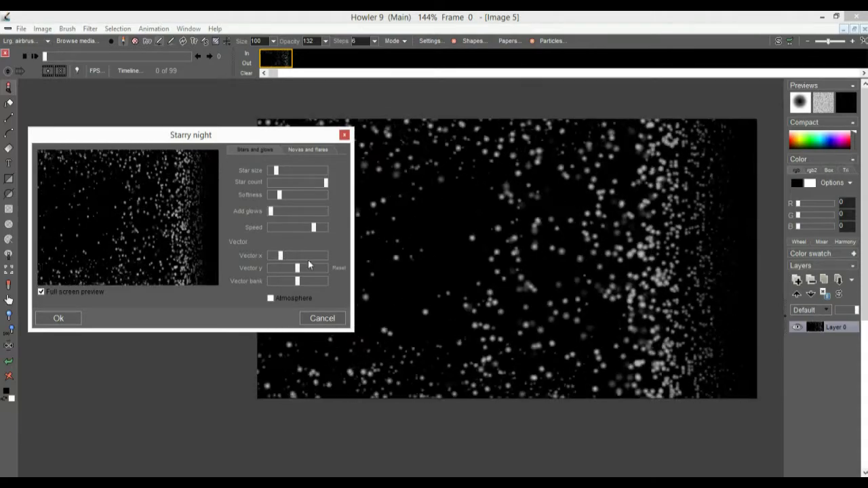
pyautogui.moveTo(281, 257); pyautogui.dragTo(299, 259)
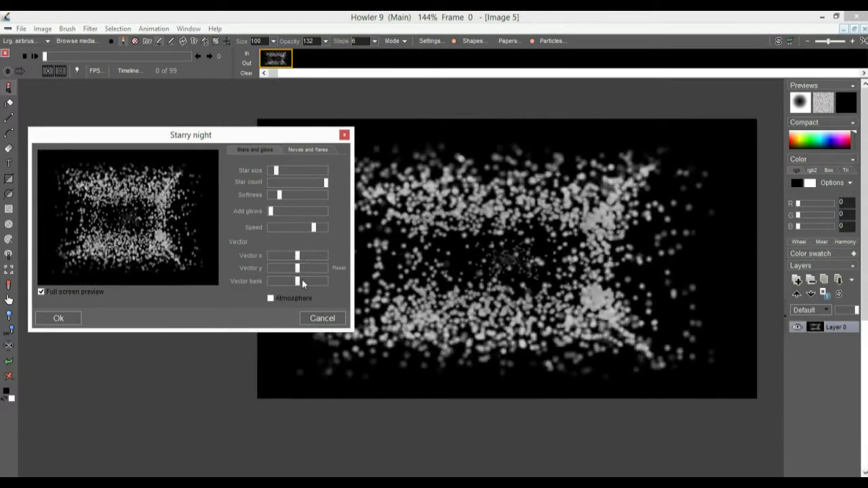
pyautogui.moveTo(302, 267); pyautogui.dragTo(301, 273)
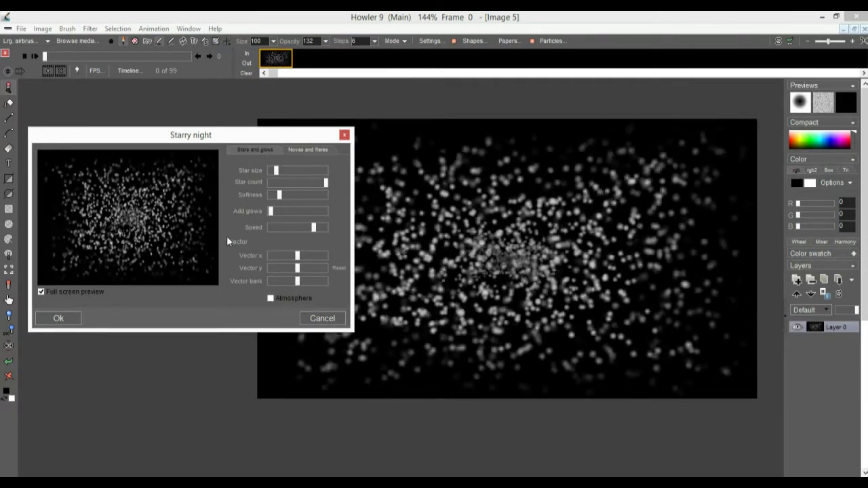
# Reduce star size to minimum and softness to near minimum, render the Starry night effect across the animation, and play it back.
pyautogui.moveTo(276, 170); pyautogui.dragTo(271, 171)
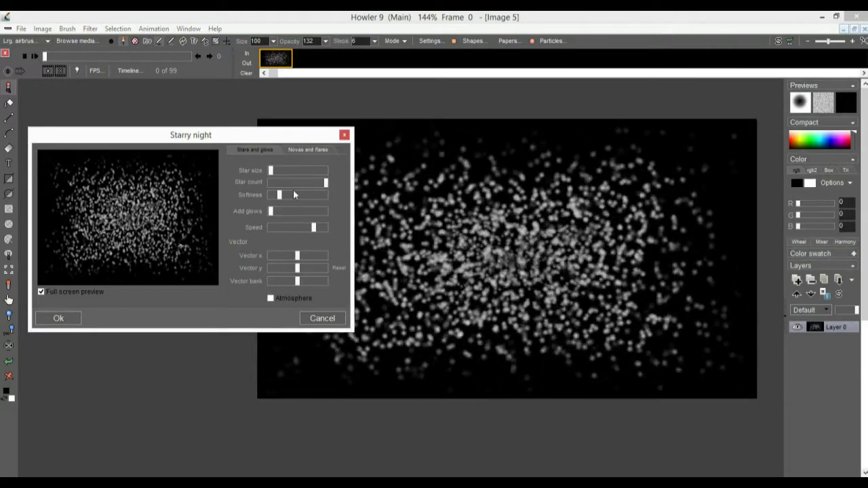
pyautogui.moveTo(279, 194); pyautogui.dragTo(275, 194)
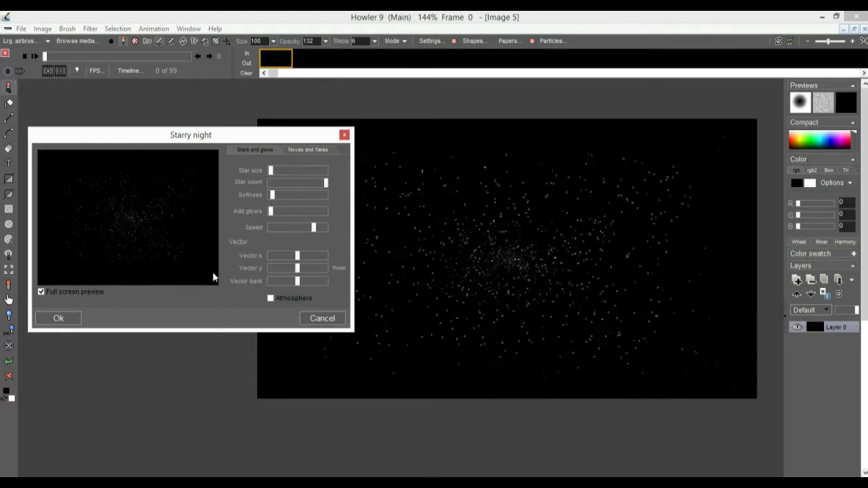
pyautogui.click(59, 318)
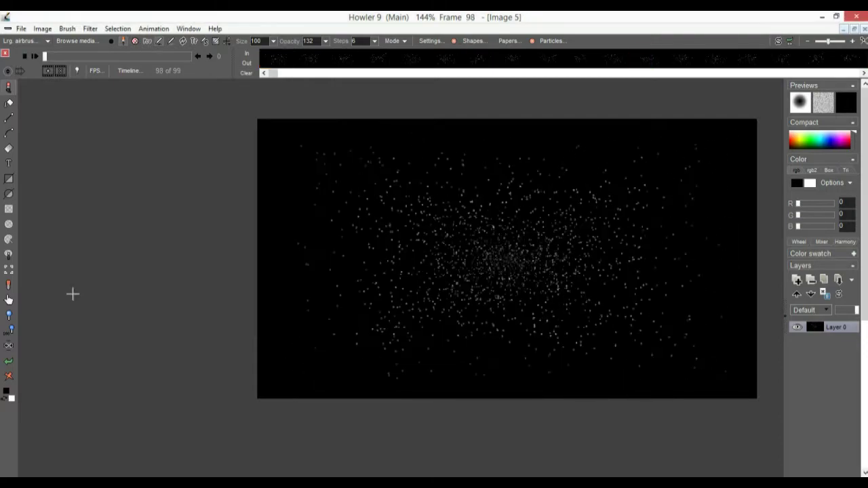
pyautogui.click(38, 56)
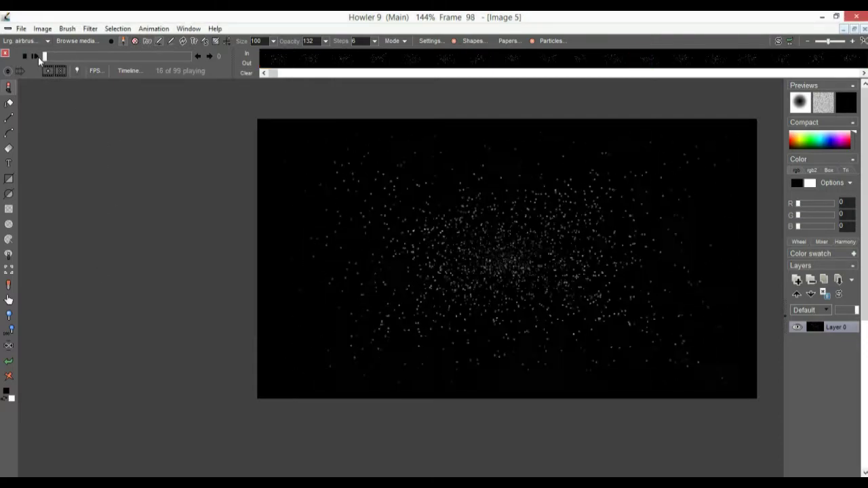
# Try to load an AVI named flux-0.avi from the 9.1-what's-new folder.
pyautogui.click(153, 28)
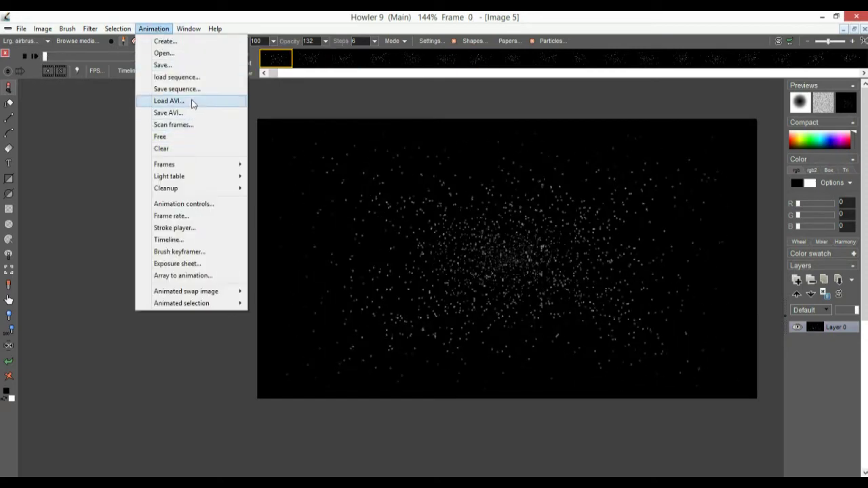
pyautogui.click(194, 101)
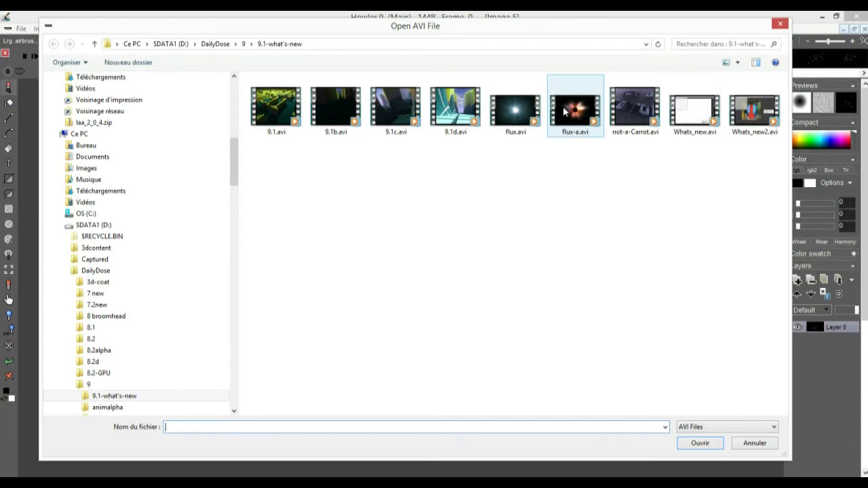
pyautogui.click(515, 109)
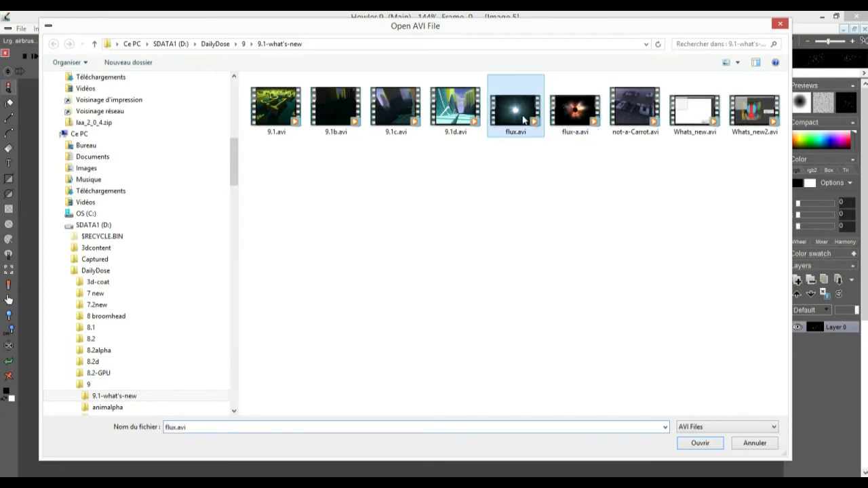
pyautogui.click(177, 428)
pyautogui.click(176, 427)
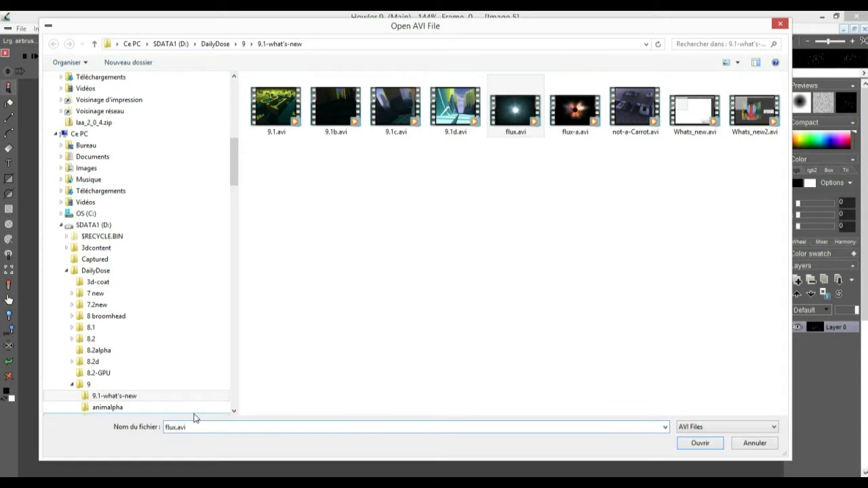
pyautogui.write('-0')
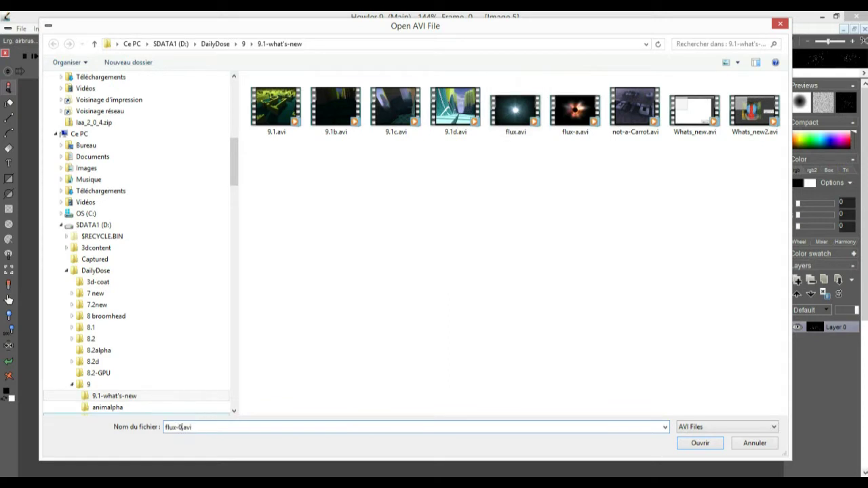
pyautogui.click(702, 442)
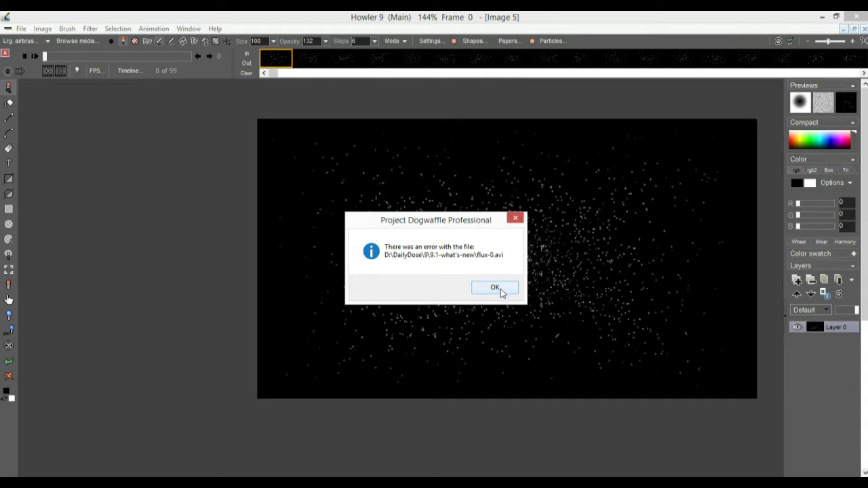
pyautogui.click(495, 288)
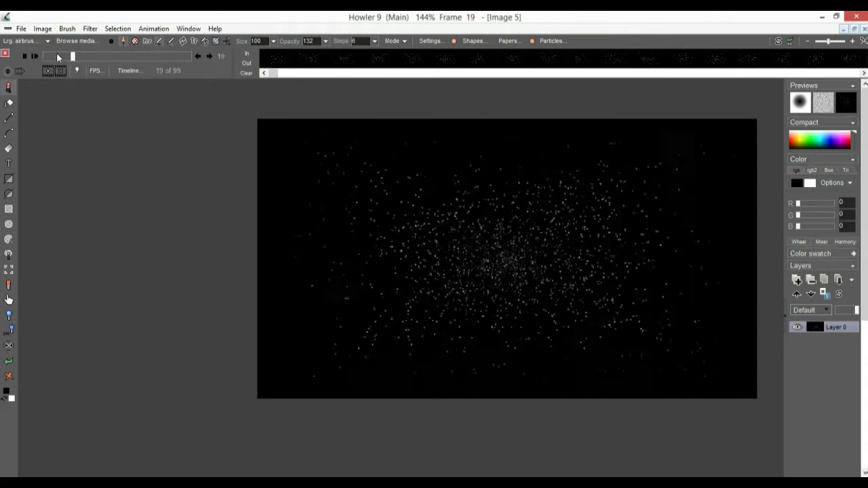
# Save the star animation as a dwa file in the 9.1-what's-new folder.
pyautogui.click(161, 31)
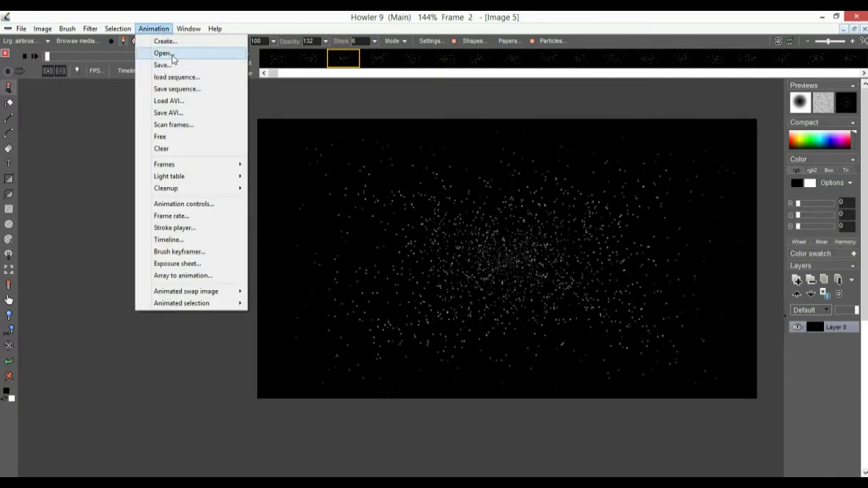
pyautogui.click(174, 66)
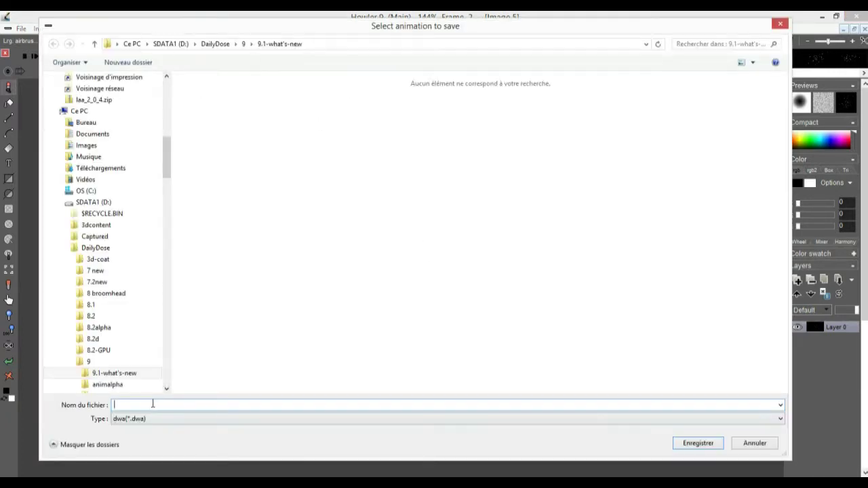
pyautogui.click(684, 445)
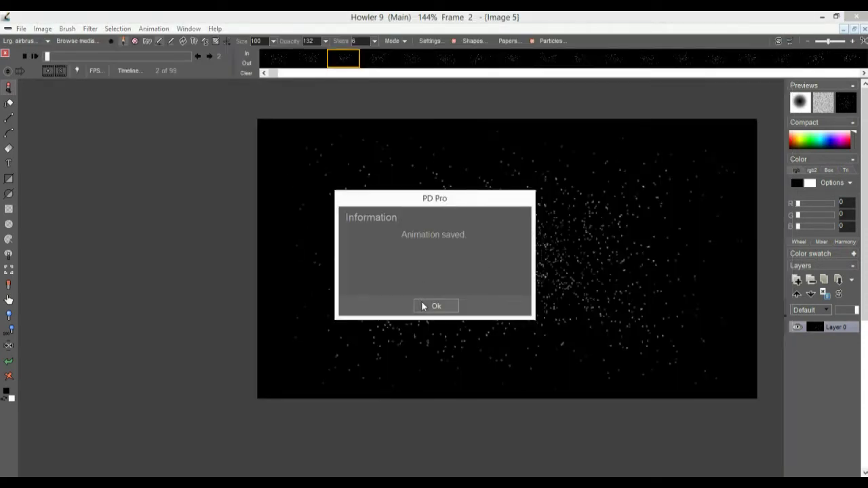
pyautogui.click(421, 306)
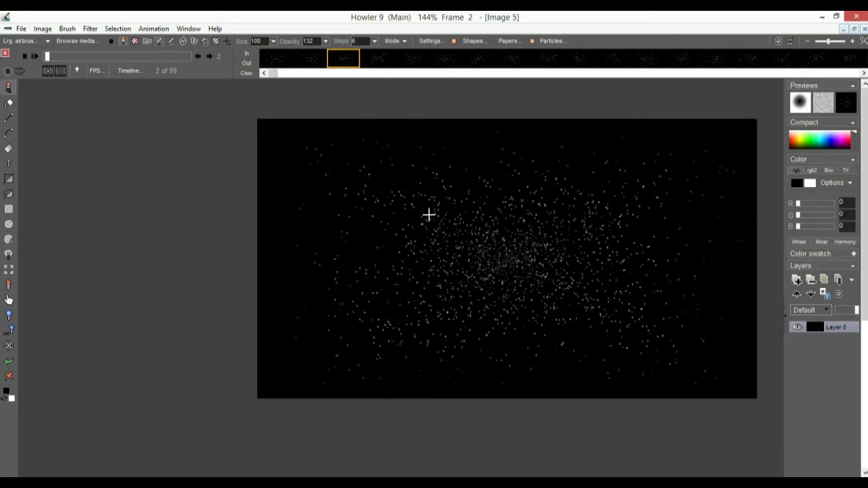
# Go to frame 68 and examine the star particles up close.
pyautogui.moveTo(46, 55); pyautogui.dragTo(145, 56)
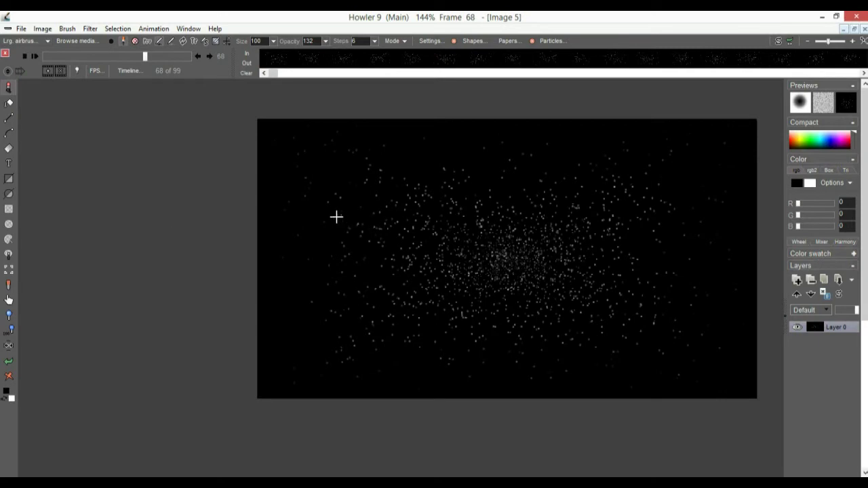
pyautogui.scroll(5, 336, 217)
pyautogui.scroll(-2, 438, 237)
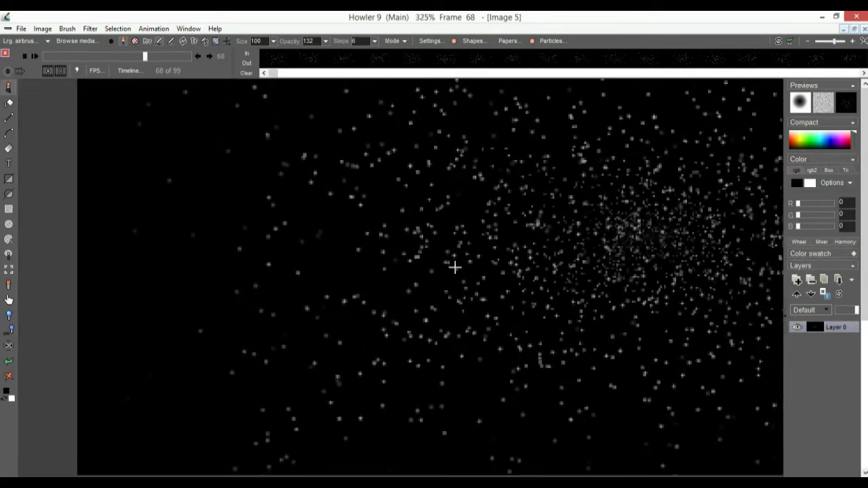
pyautogui.scroll(-3, 475, 217)
pyautogui.scroll(1, 502, 218)
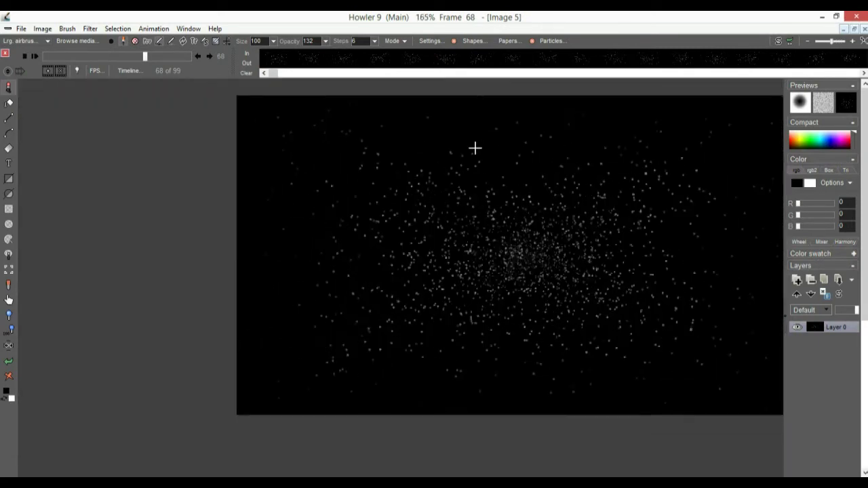
pyautogui.moveTo(333, 140); pyautogui.dragTo(250, 142)
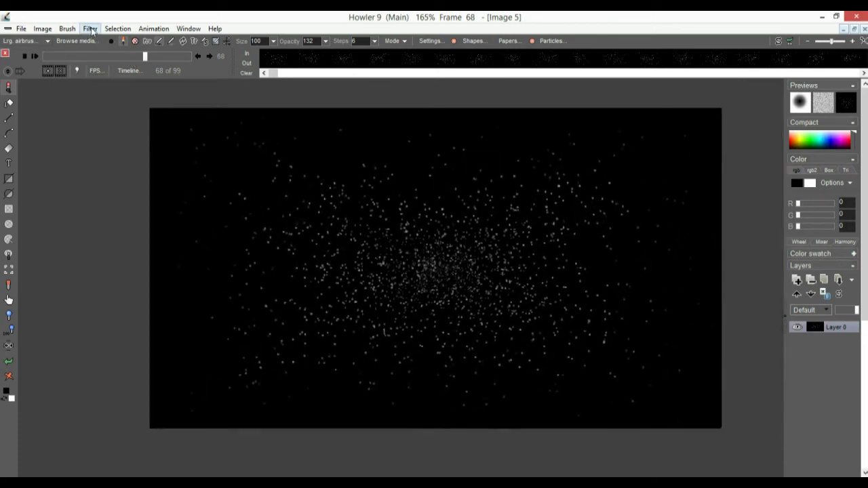
pyautogui.scroll(1, 205, 249)
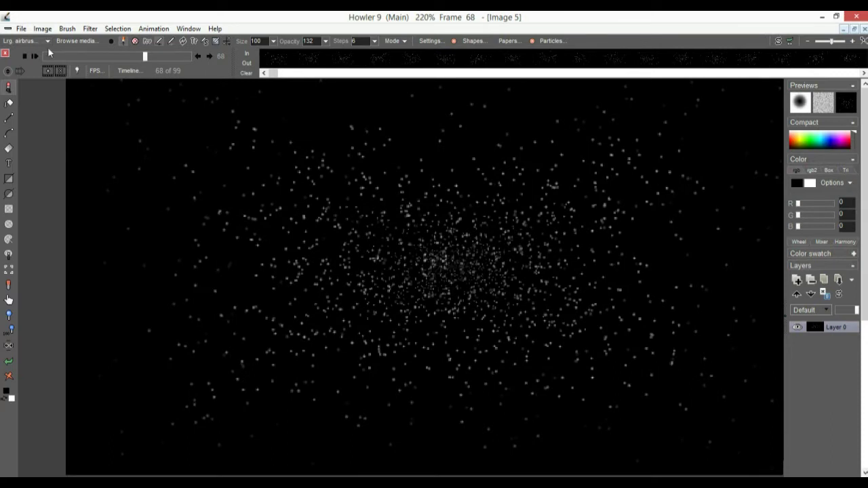
# Preview a Zoom blur on frame 68 with a fairly low factor and maximum quality, and cancel it.
pyautogui.click(90, 29)
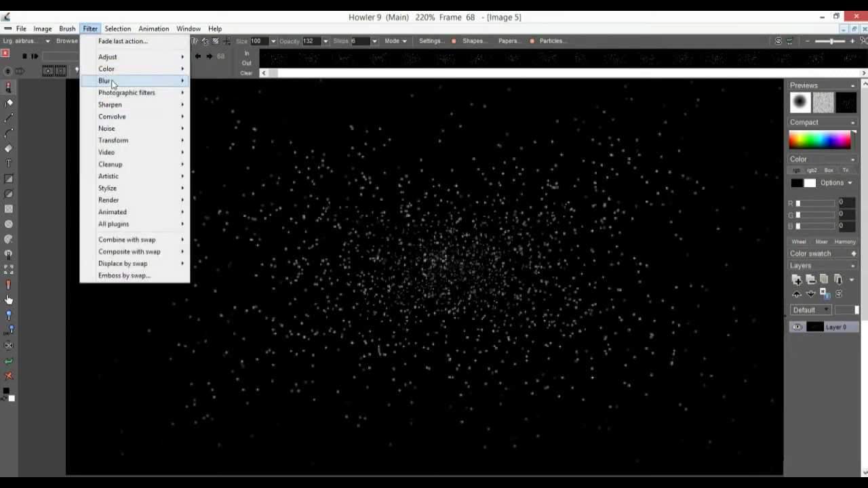
pyautogui.moveTo(113, 82)
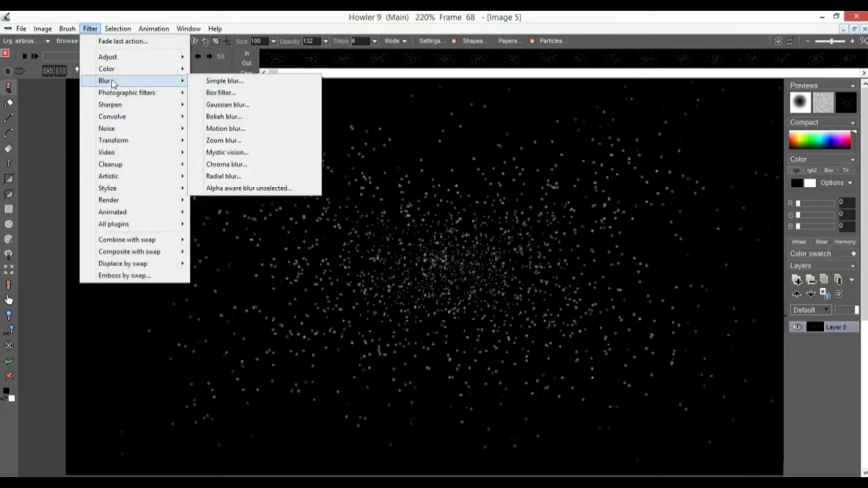
pyautogui.click(241, 141)
pyautogui.moveTo(485, 224)
pyautogui.mouseDown()
pyautogui.moveTo(505, 227)
pyautogui.moveTo(490, 226)
pyautogui.mouseUp()
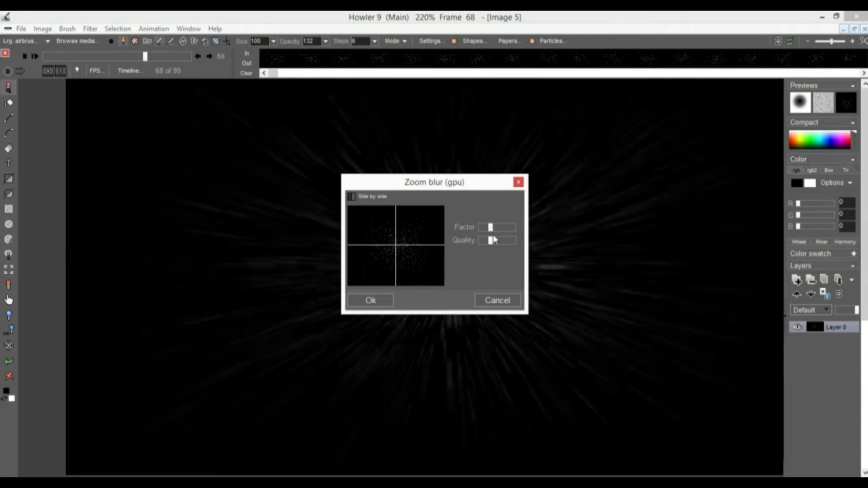
pyautogui.moveTo(407, 185); pyautogui.dragTo(263, 198)
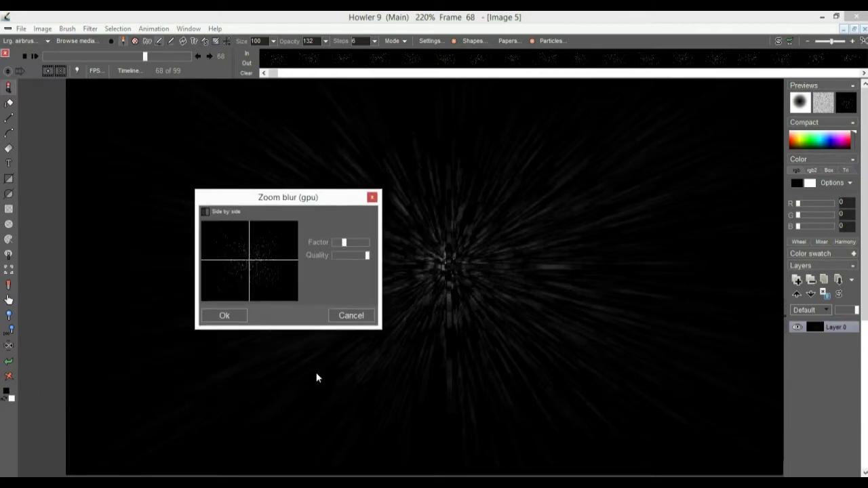
pyautogui.click(351, 316)
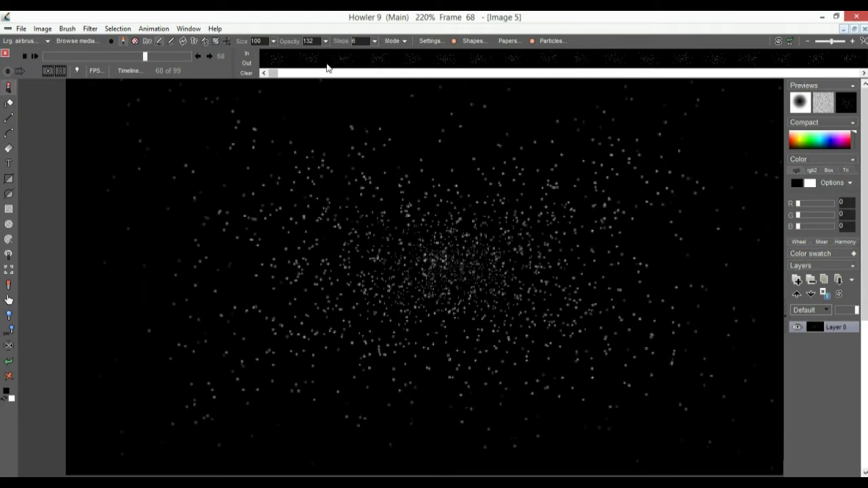
# Open the animation timeline editor, move to frame 76 and try the Motion blur filter with the angle at minimum.
pyautogui.click(126, 71)
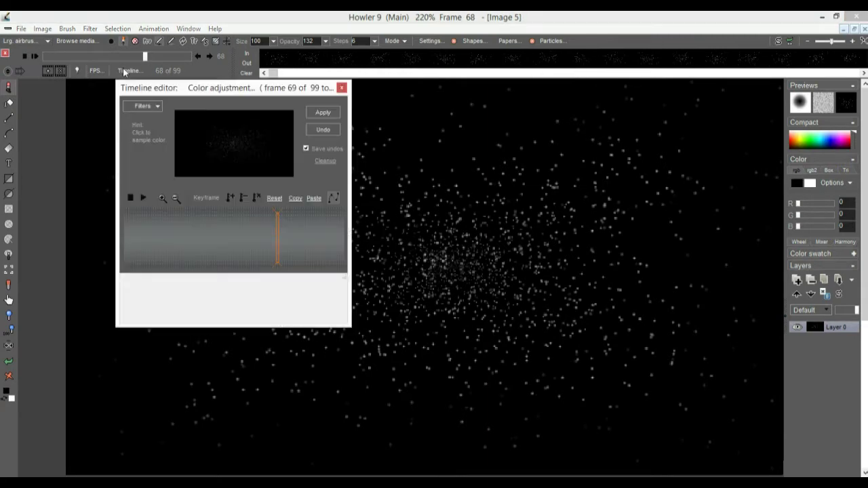
pyautogui.moveTo(269, 249); pyautogui.dragTo(295, 231)
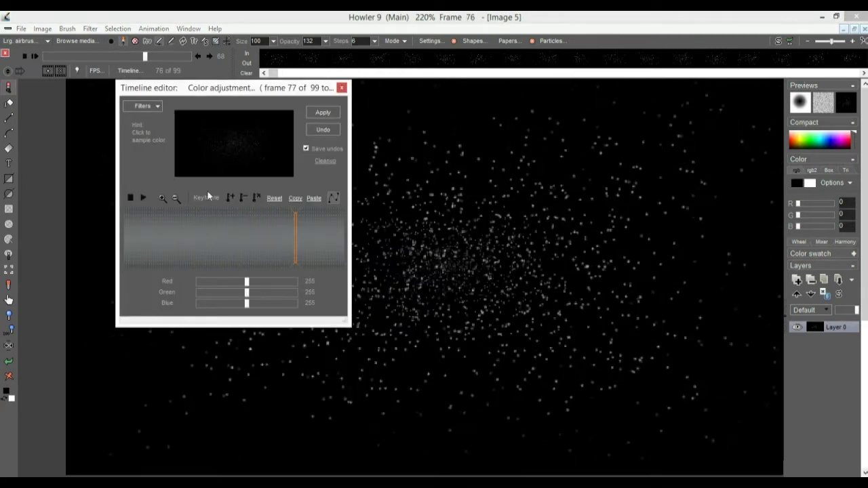
pyautogui.click(148, 106)
pyautogui.scroll(-7, 279, 190)
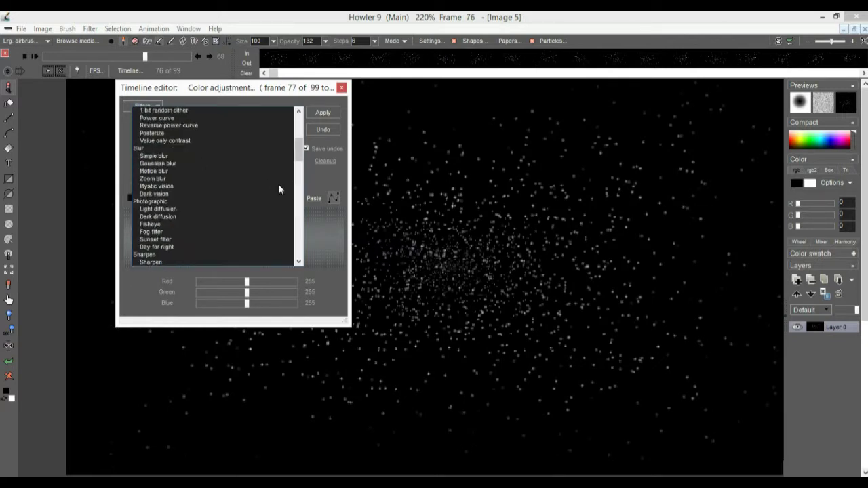
pyautogui.click(155, 171)
pyautogui.moveTo(221, 279); pyautogui.dragTo(192, 285)
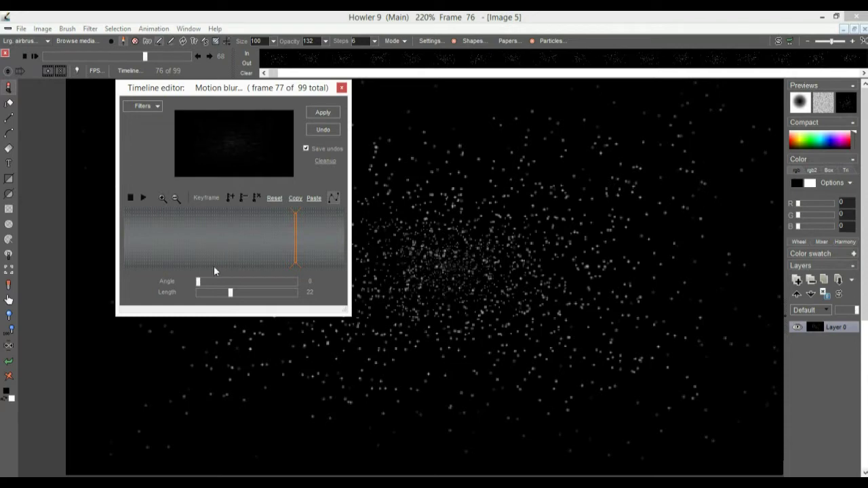
# Switch the timeline filter to Zoom blur, set its quality to about 59 and apply it to all frames.
pyautogui.click(141, 107)
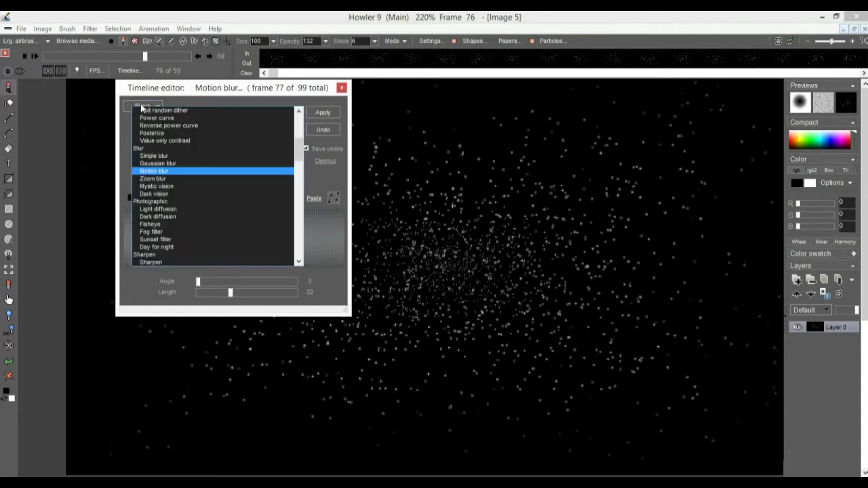
pyautogui.click(160, 179)
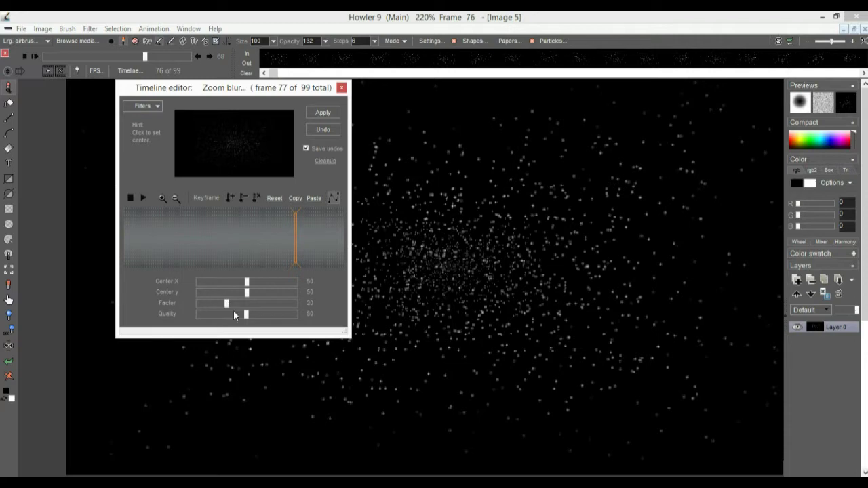
pyautogui.moveTo(266, 315)
pyautogui.mouseDown()
pyautogui.moveTo(294, 315)
pyautogui.moveTo(261, 316)
pyautogui.mouseUp()
pyautogui.click(323, 113)
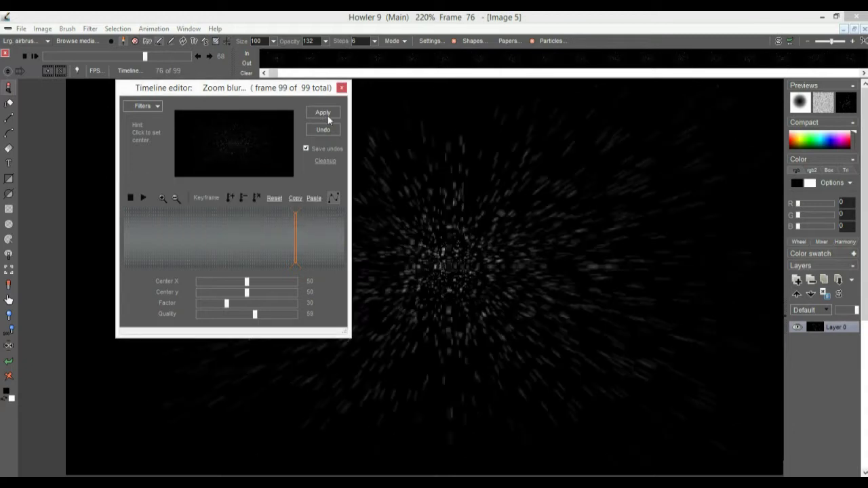
# Examine the zoom-blurred star streaks on frame 76 up close and across the whole image.
pyautogui.moveTo(300, 93); pyautogui.dragTo(81, 92)
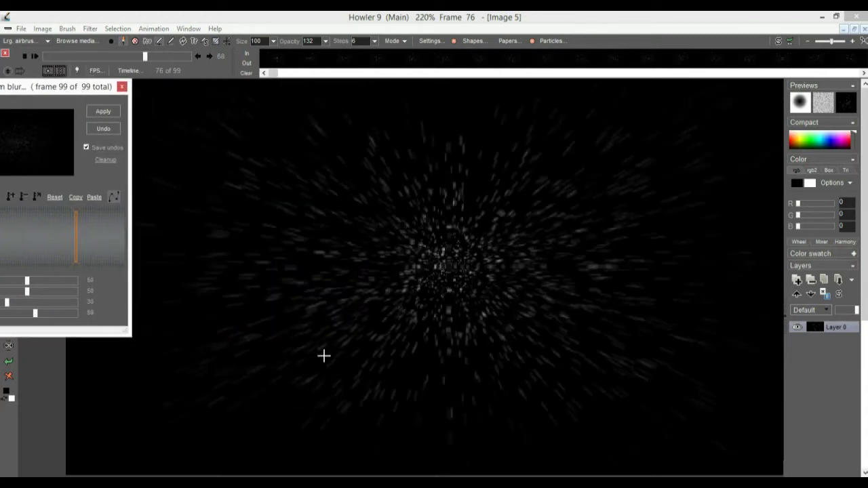
pyautogui.scroll(1, 354, 306)
pyautogui.scroll(-3, 428, 310)
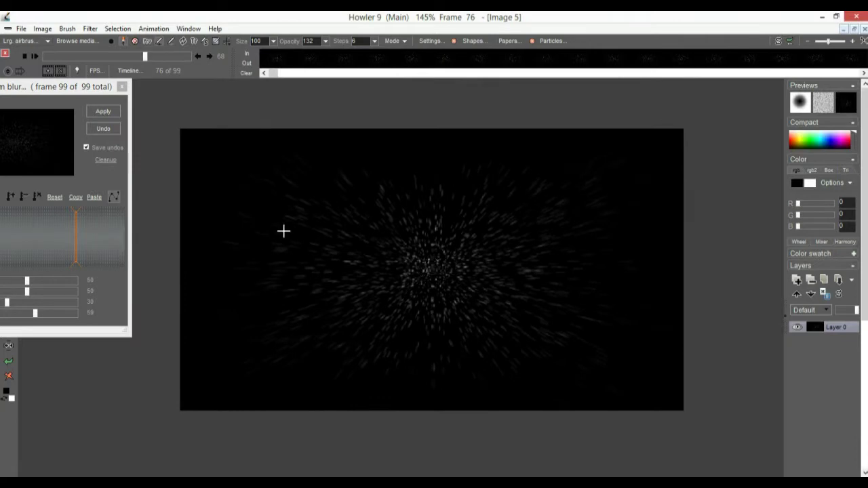
pyautogui.scroll(5, 307, 182)
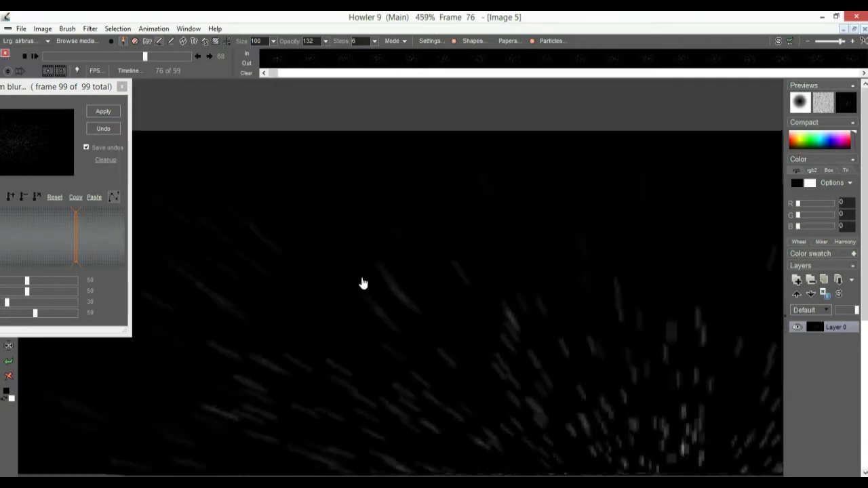
pyautogui.scroll(-3, 296, 276)
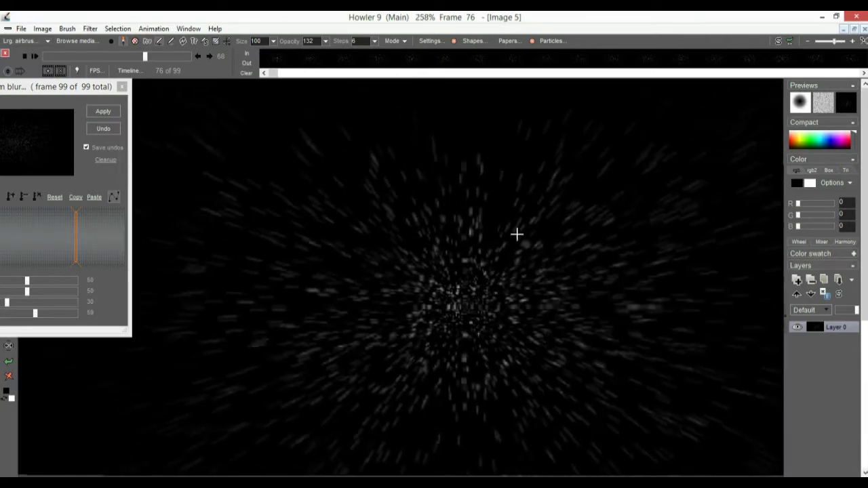
pyautogui.scroll(-2, 484, 254)
pyautogui.scroll(1, 493, 249)
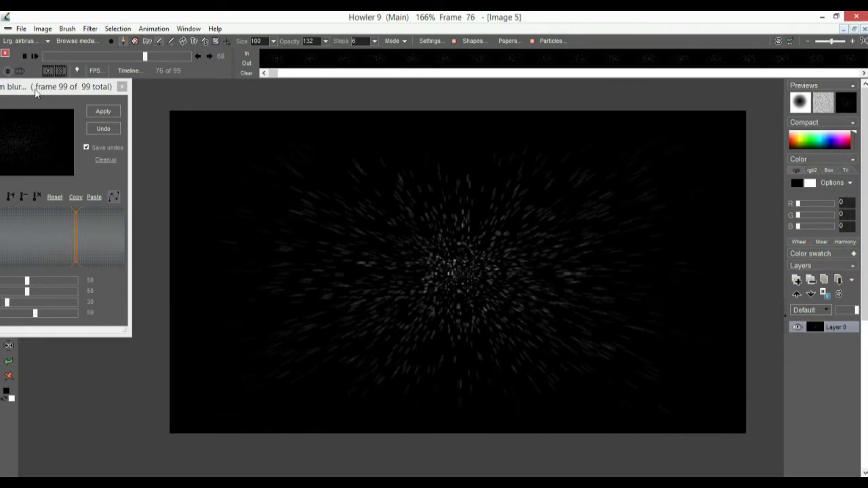
pyautogui.click(37, 95)
pyautogui.moveTo(163, 101); pyautogui.dragTo(185, 117)
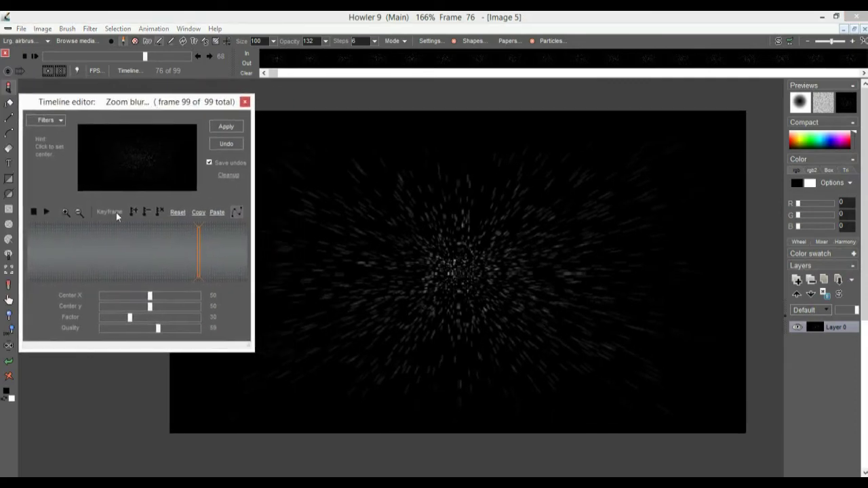
# Undo the Zoom blur applied to the timeline.
pyautogui.click(48, 122)
pyautogui.moveTo(203, 162); pyautogui.dragTo(202, 269)
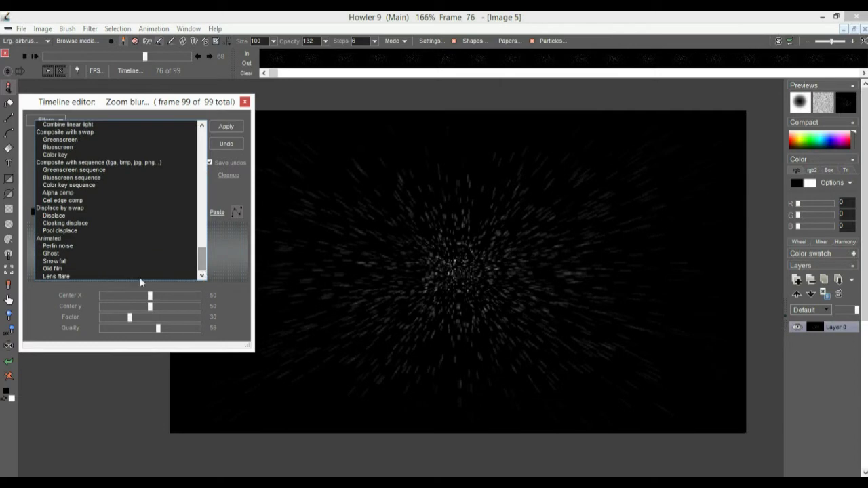
pyautogui.click(226, 145)
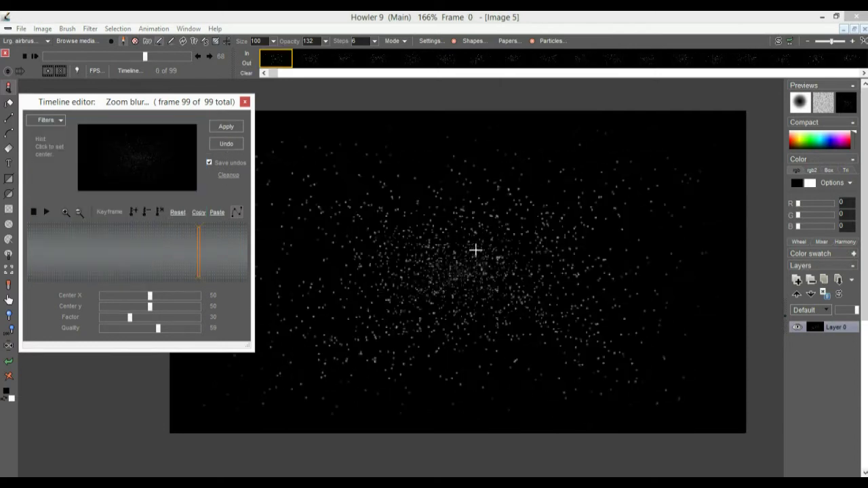
# Switch the timeline filter to Ghost, set it to 9 frames and apply it to the whole animation.
pyautogui.click(43, 122)
pyautogui.scroll(-10, 58, 195)
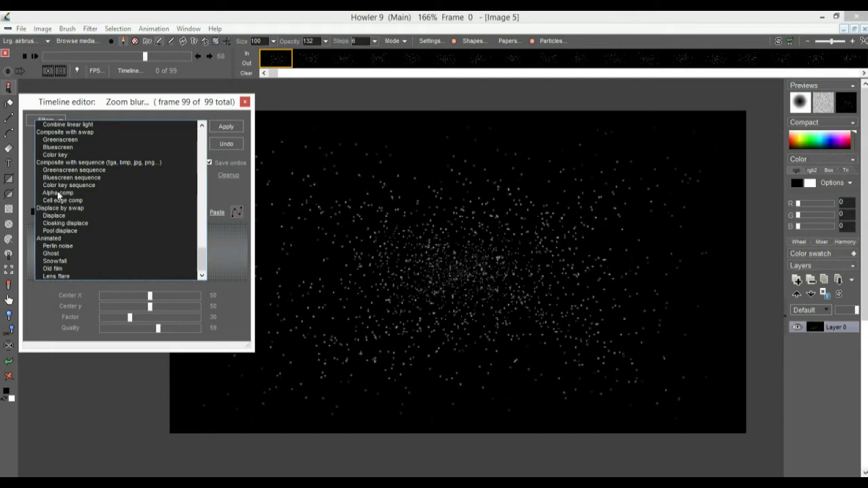
pyautogui.click(51, 254)
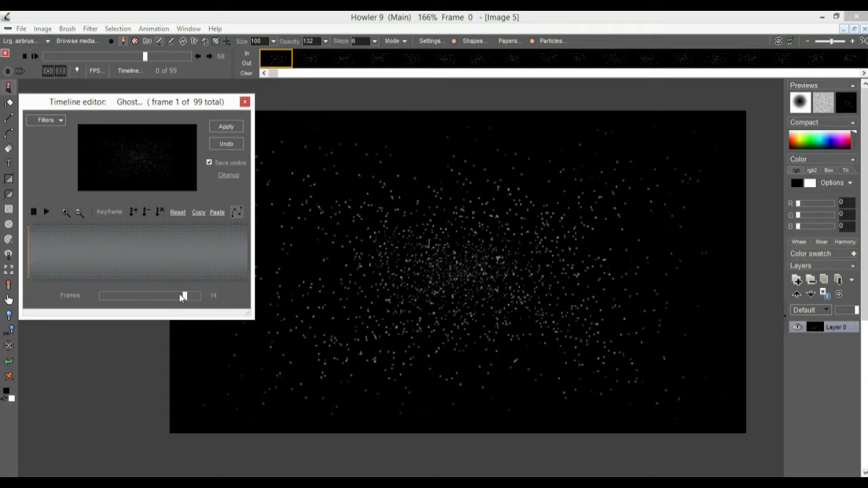
pyautogui.click(176, 295)
pyautogui.click(228, 129)
# Examine the ghosted star trails up close on frames 63, 79 and 52.
pyautogui.moveTo(95, 247); pyautogui.dragTo(170, 250)
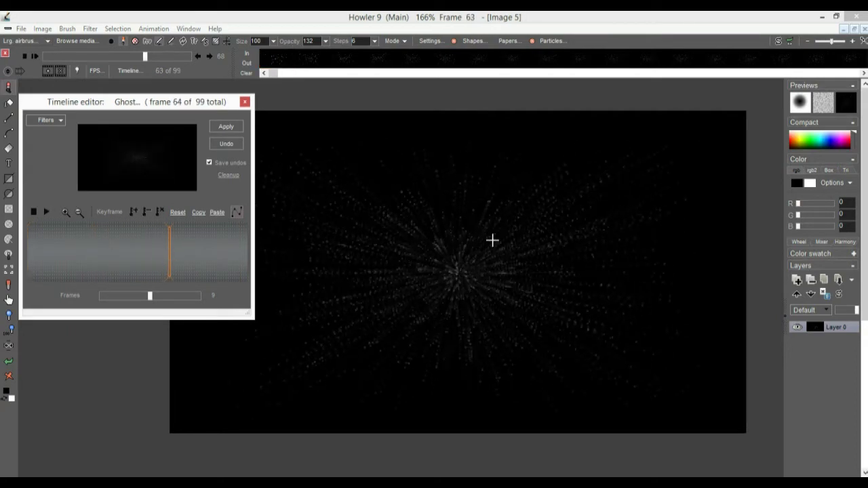
pyautogui.scroll(4, 492, 240)
pyautogui.moveTo(514, 131); pyautogui.dragTo(360, 265)
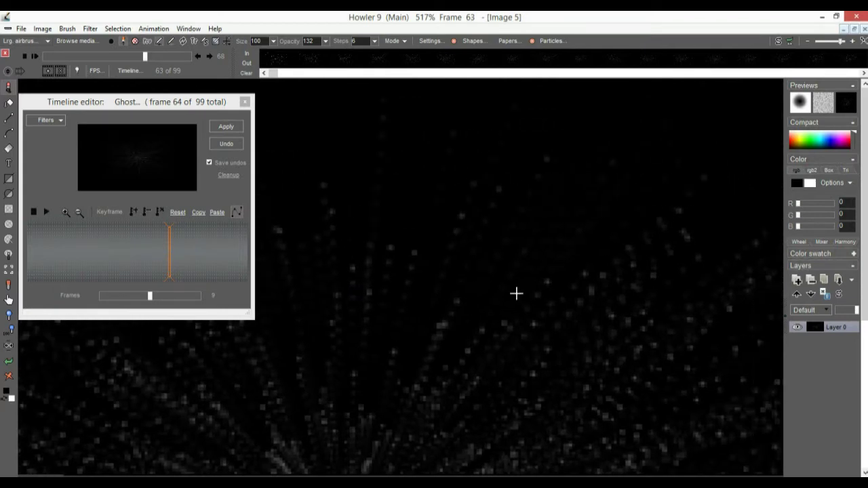
pyautogui.scroll(-5, 516, 293)
pyautogui.scroll(2, 443, 316)
pyautogui.moveTo(443, 316); pyautogui.dragTo(399, 187)
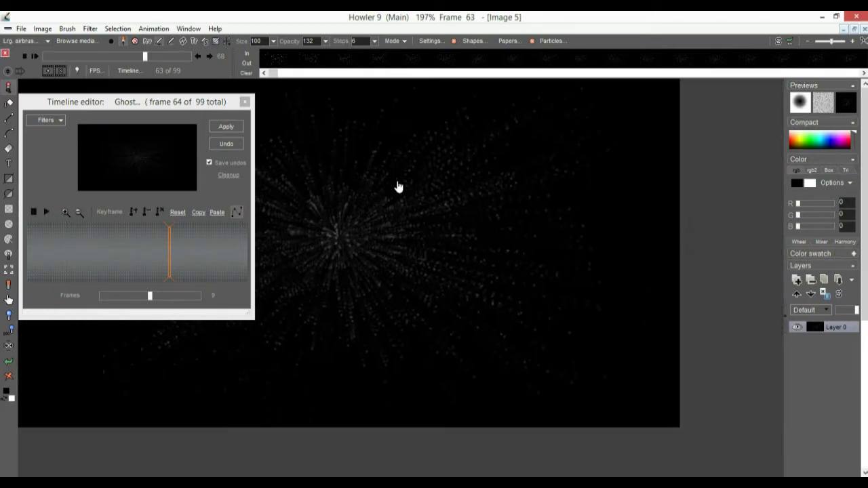
pyautogui.moveTo(169, 251); pyautogui.dragTo(205, 255)
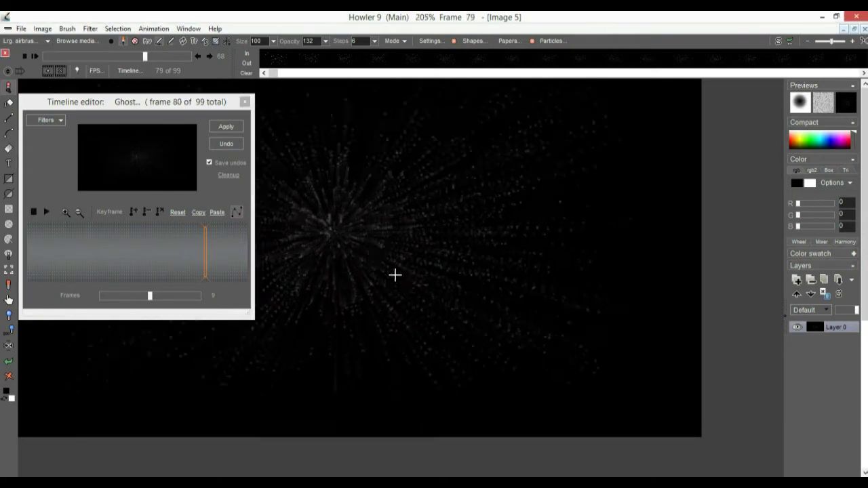
pyautogui.scroll(3, 361, 273)
pyautogui.moveTo(475, 271); pyautogui.dragTo(532, 276)
pyautogui.moveTo(173, 249); pyautogui.dragTo(145, 225)
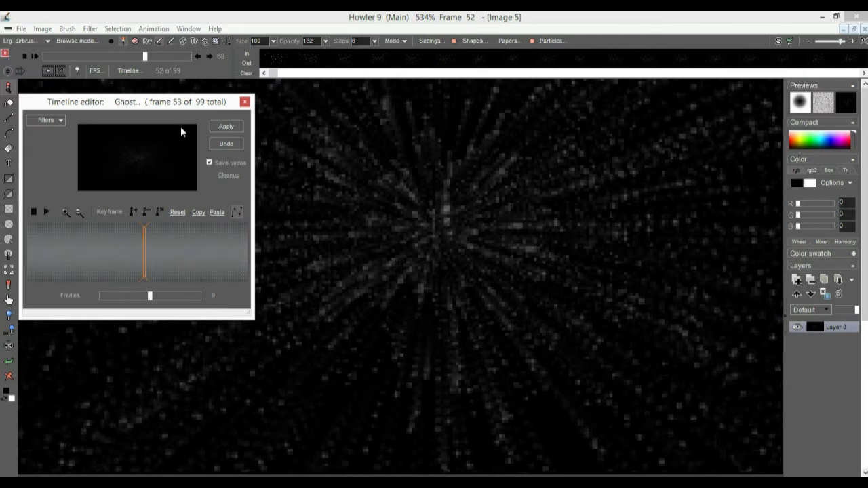
# Apply the Ghost filter with 9 frames a second time across the timeline, and undo that second pass.
pyautogui.moveTo(190, 106); pyautogui.dragTo(204, 123)
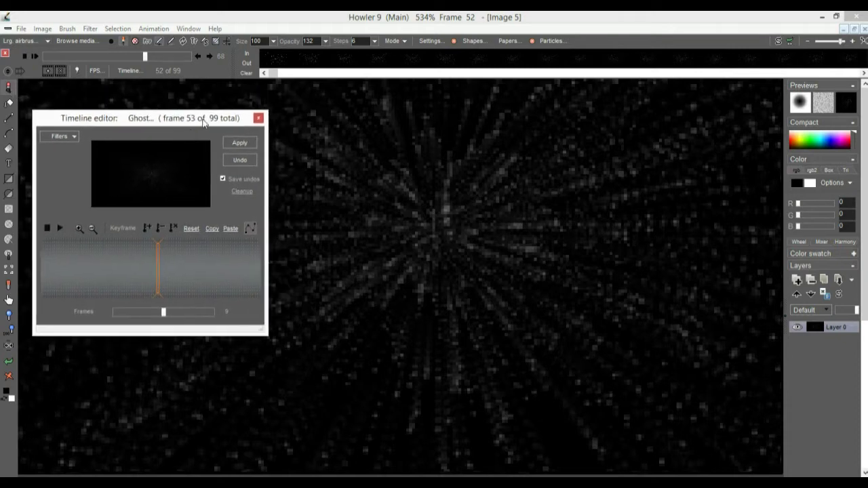
pyautogui.click(239, 143)
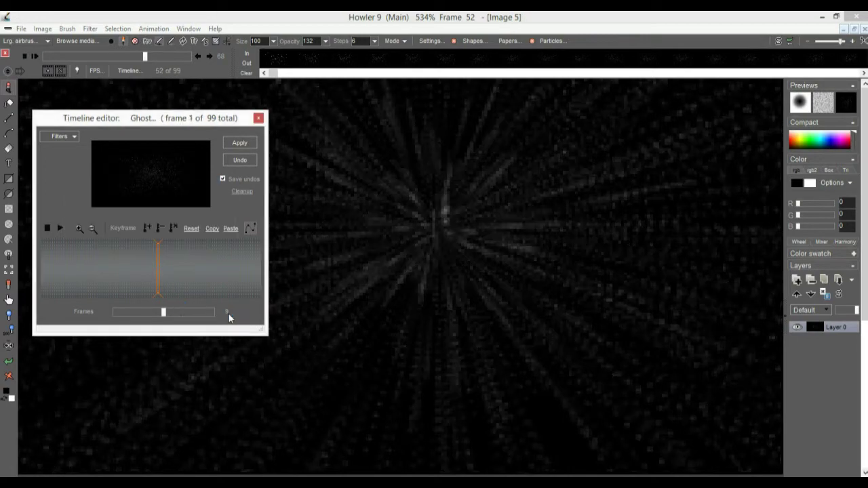
pyautogui.click(239, 159)
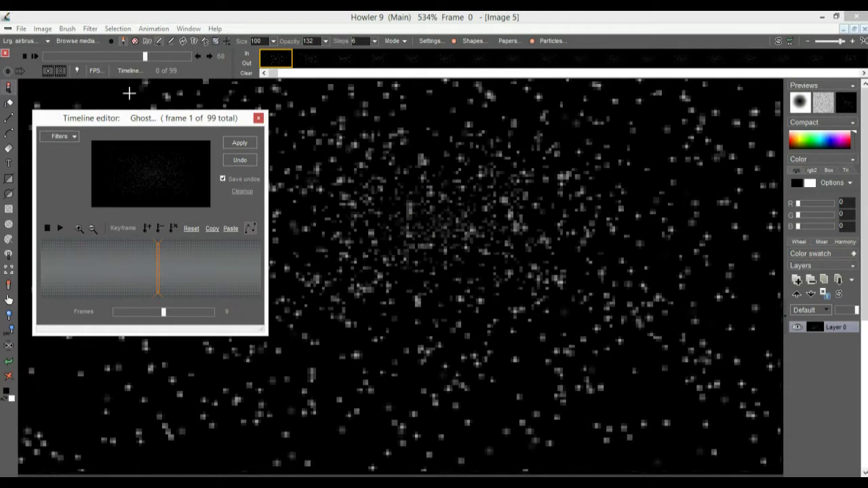
# Move to frame 39 and expand the dynamic range of all frames to brighten the star trails.
pyautogui.scroll(-5, 595, 278)
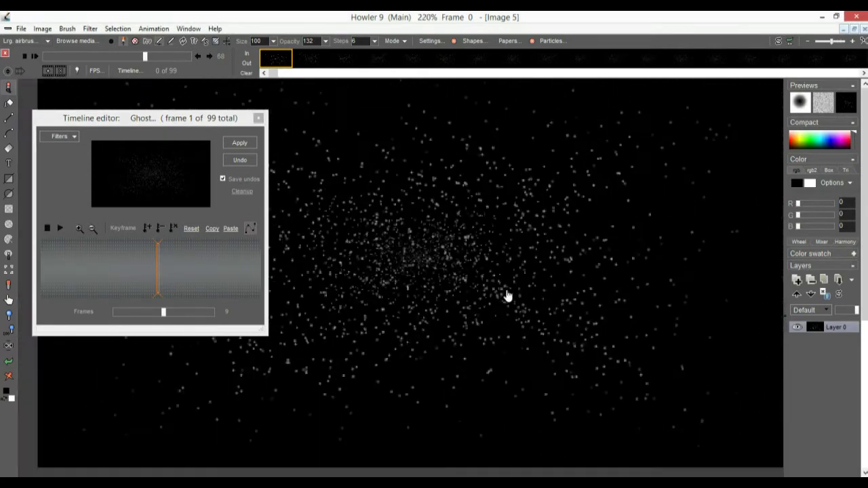
pyautogui.moveTo(97, 267); pyautogui.dragTo(129, 264)
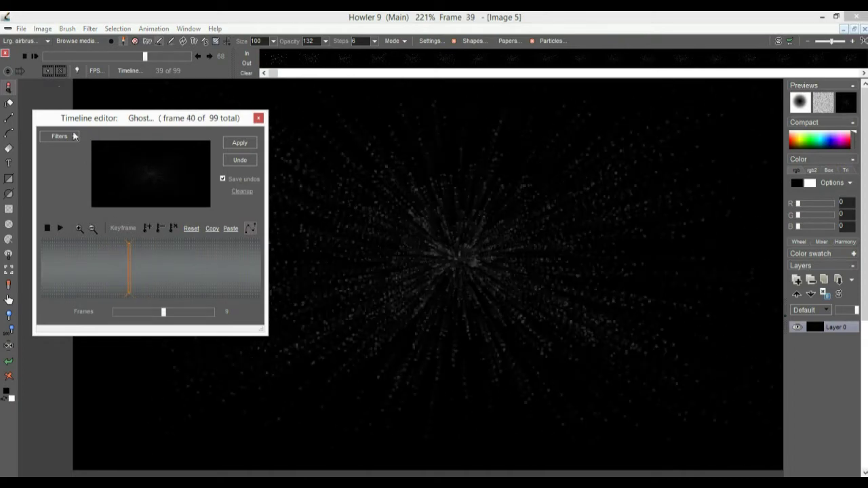
pyautogui.click(43, 28)
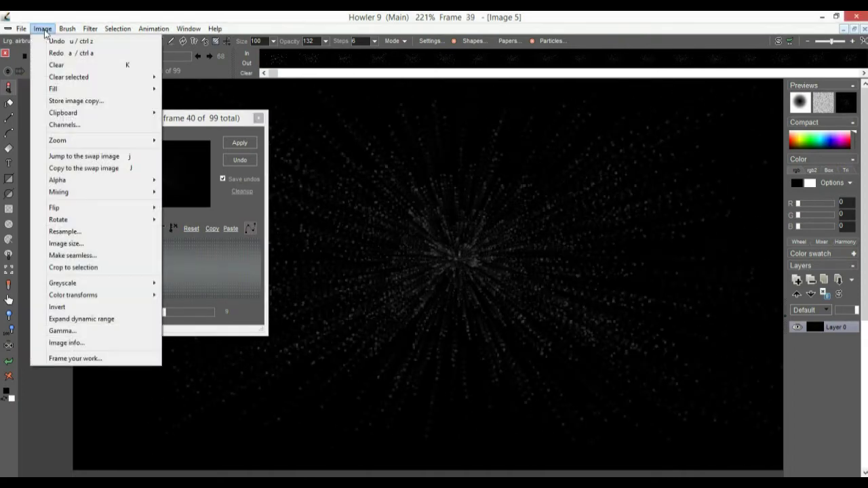
pyautogui.click(94, 320)
pyautogui.click(375, 301)
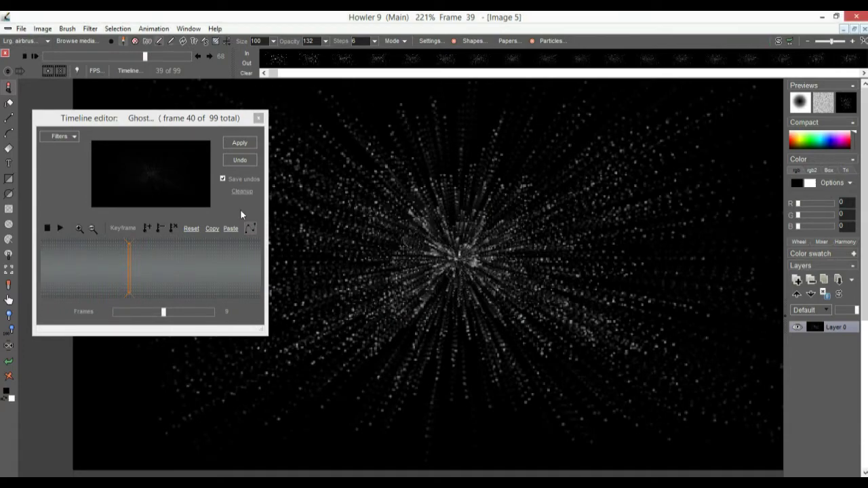
# Scrub through the brightened frames to frame 33 and switch the timeline filter to Zoom blur.
pyautogui.click(106, 266)
pyautogui.moveTo(196, 272)
pyautogui.mouseDown()
pyautogui.moveTo(229, 272)
pyautogui.moveTo(95, 272)
pyautogui.moveTo(218, 270)
pyautogui.moveTo(129, 271)
pyautogui.mouseUp()
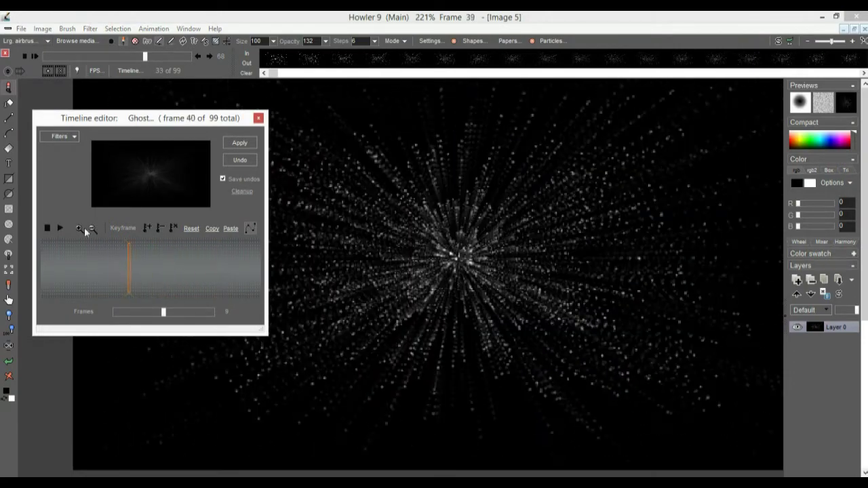
pyautogui.click(59, 137)
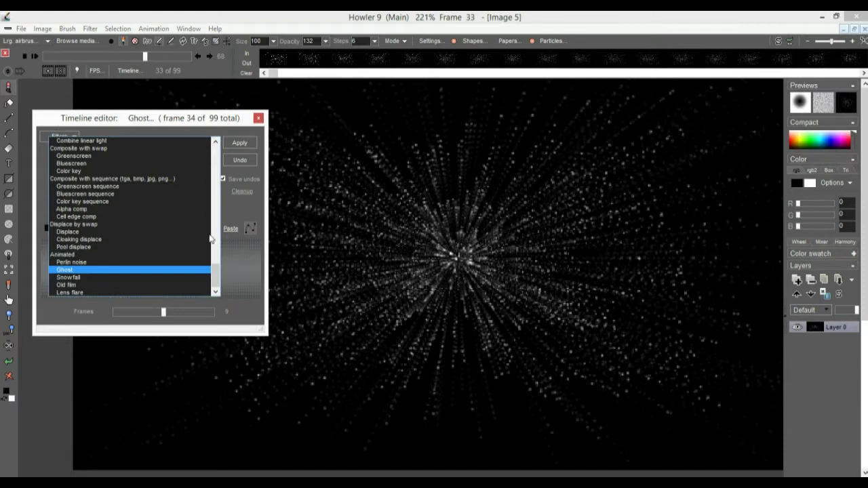
pyautogui.moveTo(218, 273); pyautogui.dragTo(217, 168)
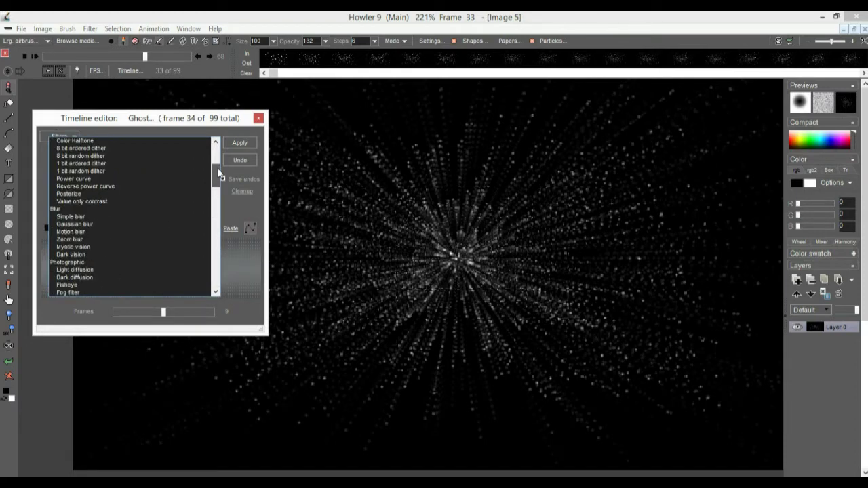
pyautogui.click(67, 240)
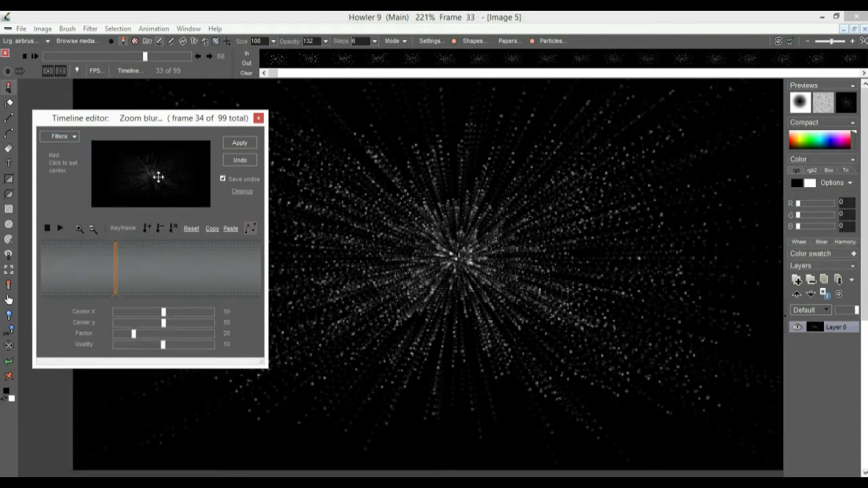
# Centre the Zoom blur at X 50, Y 50, set factor 71 and quality 100, and apply it to all frames.
pyautogui.moveTo(185, 175); pyautogui.dragTo(149, 173)
pyautogui.moveTo(163, 314); pyautogui.dragTo(165, 326)
pyautogui.moveTo(135, 333); pyautogui.dragTo(185, 336)
pyautogui.click(218, 344)
pyautogui.click(239, 143)
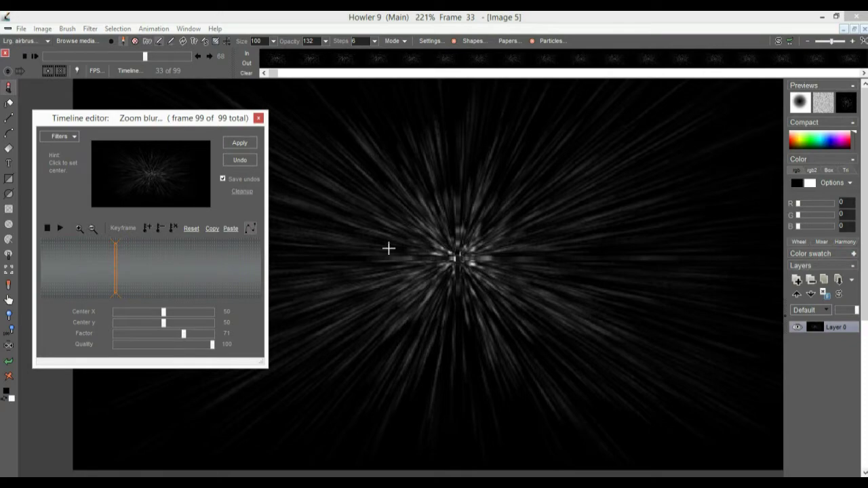
# Play back the zoom-blurred animation and scrub through it to frame 55.
pyautogui.click(34, 54)
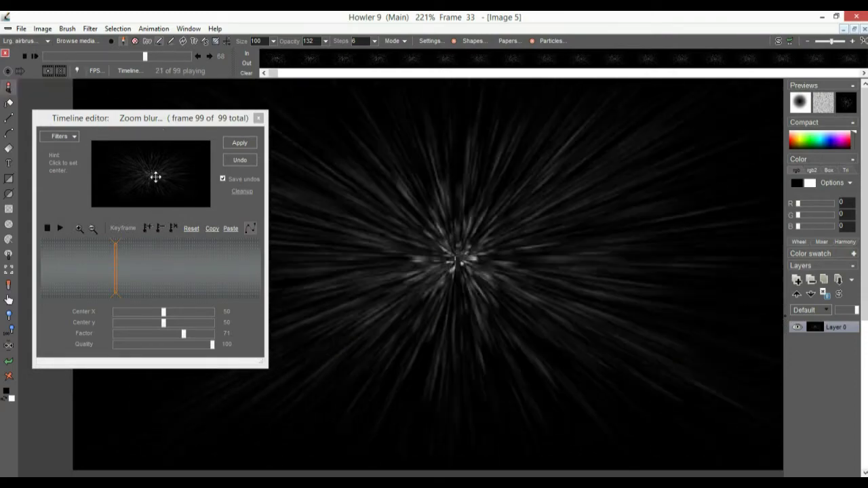
pyautogui.click(105, 267)
pyautogui.moveTo(105, 267); pyautogui.dragTo(165, 269)
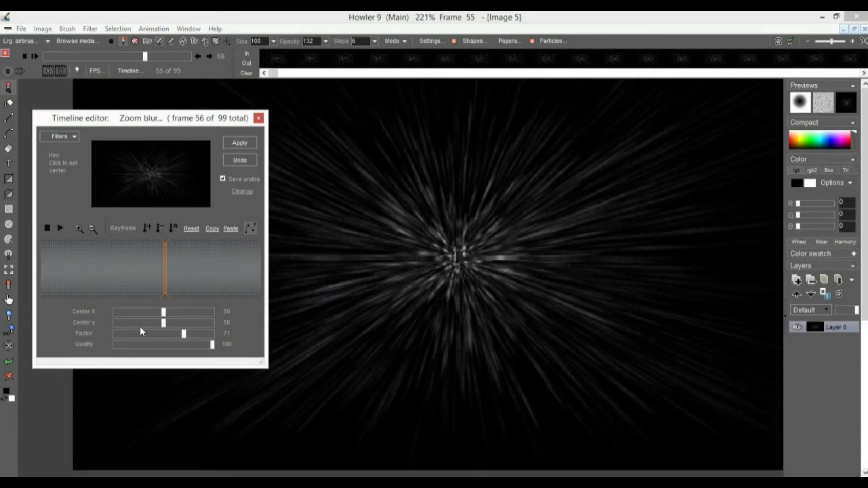
# Switch the timeline filter to Lens flare and place the flare at the centre of the starburst, X 50, Y 52.
pyautogui.click(58, 136)
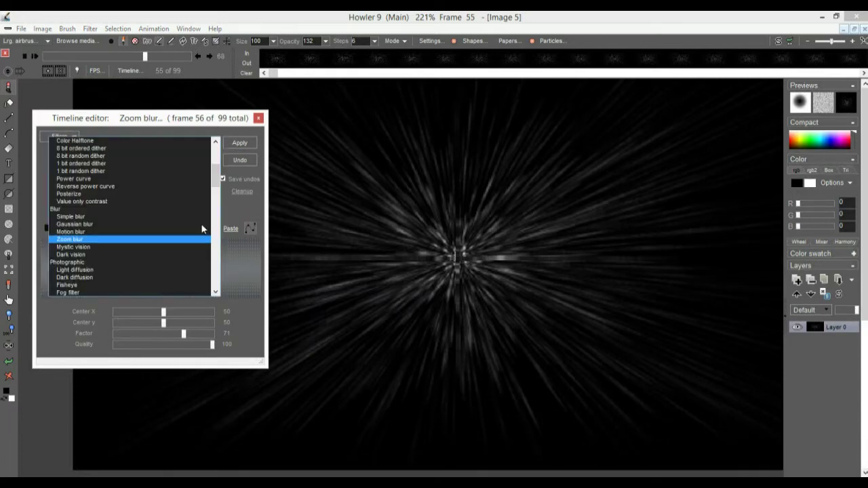
pyautogui.scroll(-1, 219, 207)
pyautogui.moveTo(219, 206); pyautogui.dragTo(224, 282)
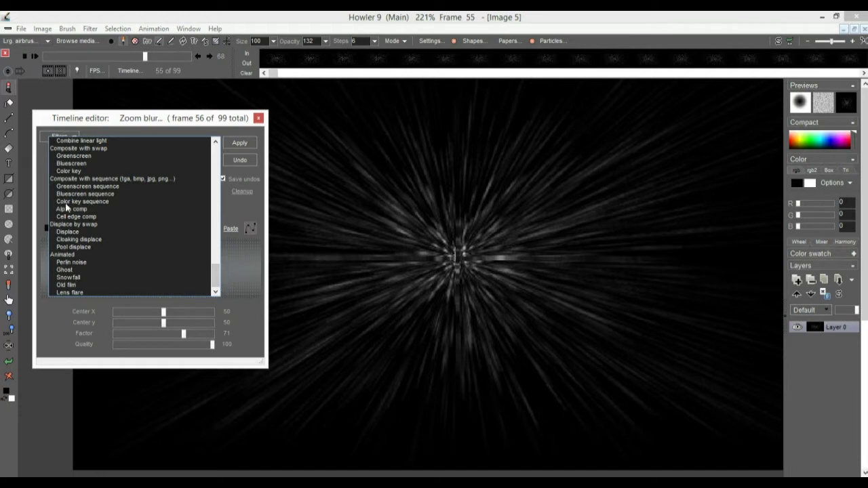
pyautogui.click(69, 292)
pyautogui.click(164, 183)
pyautogui.click(149, 175)
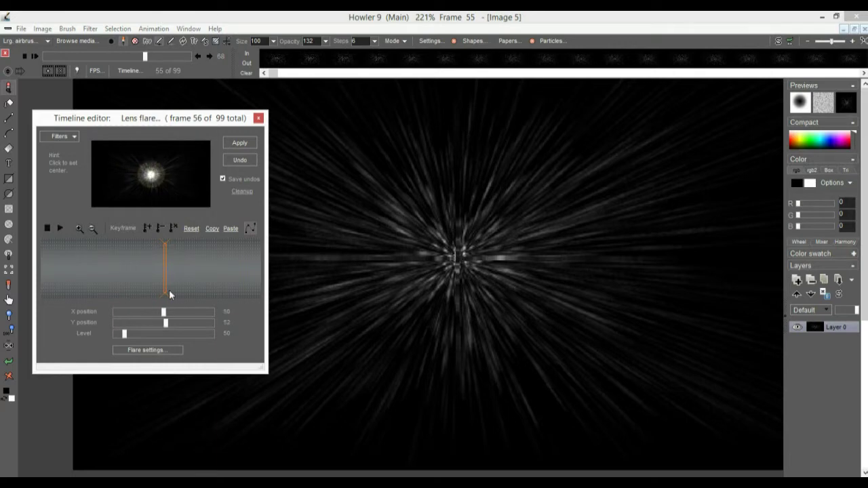
# Choose the green rayed preset in the flare settings and re-centre the flare at X 50, Y 52.
pyautogui.click(149, 351)
pyautogui.moveTo(451, 167); pyautogui.dragTo(300, 264)
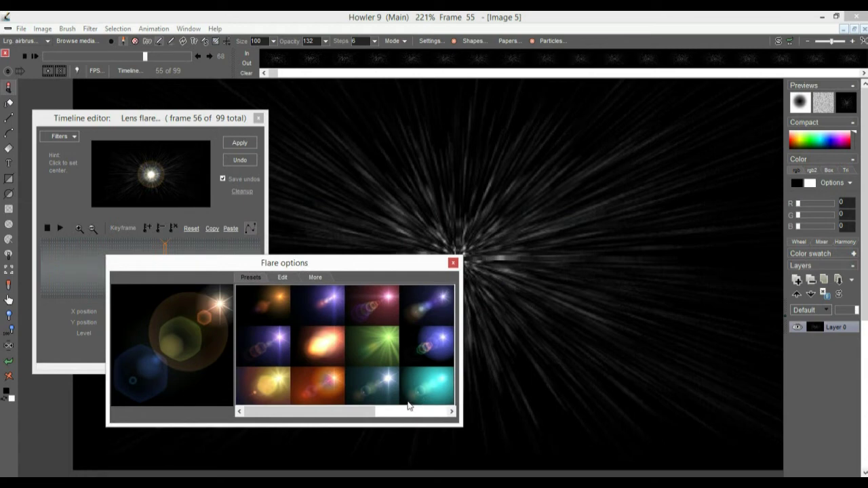
pyautogui.click(392, 346)
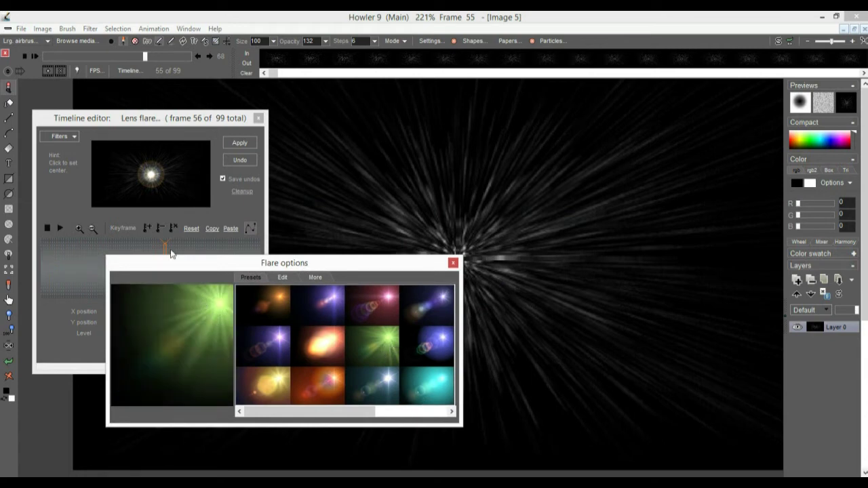
pyautogui.click(152, 175)
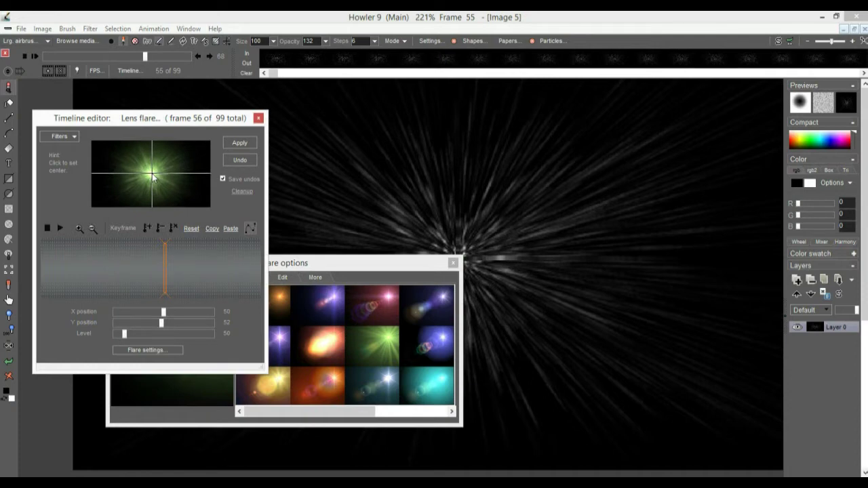
# Fine-tune the lens flare's centre to X 50, Y 50 and set its level to 47.
pyautogui.moveTo(153, 178); pyautogui.dragTo(156, 197)
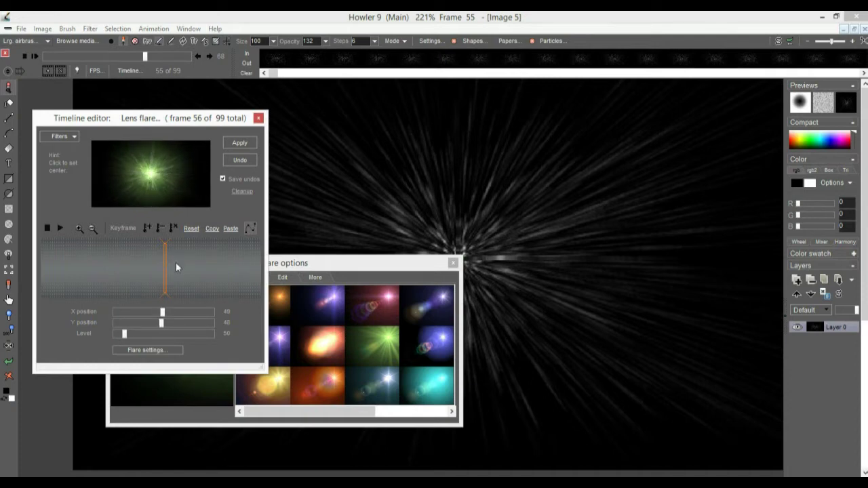
pyautogui.moveTo(163, 313); pyautogui.dragTo(164, 316)
pyautogui.moveTo(163, 313); pyautogui.dragTo(164, 314)
pyautogui.moveTo(162, 326); pyautogui.dragTo(124, 333)
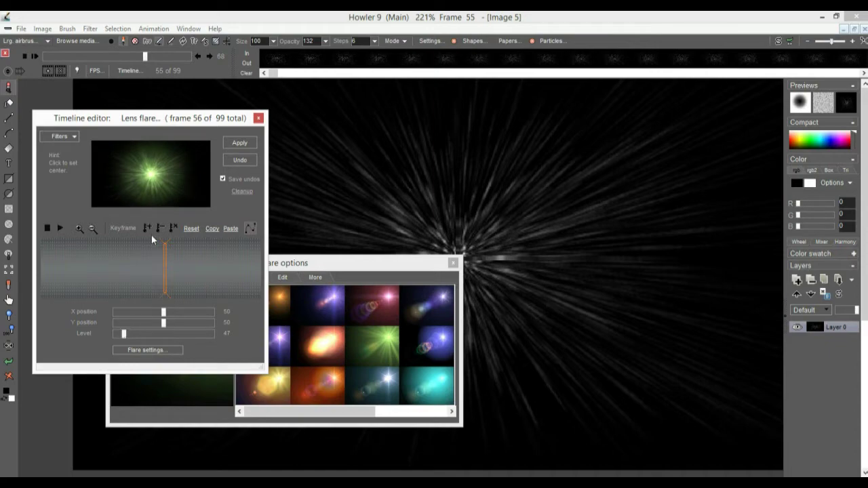
# Keyframe the flare at frame 1 with level 47 and at frame 34 with level 33.
pyautogui.moveTo(155, 250); pyautogui.dragTo(37, 248)
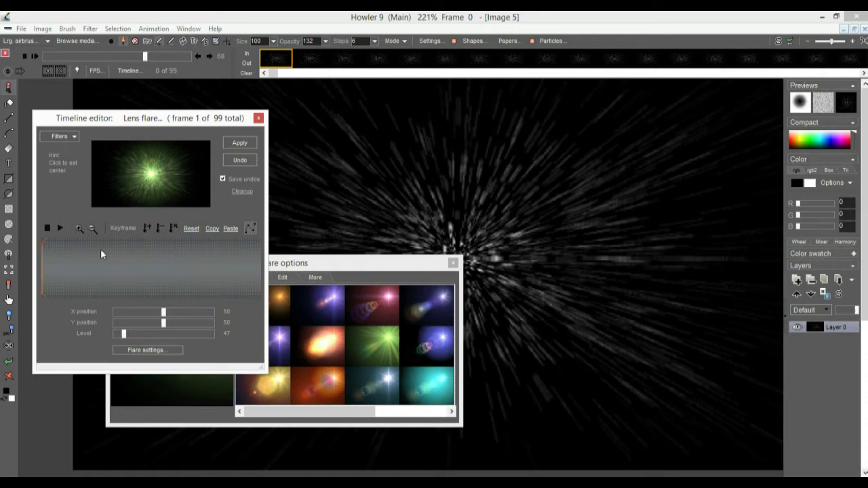
pyautogui.click(113, 250)
pyautogui.moveTo(124, 337); pyautogui.dragTo(122, 337)
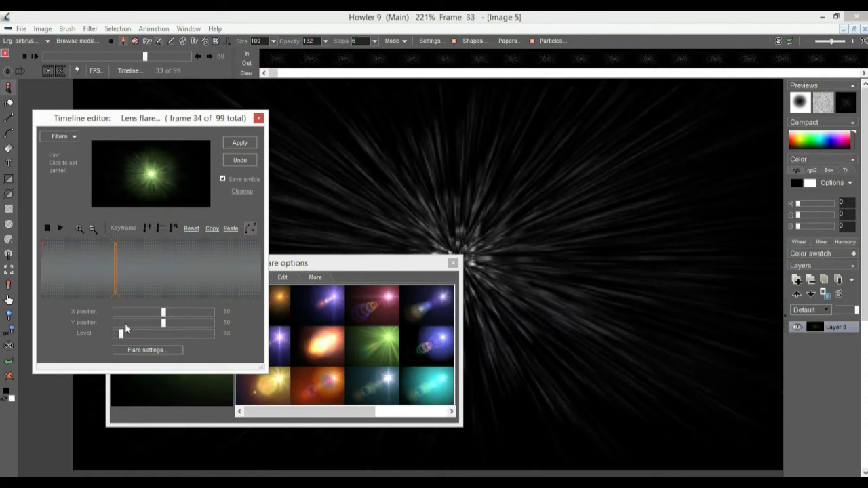
pyautogui.click(148, 229)
# Add a flare keyframe with level 113 at frame 54 and move it back to frame 41.
pyautogui.moveTo(158, 268)
pyautogui.mouseDown()
pyautogui.moveTo(175, 263)
pyautogui.moveTo(161, 264)
pyautogui.mouseUp()
pyautogui.click(140, 334)
pyautogui.moveTo(140, 333); pyautogui.dragTo(137, 333)
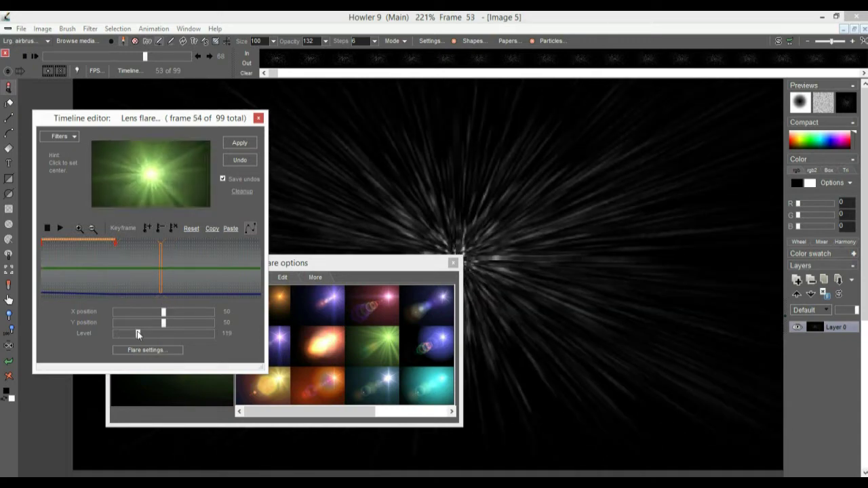
pyautogui.click(148, 229)
pyautogui.click(187, 265)
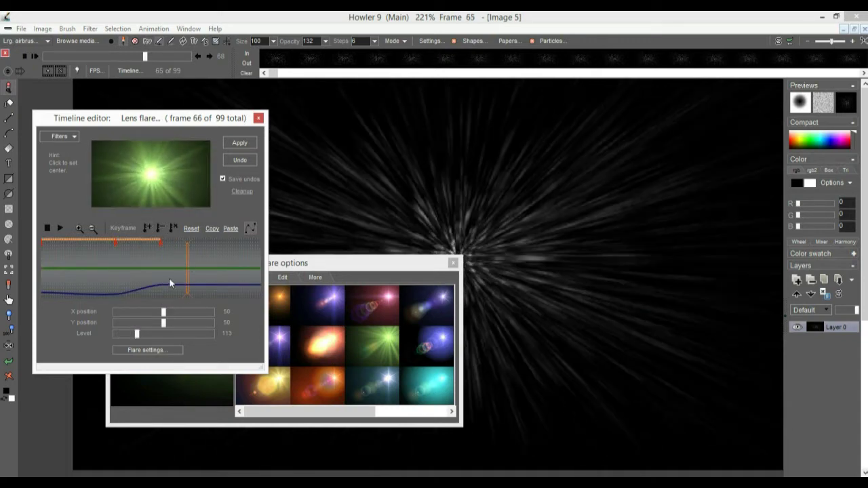
pyautogui.moveTo(160, 243)
pyautogui.mouseDown()
pyautogui.moveTo(103, 247)
pyautogui.moveTo(141, 247)
pyautogui.moveTo(134, 247)
pyautogui.mouseUp()
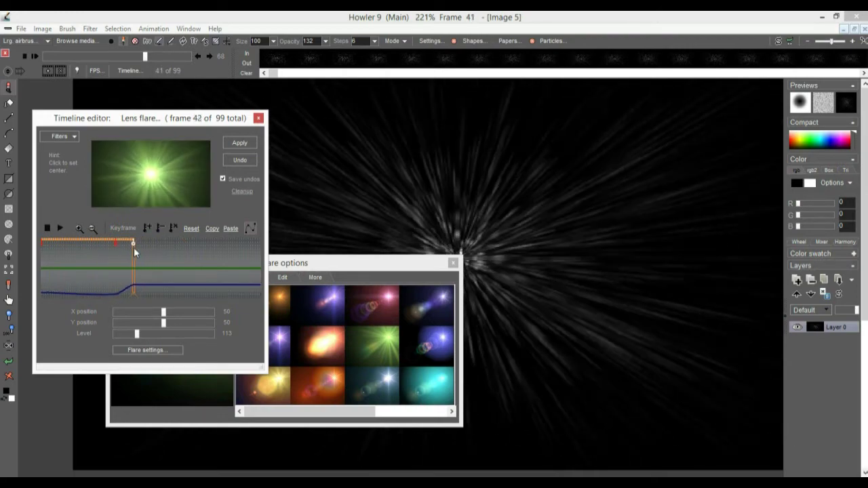
pyautogui.moveTo(133, 247); pyautogui.dragTo(133, 248)
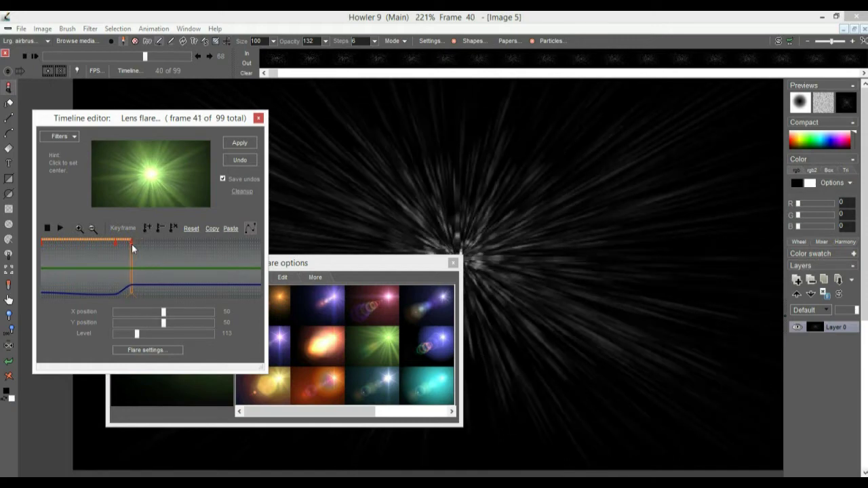
# Add flare keyframes with level 77 at frame 62 and level 111 at frame 77.
pyautogui.click(179, 248)
pyautogui.moveTo(141, 333); pyautogui.dragTo(130, 333)
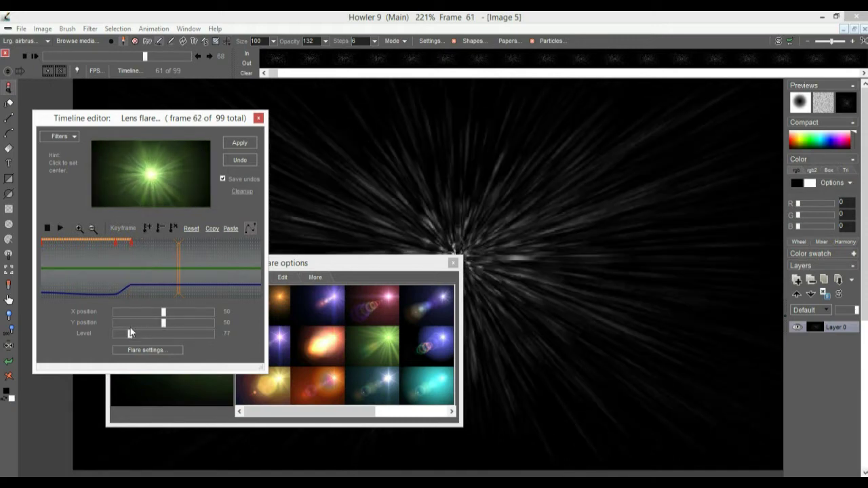
pyautogui.click(150, 229)
pyautogui.click(211, 261)
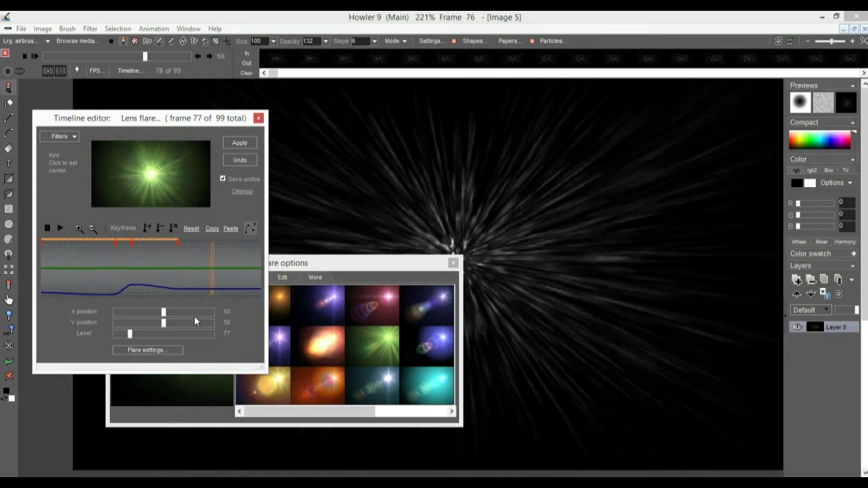
pyautogui.moveTo(142, 334); pyautogui.dragTo(137, 335)
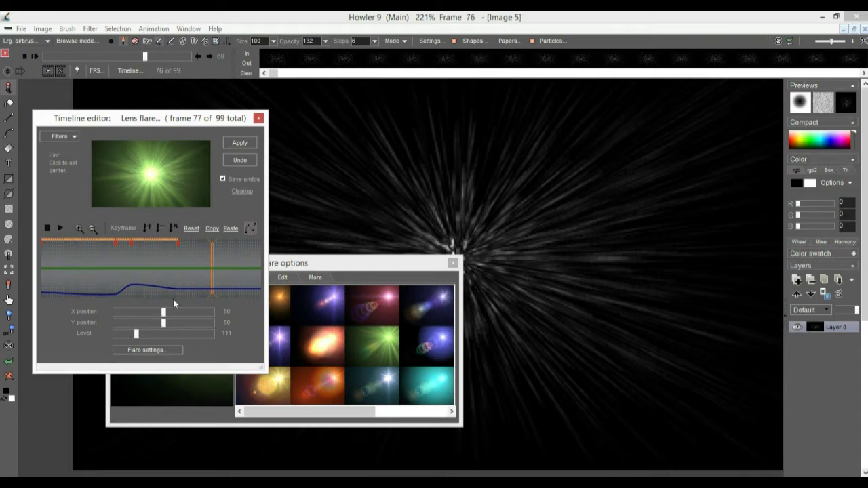
pyautogui.click(148, 228)
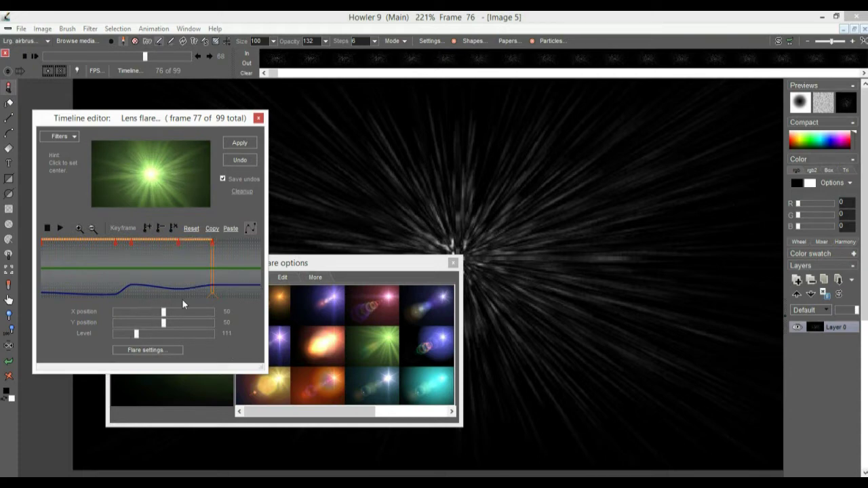
# Examine the flare's element table and its glare, streak and animation settings, and return to the presets.
pyautogui.moveTo(309, 265); pyautogui.dragTo(577, 264)
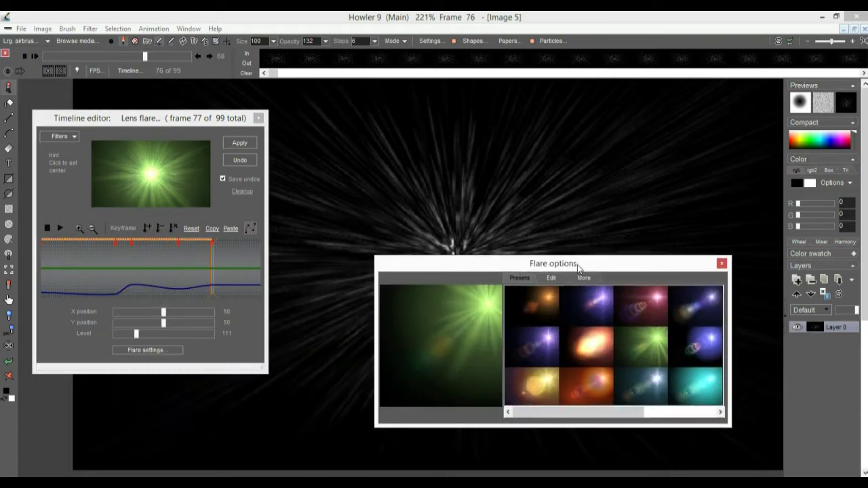
pyautogui.click(552, 278)
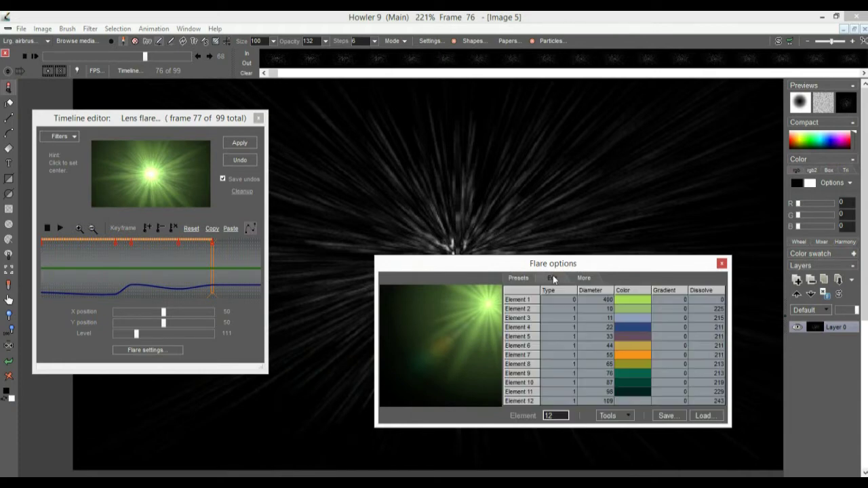
pyautogui.click(584, 278)
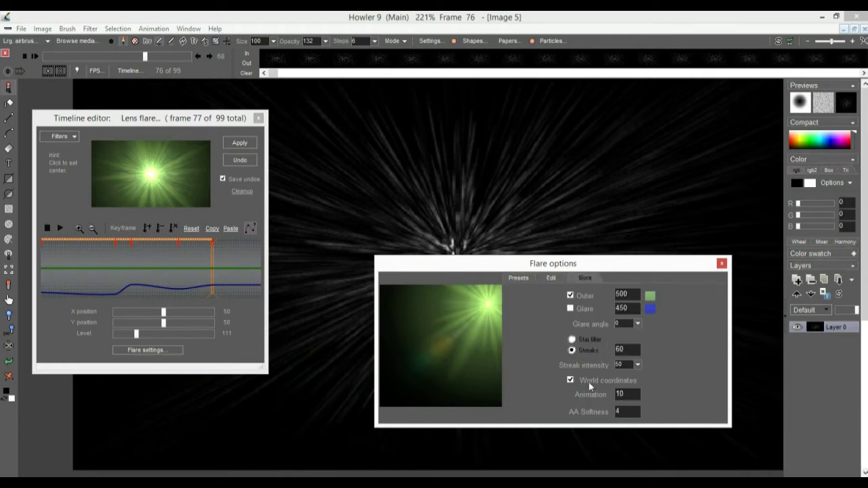
pyautogui.click(519, 279)
pyautogui.moveTo(513, 266); pyautogui.dragTo(423, 286)
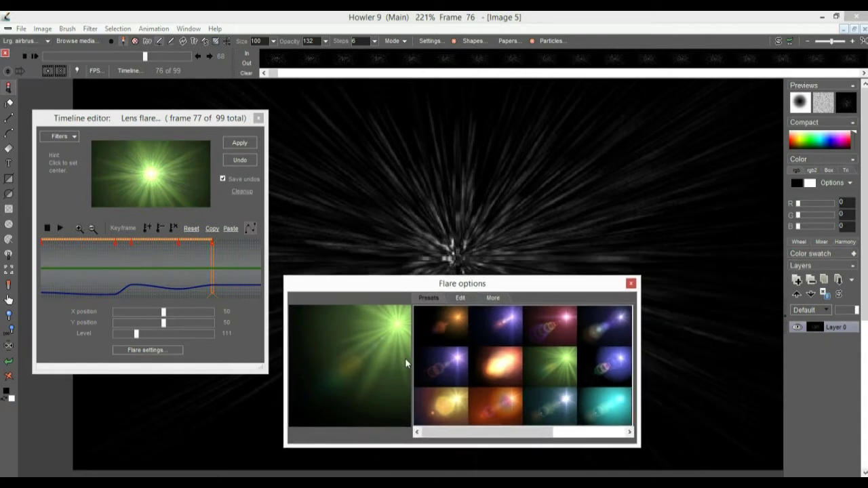
# Apply the keyframed green flare to all frames and scrub through the result, stopping at frame 41.
pyautogui.click(243, 144)
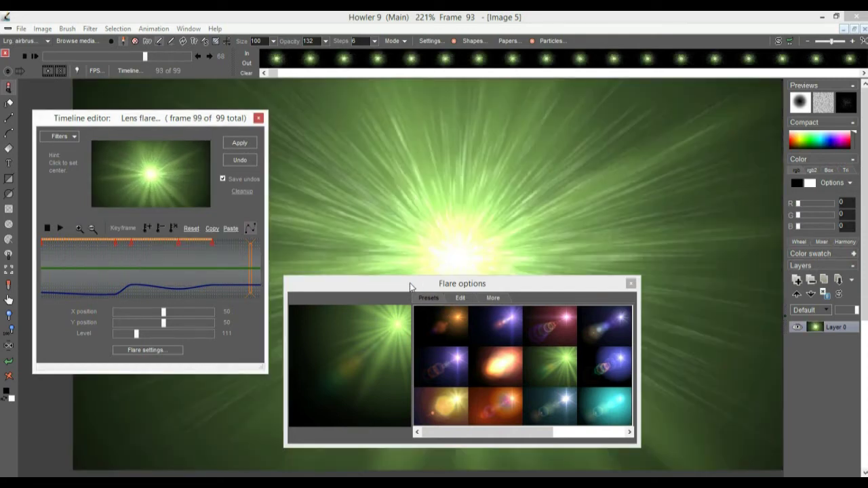
pyautogui.moveTo(410, 287); pyautogui.dragTo(155, 393)
pyautogui.moveTo(72, 257); pyautogui.dragTo(250, 235)
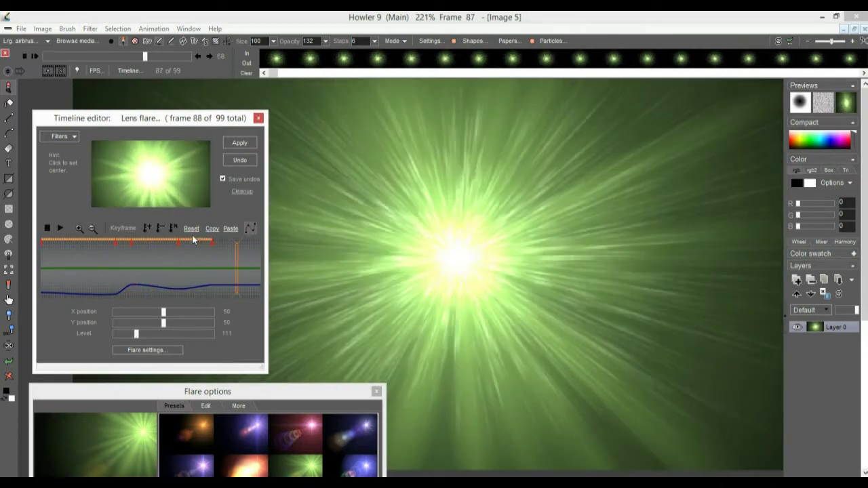
pyautogui.moveTo(208, 266); pyautogui.dragTo(134, 262)
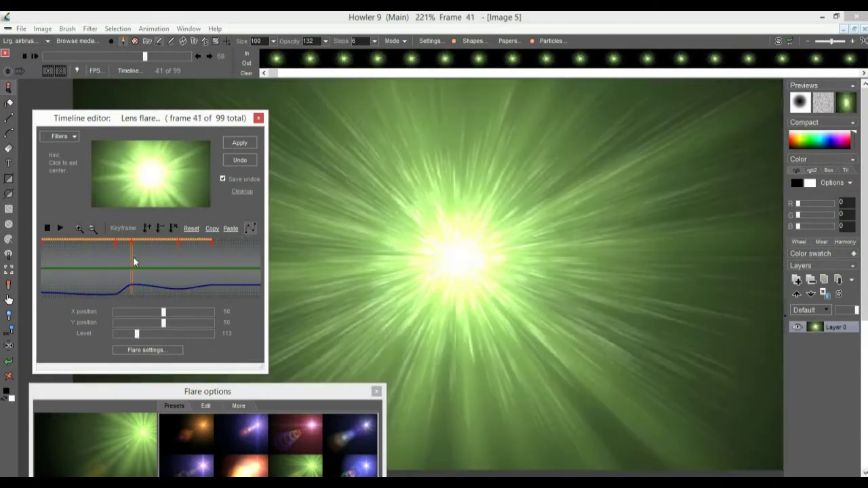
# Choose the orange-red flare preset in the bottom row and re-centre the flare on the starburst.
pyautogui.moveTo(170, 392); pyautogui.dragTo(432, 288)
pyautogui.click(506, 407)
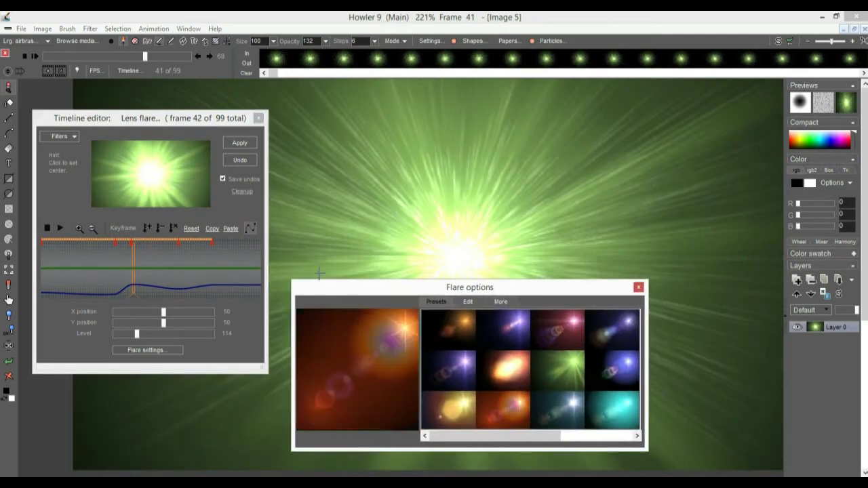
pyautogui.click(150, 180)
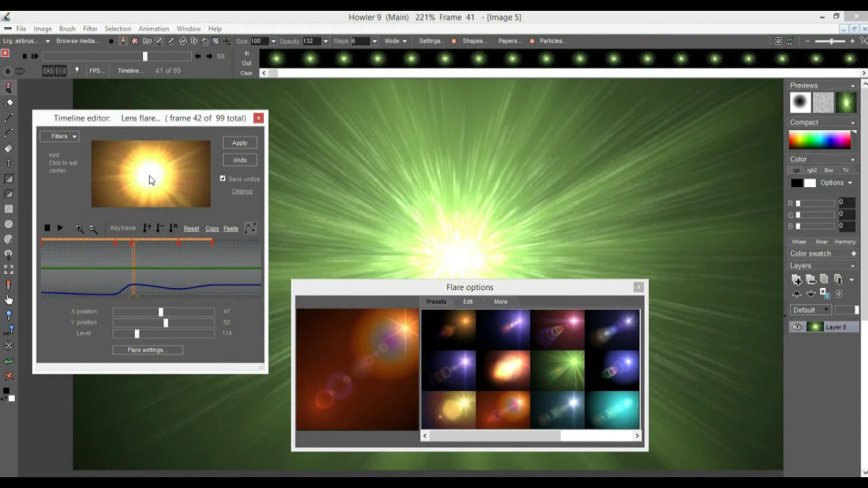
pyautogui.click(151, 178)
# Rearrange the flare keyframes, placing the level 111 keyframe at frame 52, and apply the orange flare to all frames.
pyautogui.moveTo(56, 269); pyautogui.dragTo(104, 271)
pyautogui.moveTo(111, 242)
pyautogui.mouseDown()
pyautogui.moveTo(83, 242)
pyautogui.moveTo(248, 247)
pyautogui.mouseUp()
pyautogui.moveTo(175, 243); pyautogui.dragTo(119, 242)
pyautogui.moveTo(213, 242); pyautogui.dragTo(155, 246)
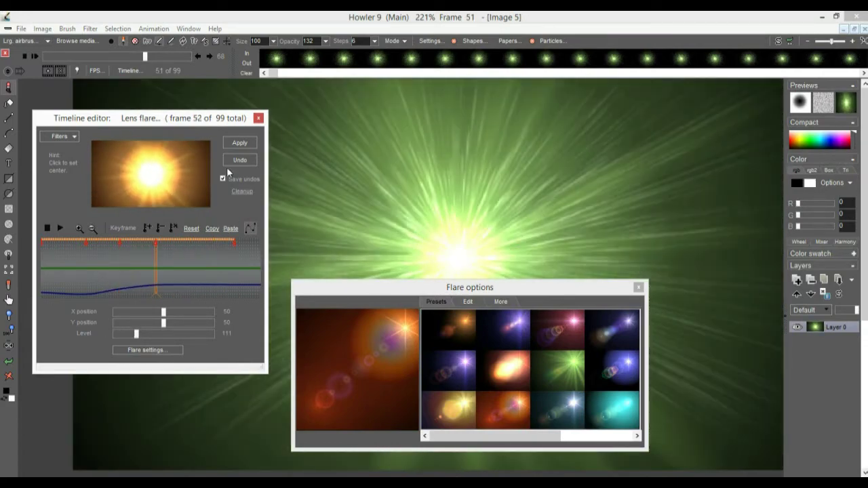
pyautogui.click(240, 143)
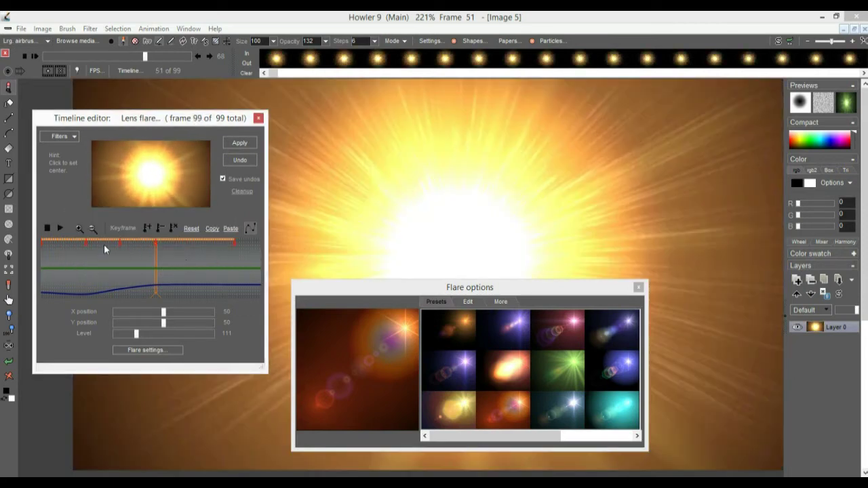
# Inspect the orange flare at frame 29 with the flare options moved aside, and play back the animation.
pyautogui.click(103, 244)
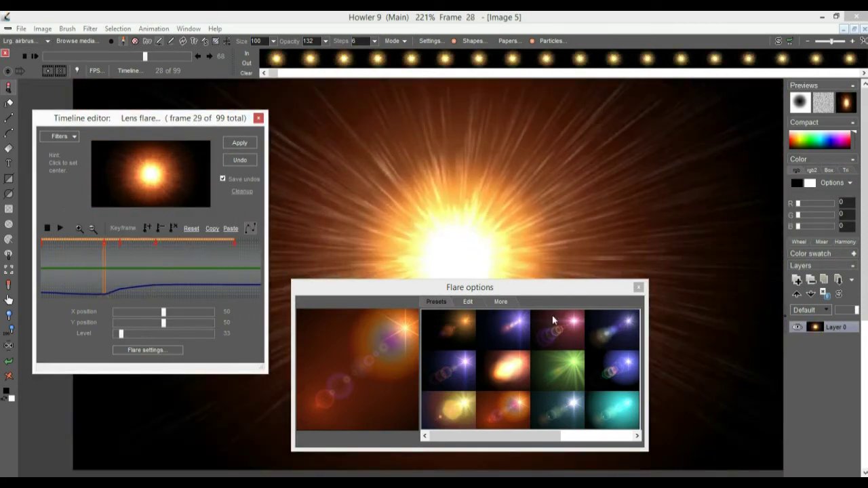
pyautogui.moveTo(510, 293); pyautogui.dragTo(282, 402)
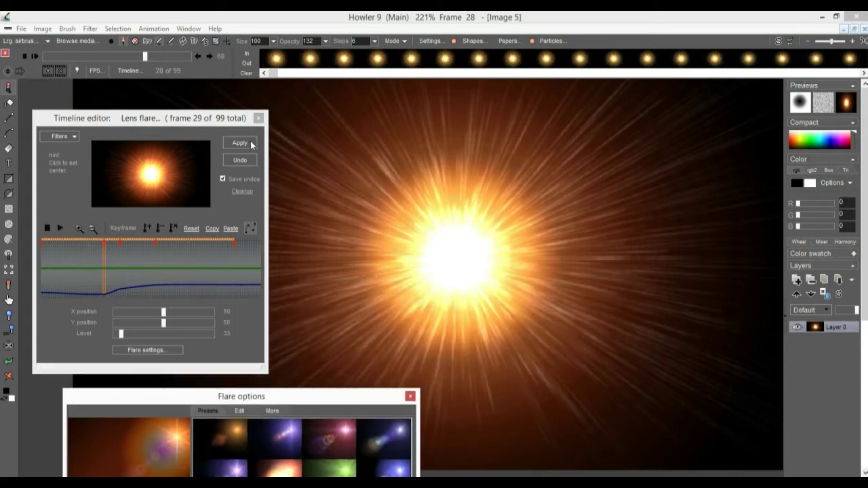
pyautogui.click(60, 228)
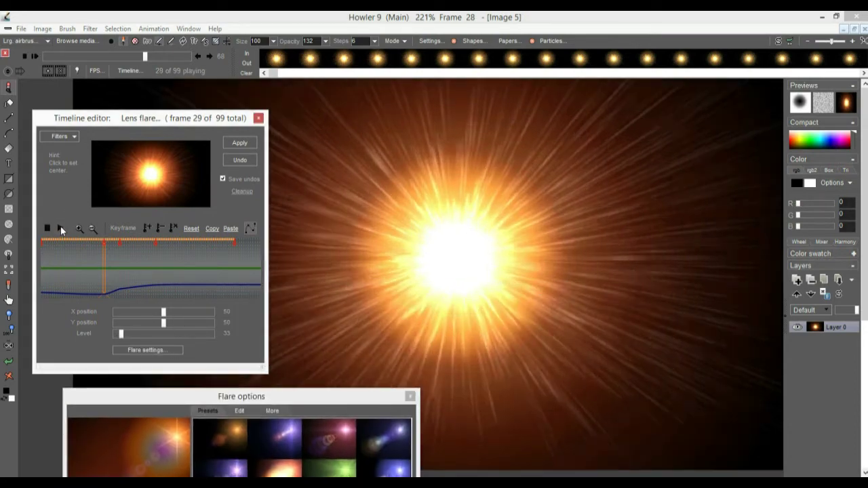
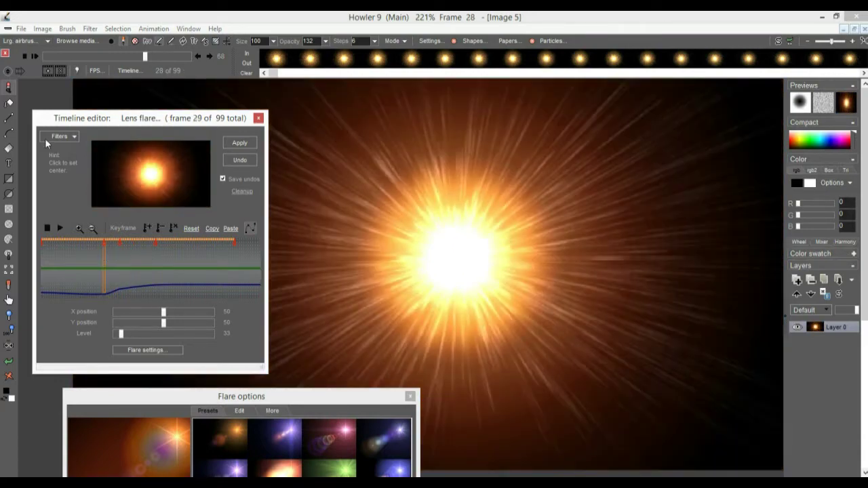
# Switch the timeline filter to Ghost, set it to 6 frames and apply it to the whole animation.
pyautogui.click(59, 137)
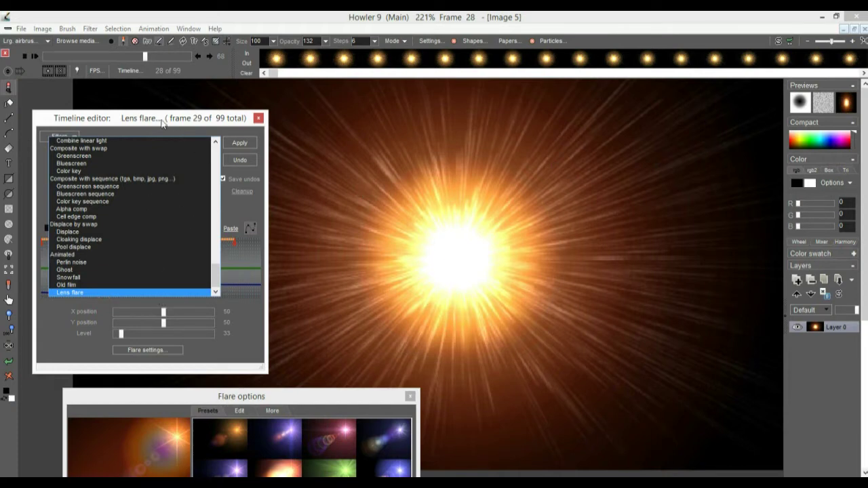
pyautogui.click(232, 205)
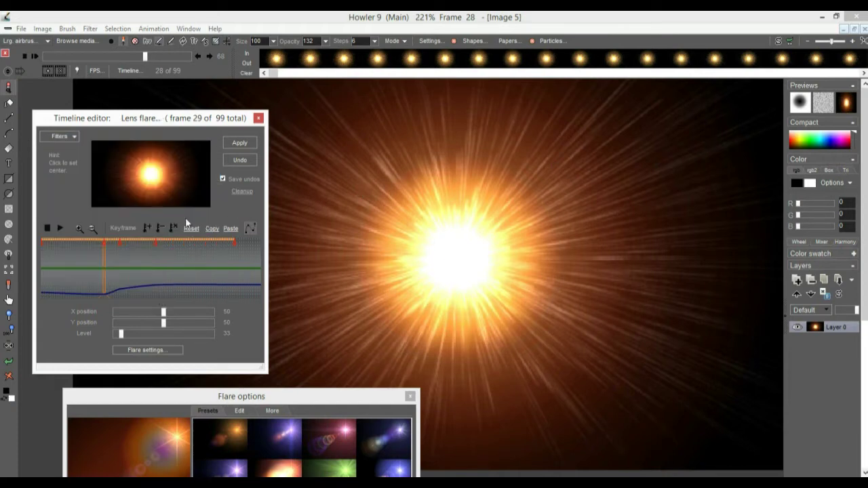
pyautogui.click(59, 142)
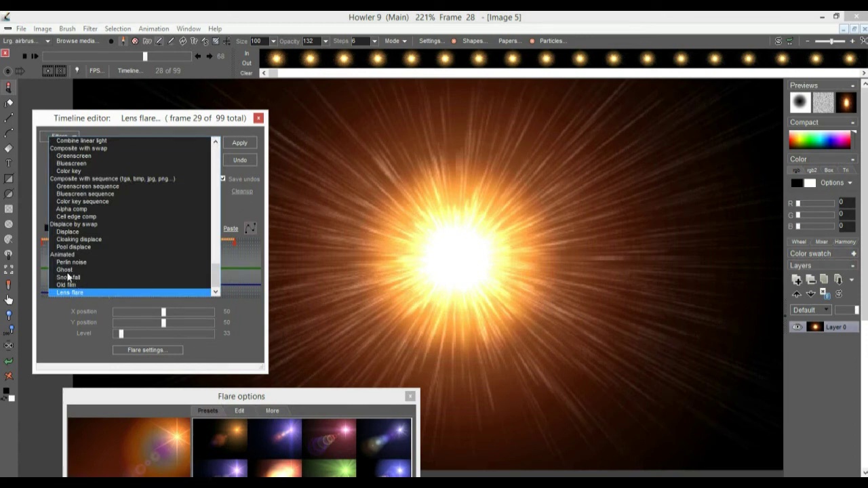
pyautogui.click(66, 270)
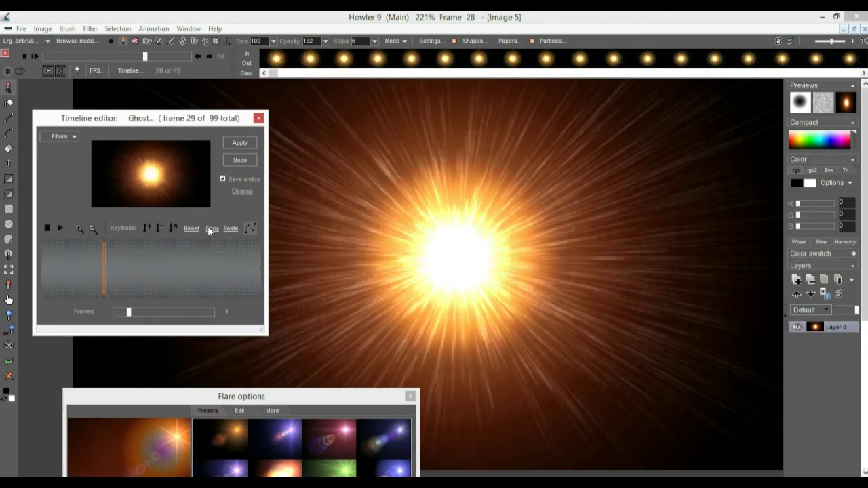
pyautogui.moveTo(134, 312); pyautogui.dragTo(147, 312)
pyautogui.click(240, 142)
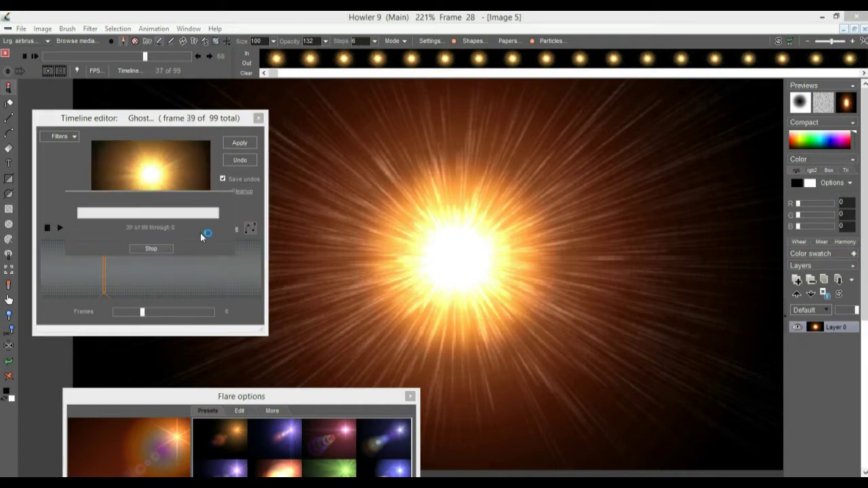
# Start an AVI export of the animation and browse to the D:\DailyDose\9\9.1-what's-new folder as its destination.
pyautogui.moveTo(101, 255); pyautogui.dragTo(83, 250)
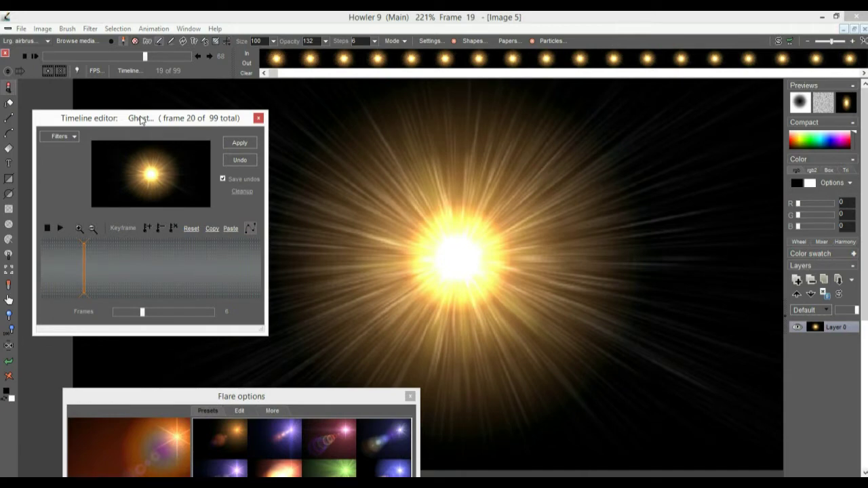
pyautogui.click(154, 29)
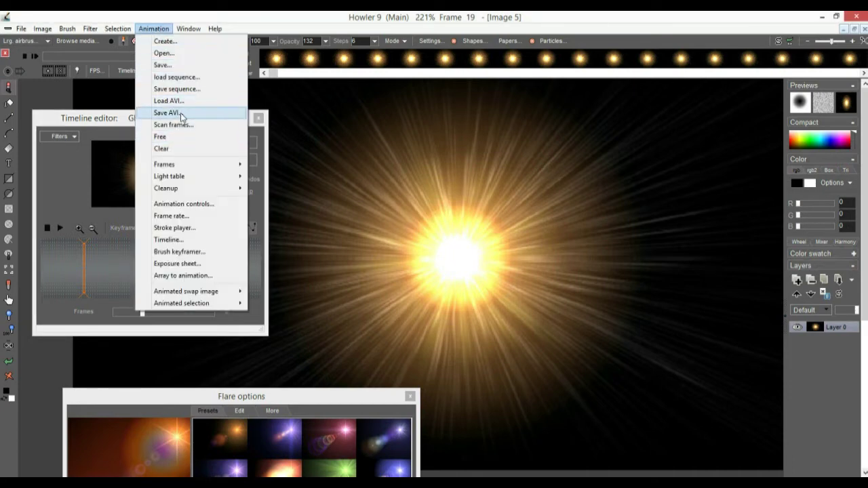
pyautogui.click(167, 113)
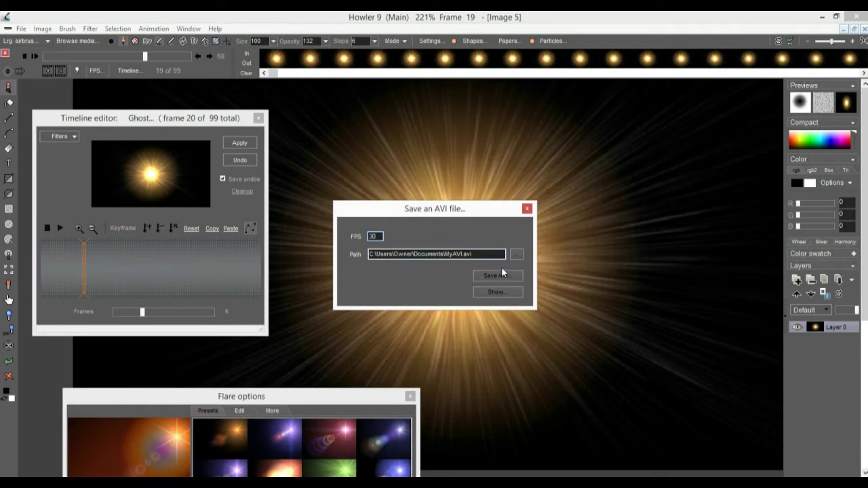
pyautogui.click(516, 255)
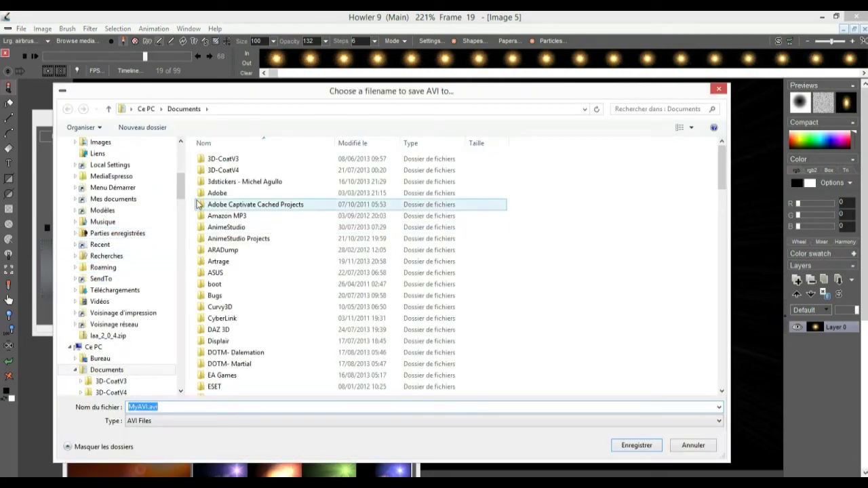
pyautogui.scroll(-10, 170, 261)
pyautogui.scroll(10, 171, 261)
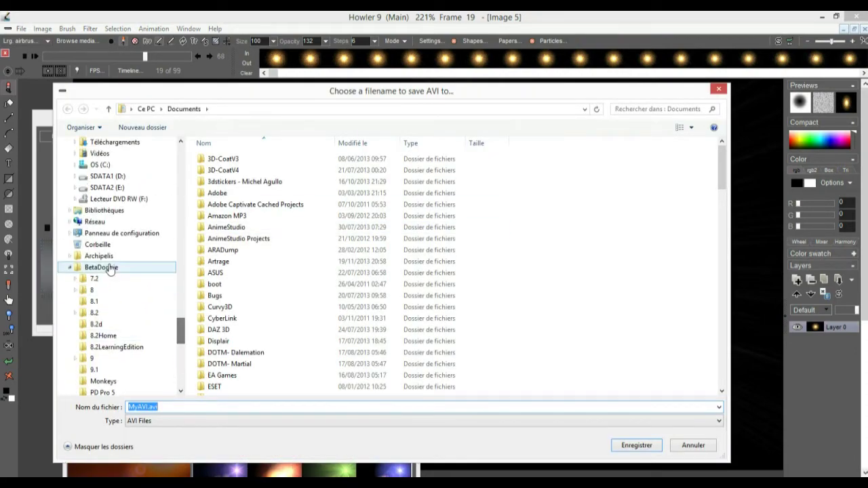
pyautogui.click(101, 176)
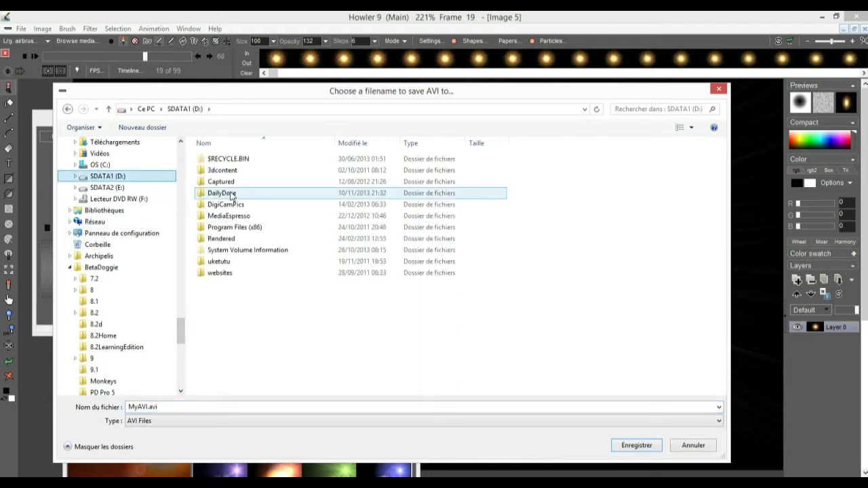
pyautogui.doubleClick(231, 196)
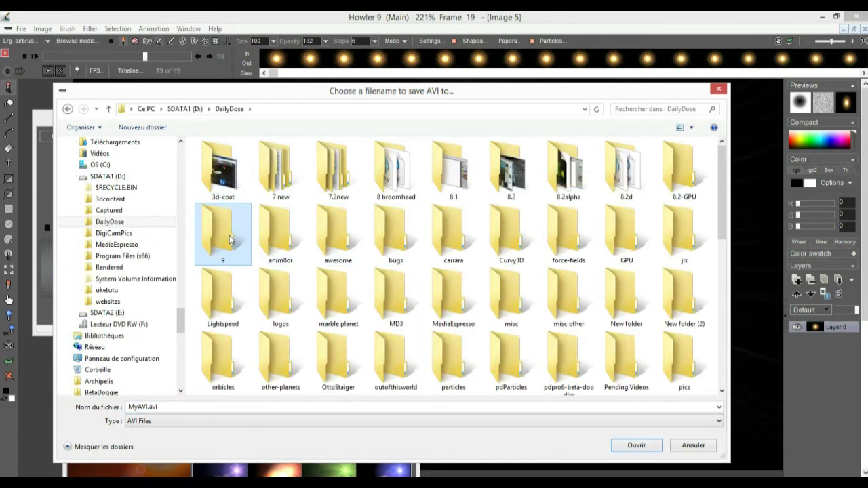
pyautogui.doubleClick(229, 237)
pyautogui.doubleClick(230, 159)
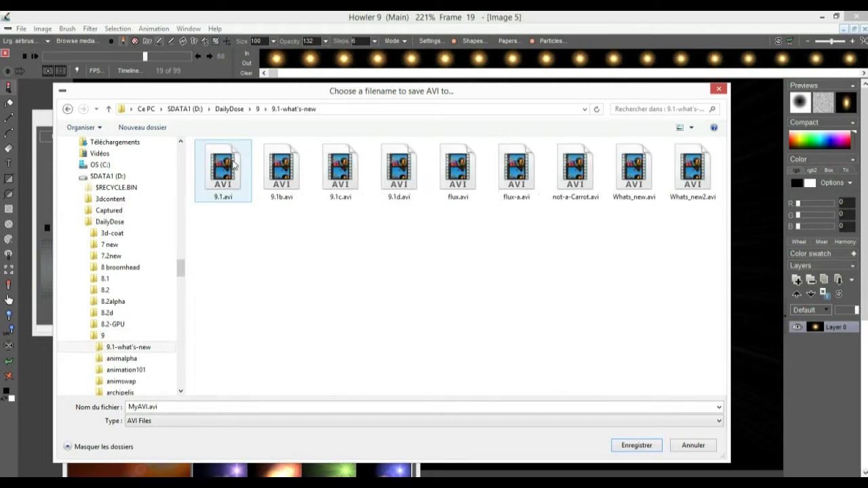
# Name the AVI file flux-b.avi, based on the existing flux-a.avi name, and confirm the save path.
pyautogui.click(532, 187)
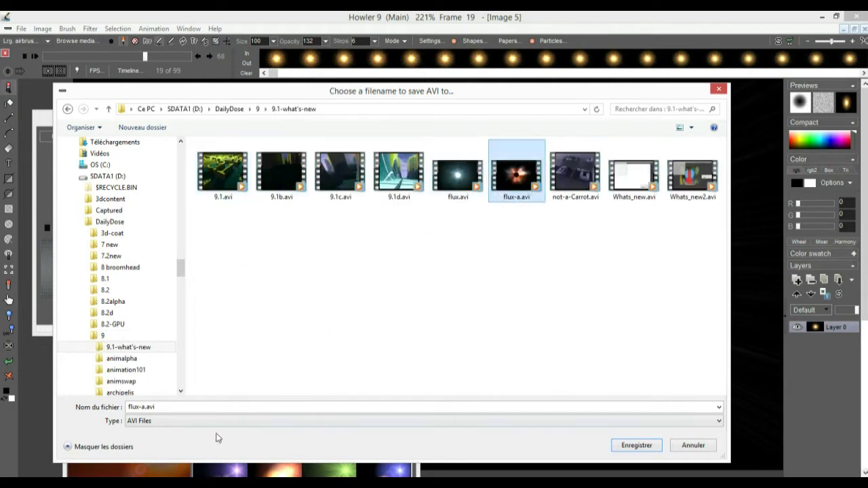
pyautogui.click(156, 406)
pyautogui.click(145, 407)
pyautogui.press('BackSpace')
pyautogui.write('b')
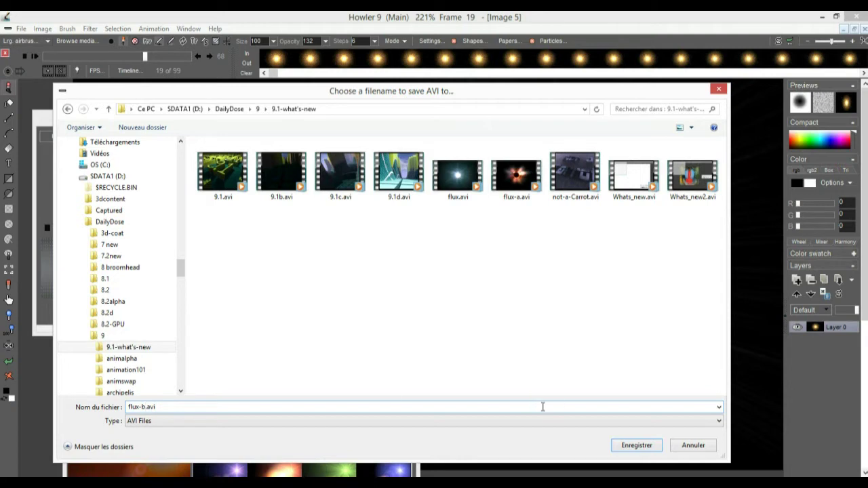
pyautogui.click(644, 445)
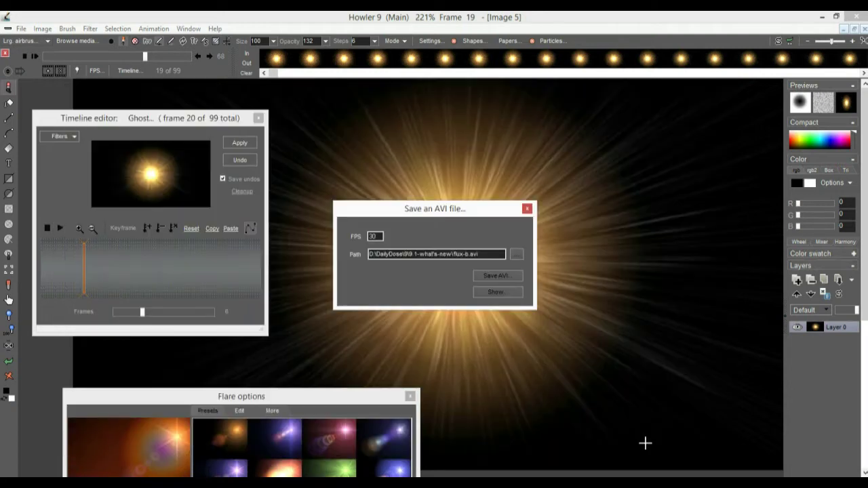
# Save the AVI at 30 FPS with the Lagarith Lossless Codec and close the save dialog.
pyautogui.click(492, 276)
pyautogui.click(434, 312)
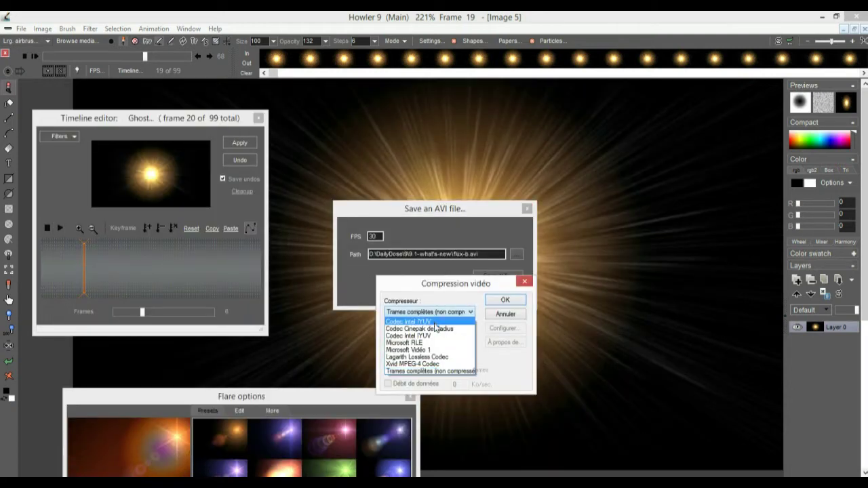
pyautogui.click(434, 362)
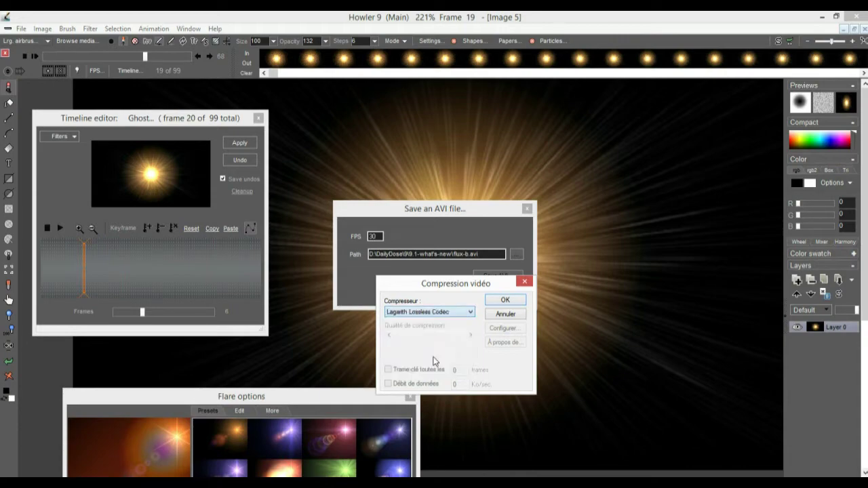
pyautogui.click(505, 300)
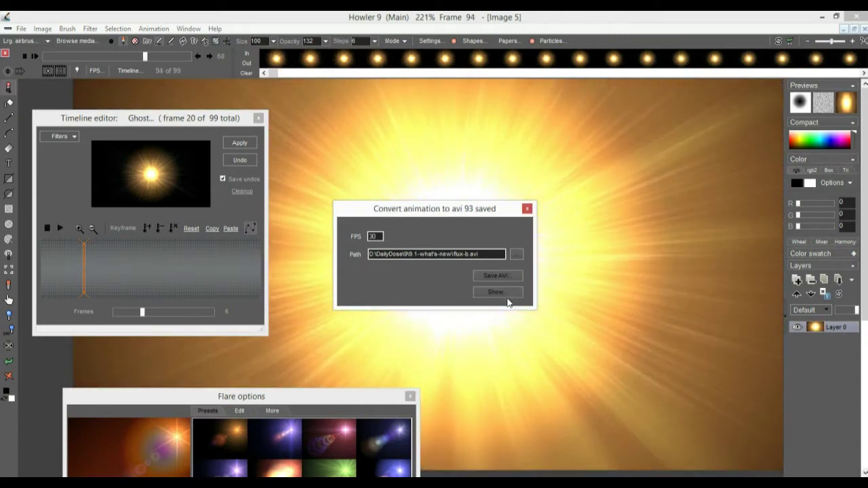
pyautogui.click(527, 209)
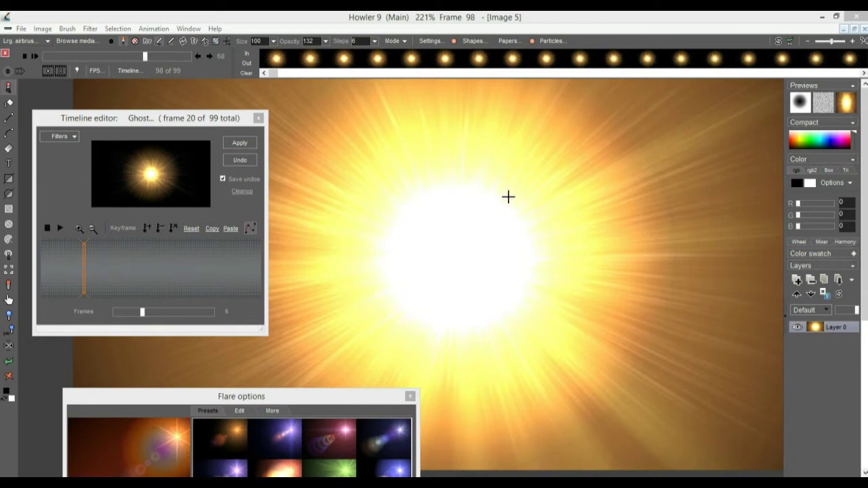
# Load flux-b.avi as the animated swap image, using the full segment from frame 0 to 98.
pyautogui.click(153, 29)
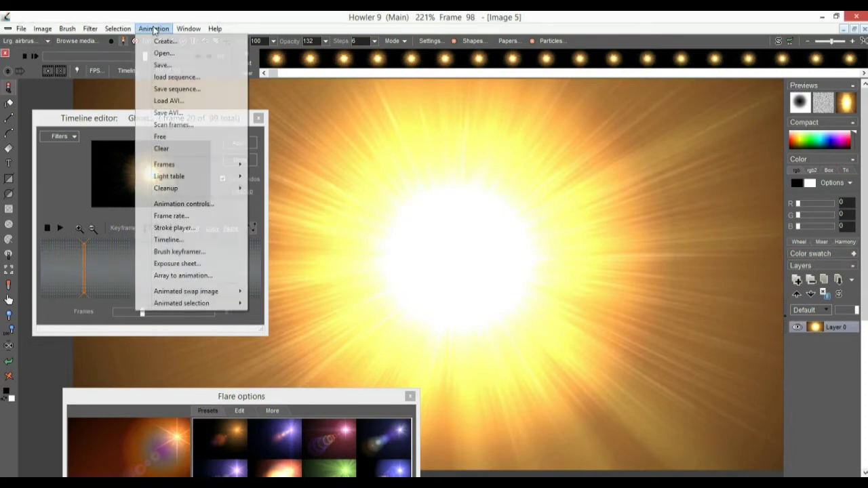
pyautogui.moveTo(205, 293)
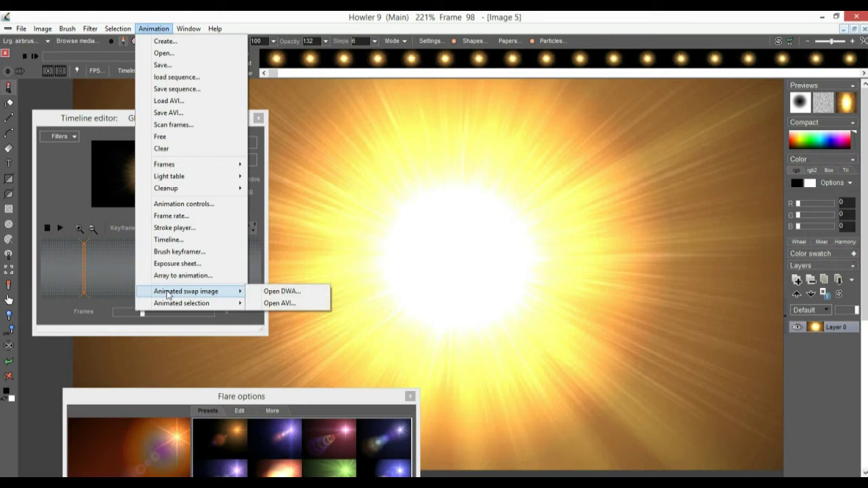
pyautogui.click(279, 304)
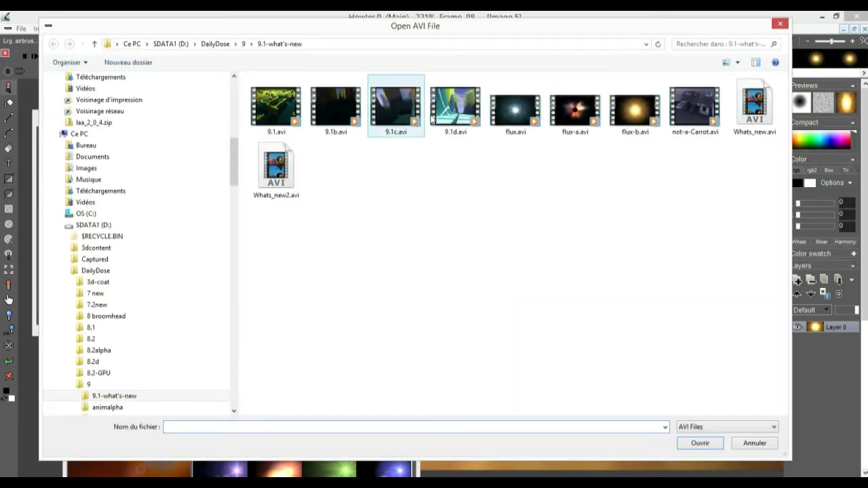
pyautogui.click(644, 107)
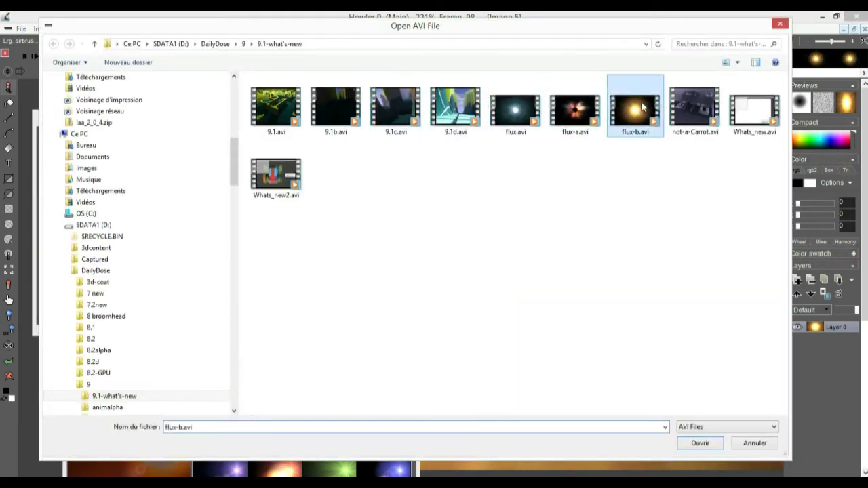
pyautogui.click(709, 445)
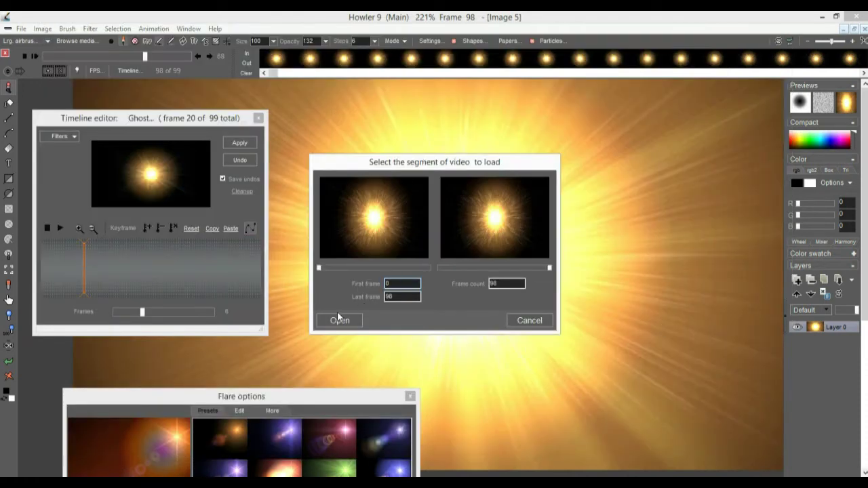
pyautogui.click(339, 319)
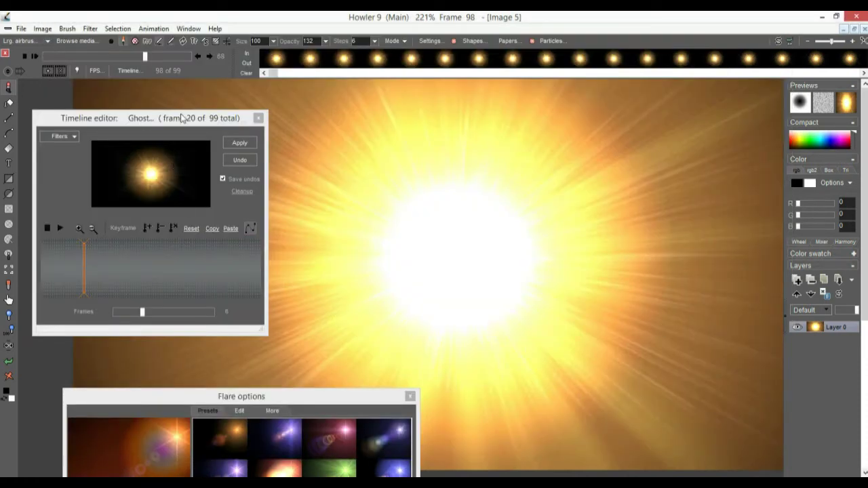
# Switch the timeline filter to Displace by swap, set Max displace to 206, preview some frames and apply it to the animation.
pyautogui.click(59, 136)
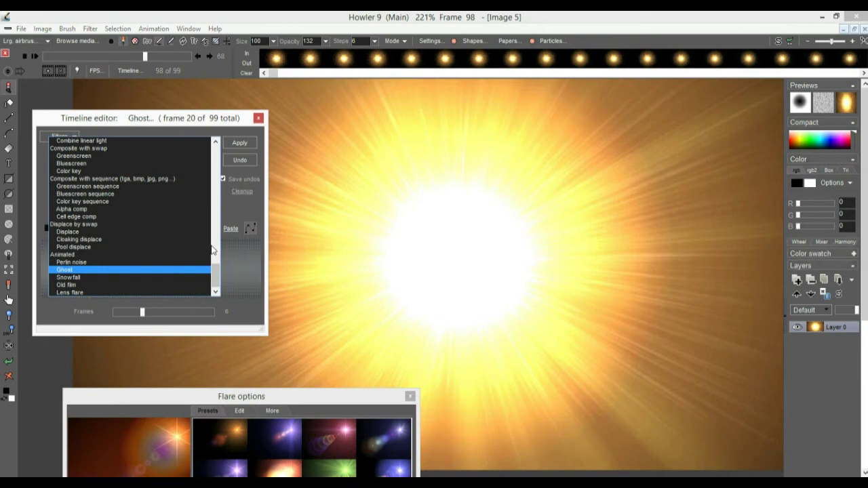
pyautogui.moveTo(217, 276)
pyautogui.mouseDown()
pyautogui.moveTo(217, 269)
pyautogui.moveTo(217, 287)
pyautogui.mouseUp()
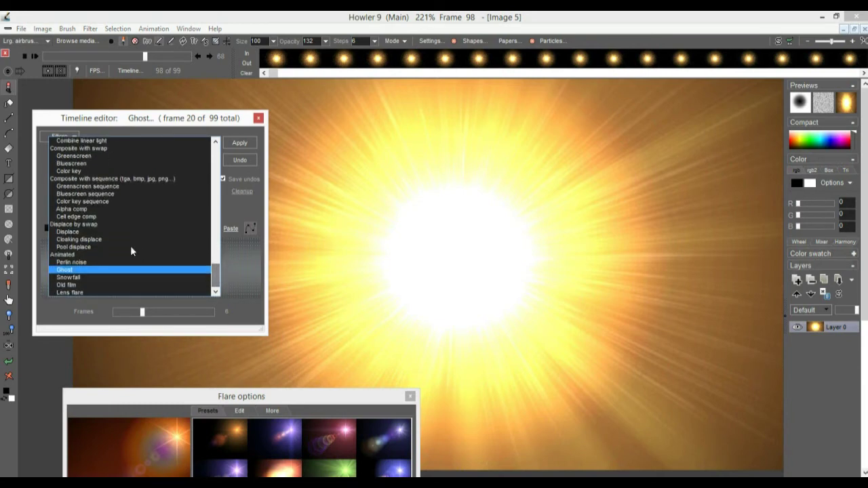
pyautogui.click(67, 231)
pyautogui.moveTo(95, 272); pyautogui.dragTo(128, 271)
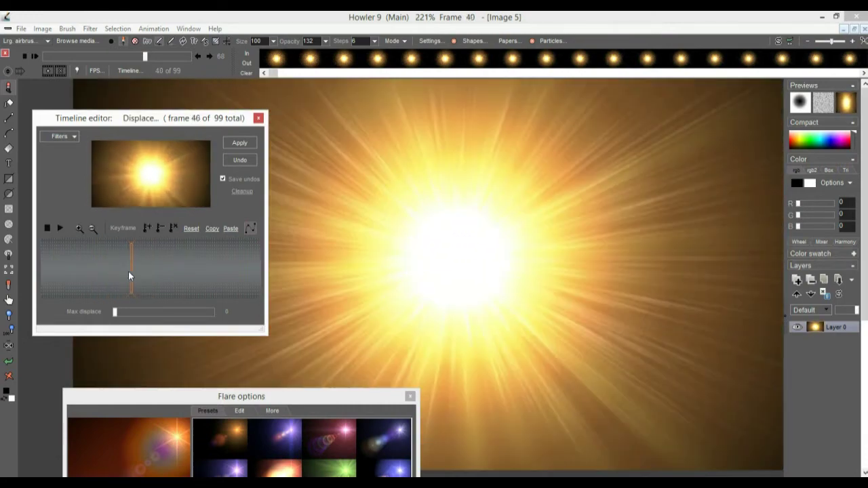
pyautogui.moveTo(115, 311); pyautogui.dragTo(193, 312)
pyautogui.moveTo(155, 272)
pyautogui.mouseDown()
pyautogui.moveTo(213, 275)
pyautogui.moveTo(65, 269)
pyautogui.moveTo(185, 274)
pyautogui.moveTo(120, 274)
pyautogui.moveTo(176, 285)
pyautogui.moveTo(109, 276)
pyautogui.moveTo(154, 275)
pyautogui.mouseUp()
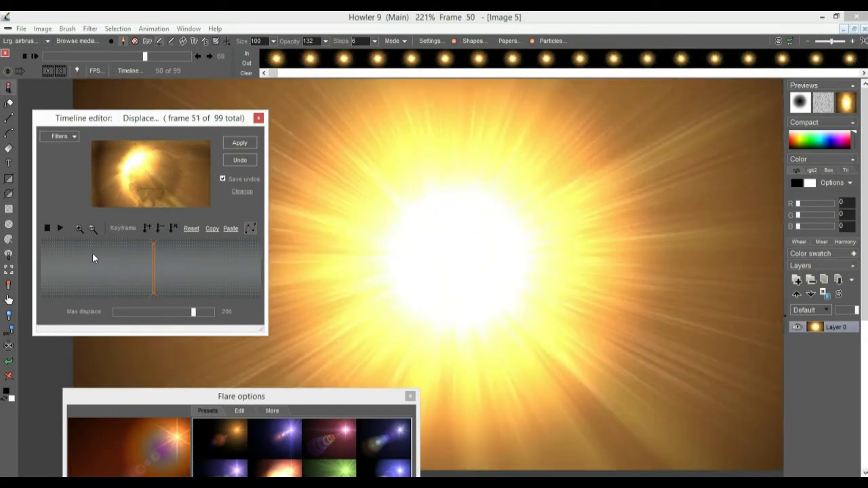
pyautogui.moveTo(81, 256)
pyautogui.mouseDown()
pyautogui.moveTo(187, 265)
pyautogui.moveTo(134, 264)
pyautogui.mouseUp()
pyautogui.click(241, 143)
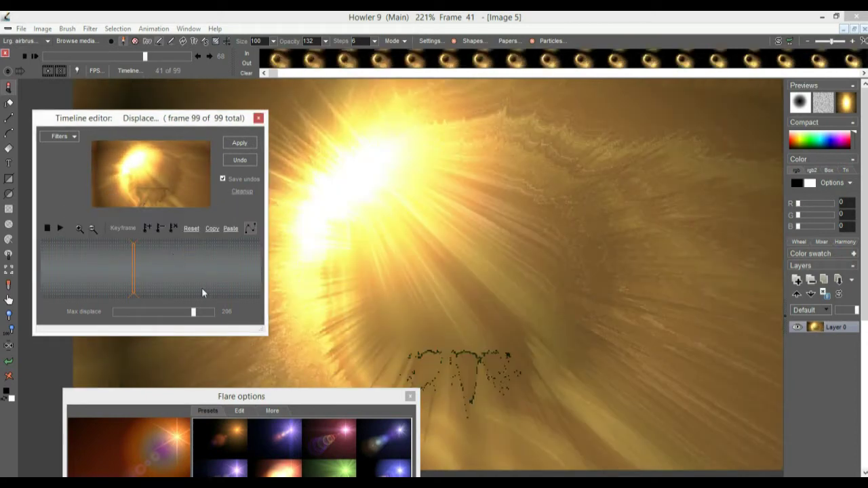
# Play back the displaced animation, stop it and undo the Displace filter.
pyautogui.click(59, 229)
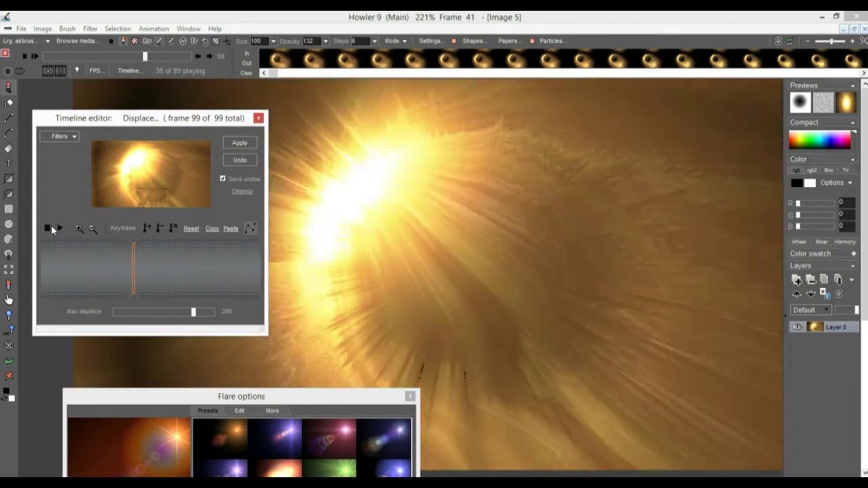
pyautogui.click(48, 228)
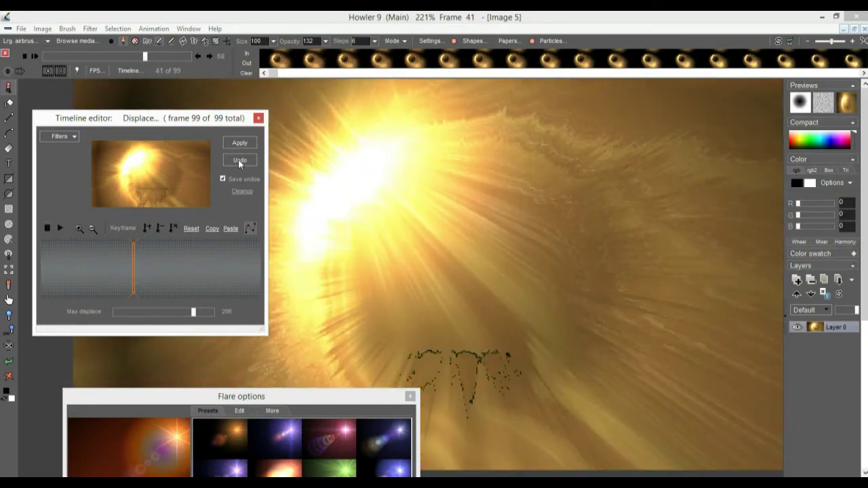
pyautogui.click(240, 160)
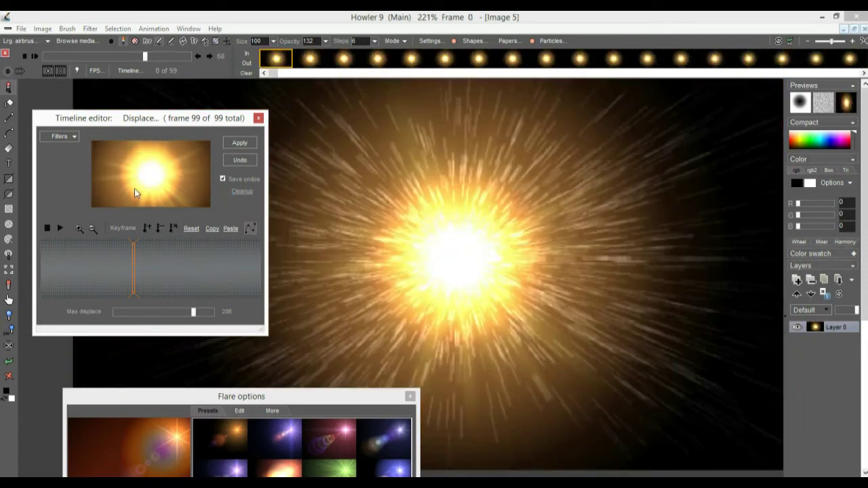
# Switch the timeline filter to Pool displace, set Max displace to 15 and Squirrel factor to 39, and apply it.
pyautogui.click(68, 139)
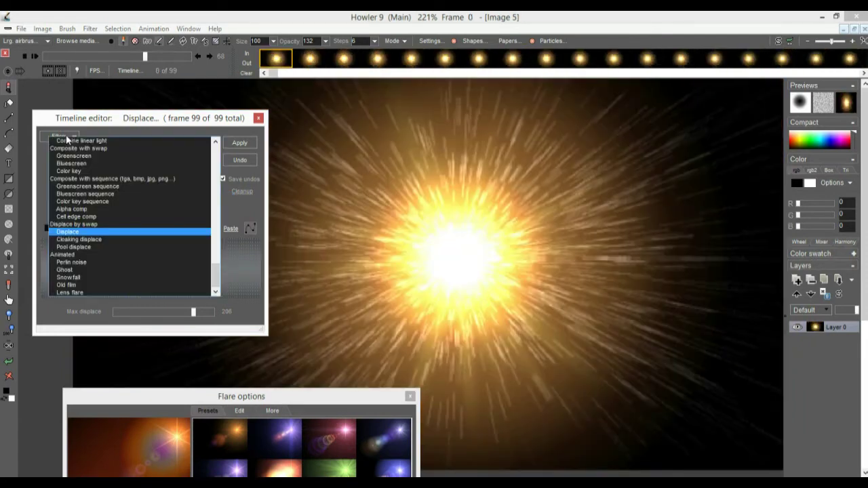
pyautogui.click(74, 247)
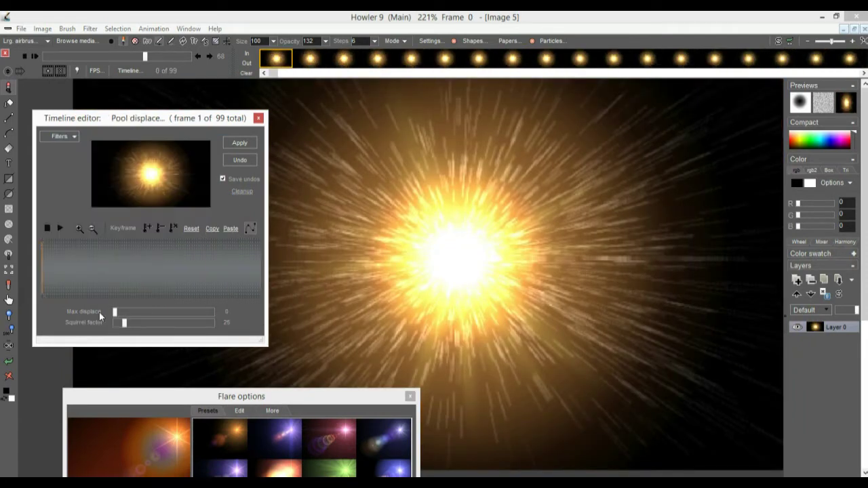
pyautogui.moveTo(117, 312)
pyautogui.mouseDown()
pyautogui.moveTo(131, 326)
pyautogui.moveTo(166, 312)
pyautogui.moveTo(102, 310)
pyautogui.moveTo(120, 313)
pyautogui.mouseUp()
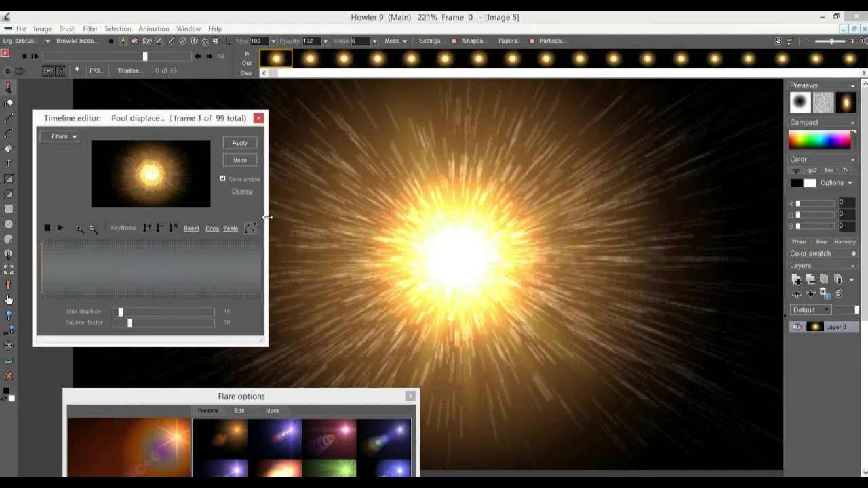
pyautogui.click(251, 144)
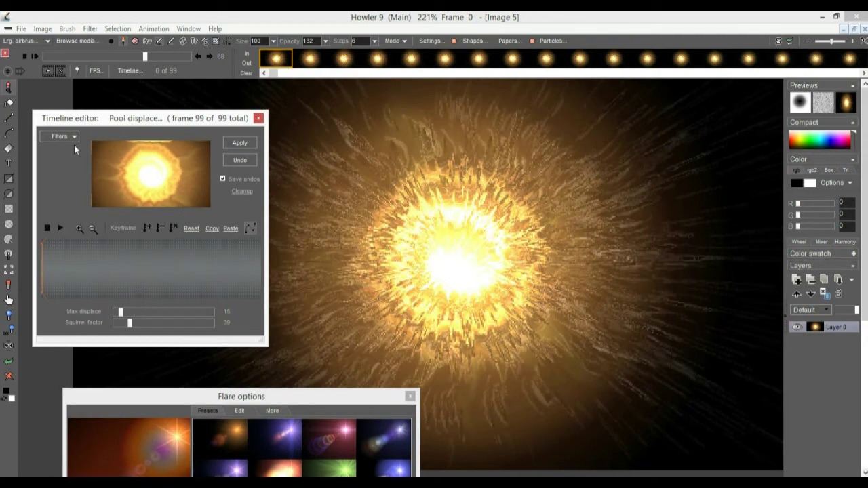
# Play back the pool-displaced animation and examine the effect around frame 25.
pyautogui.click(61, 229)
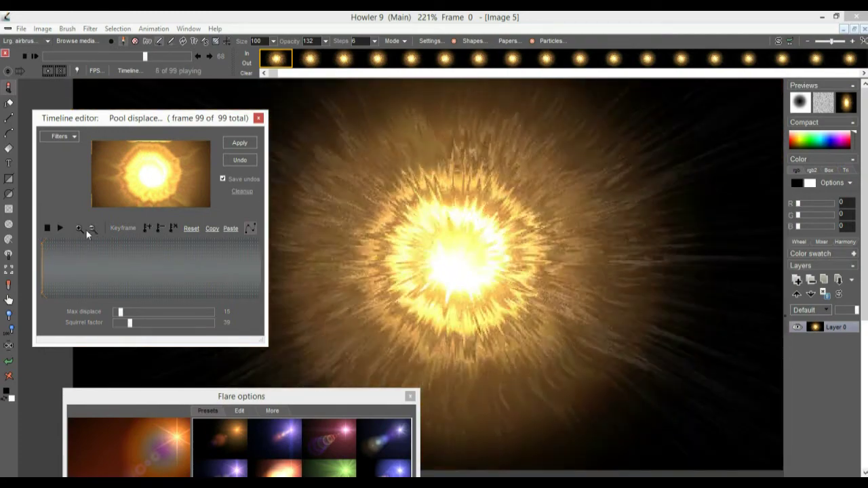
pyautogui.click(129, 291)
pyautogui.moveTo(122, 264)
pyautogui.mouseDown()
pyautogui.moveTo(42, 263)
pyautogui.moveTo(238, 265)
pyautogui.moveTo(65, 255)
pyautogui.moveTo(226, 252)
pyautogui.moveTo(95, 260)
pyautogui.mouseUp()
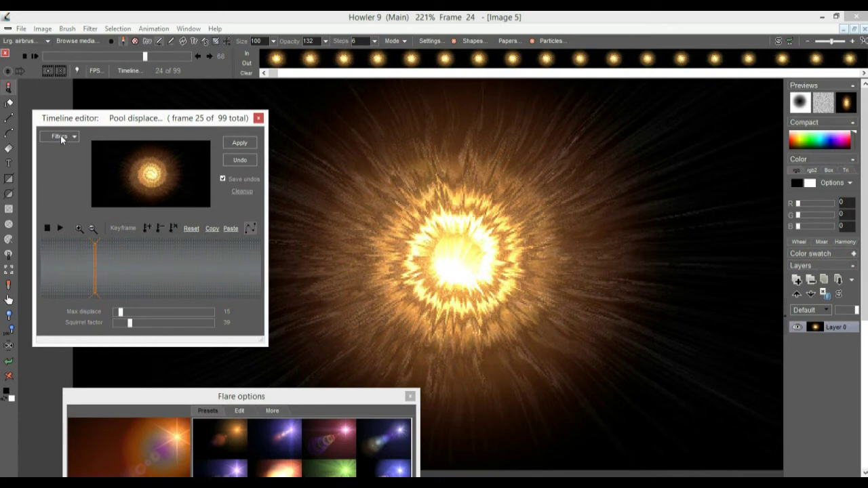
# Undo the Pool displace filter and switch the timeline filter to Combine subtract.
pyautogui.click(247, 161)
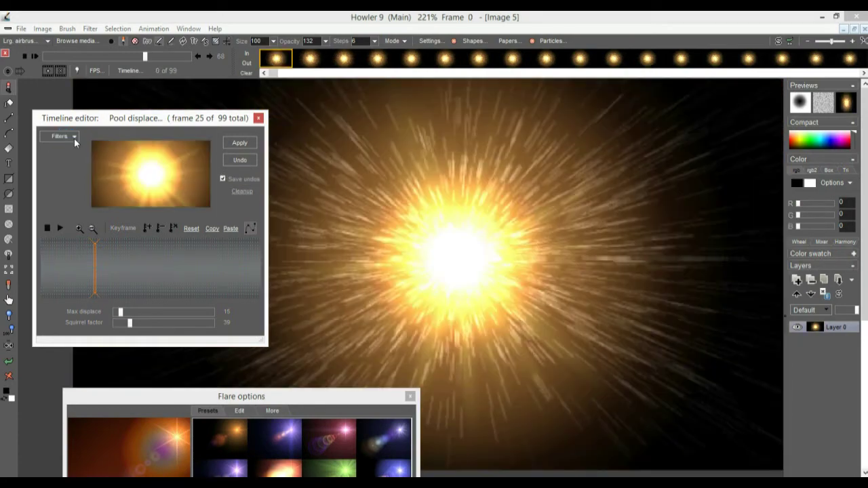
pyautogui.click(74, 138)
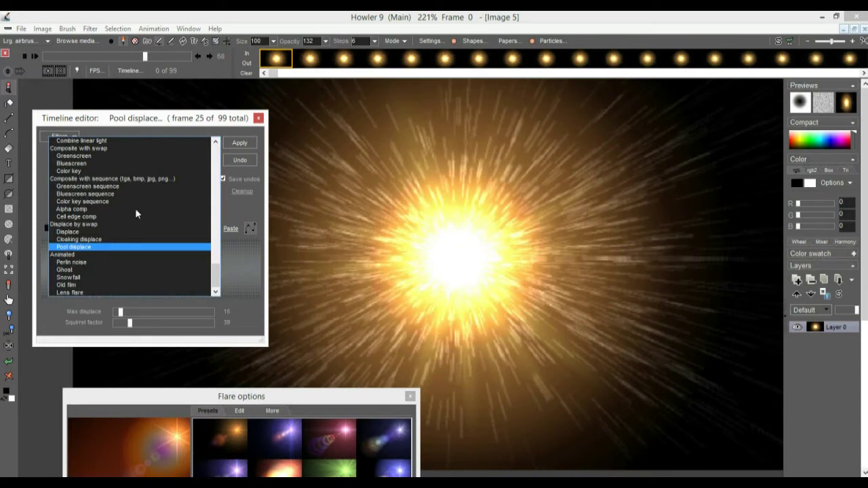
pyautogui.moveTo(215, 285); pyautogui.dragTo(223, 245)
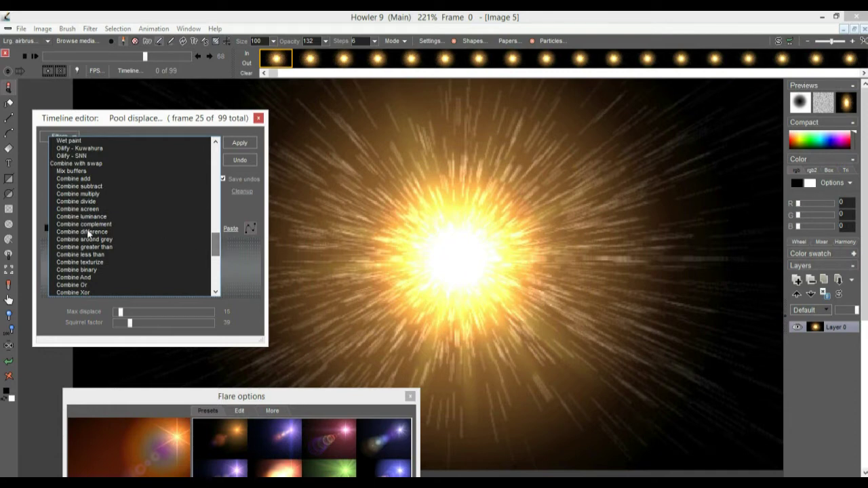
pyautogui.click(92, 188)
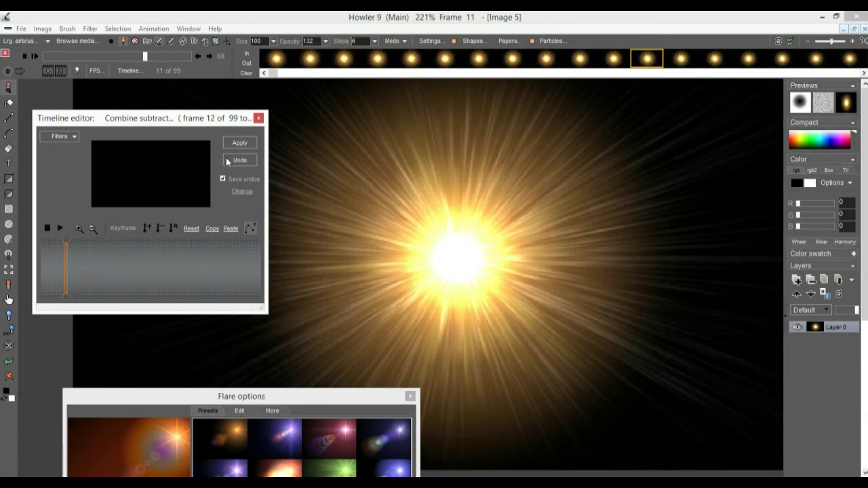
# Try the Combine divide and Combine screen filters, previewing the screen blend on several frames.
pyautogui.click(61, 137)
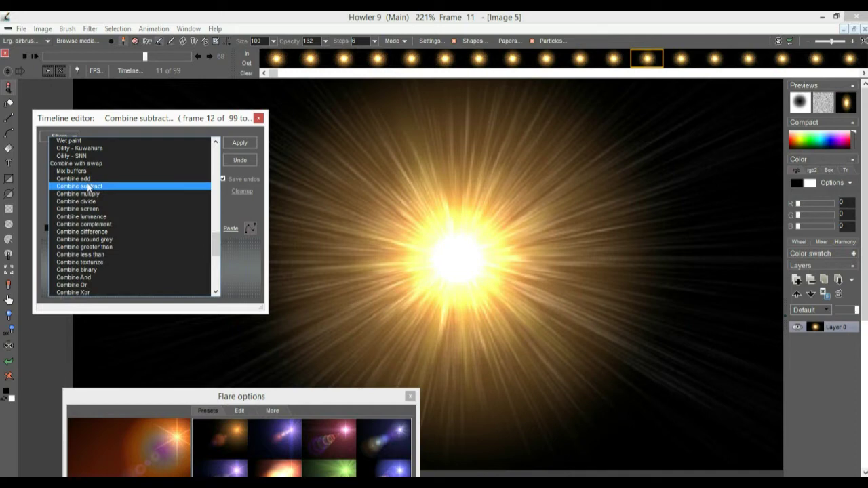
pyautogui.click(94, 203)
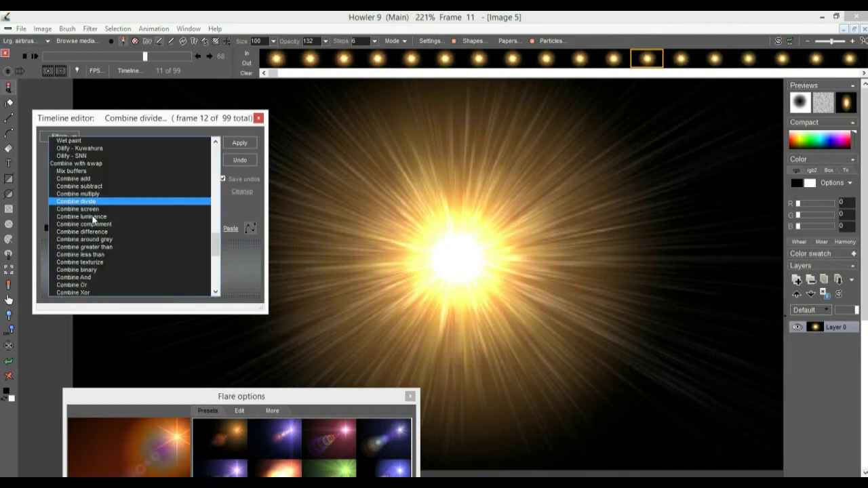
pyautogui.click(90, 209)
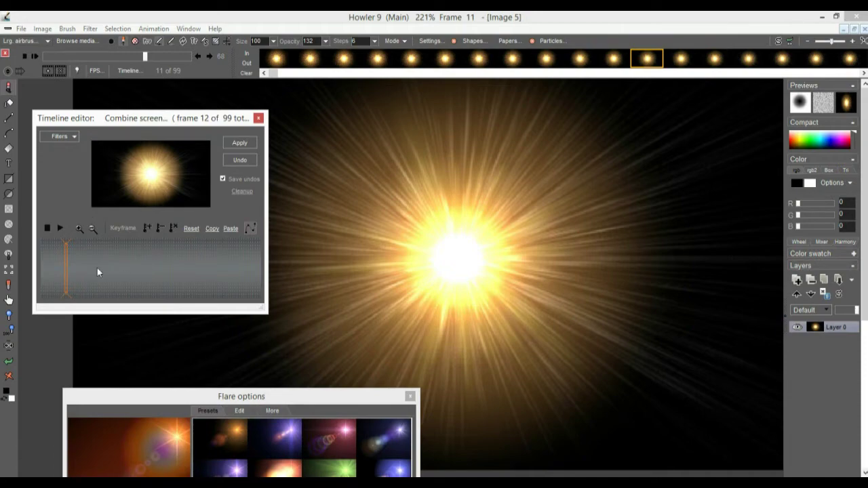
pyautogui.click(133, 268)
pyautogui.moveTo(140, 268)
pyautogui.mouseDown()
pyautogui.moveTo(215, 274)
pyautogui.moveTo(102, 267)
pyautogui.mouseUp()
# Switch the timeline filter to Combine texturize, apply it to the animation and check the frames up to frame 32.
pyautogui.click(60, 136)
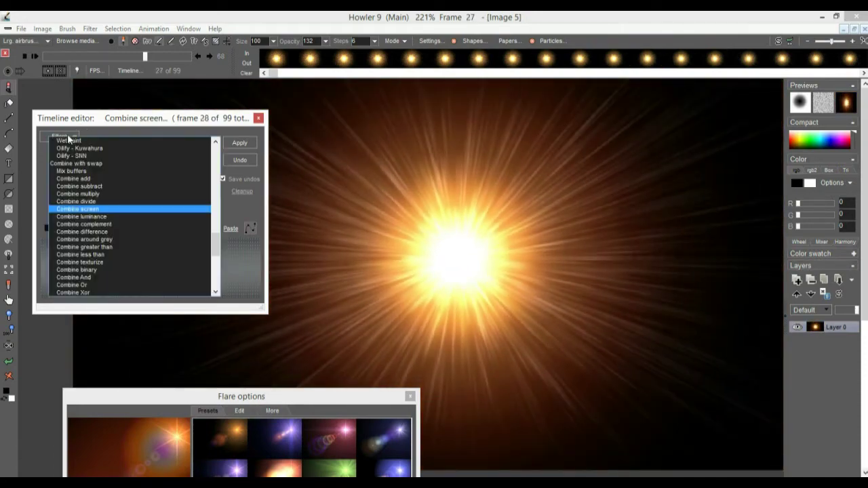
pyautogui.click(93, 263)
pyautogui.moveTo(123, 262)
pyautogui.mouseDown()
pyautogui.moveTo(83, 262)
pyautogui.moveTo(226, 268)
pyautogui.moveTo(88, 271)
pyautogui.mouseUp()
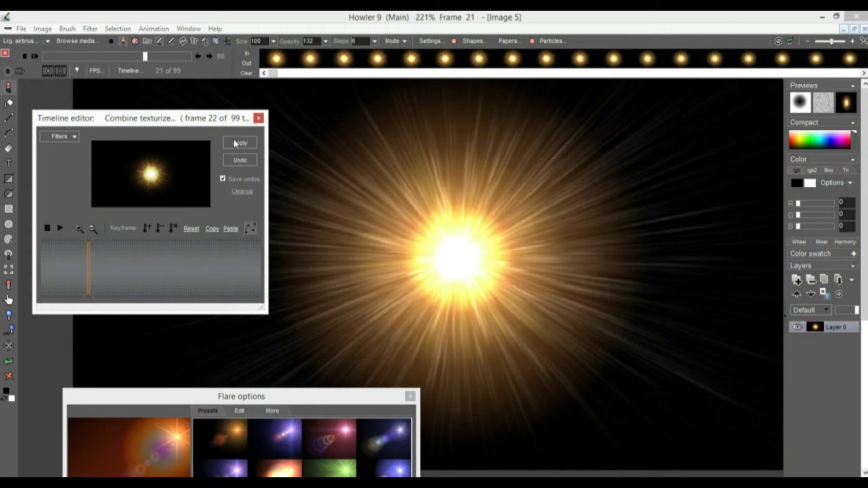
pyautogui.click(237, 143)
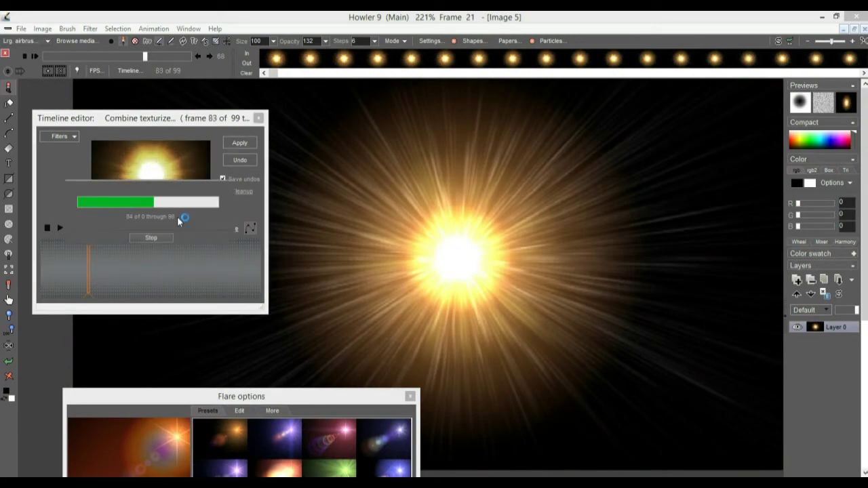
pyautogui.moveTo(93, 276); pyautogui.dragTo(111, 256)
# Switch the timeline filter to Mystic vision, set Factor to 18 and Quality to 77, and preview some frames.
pyautogui.click(59, 137)
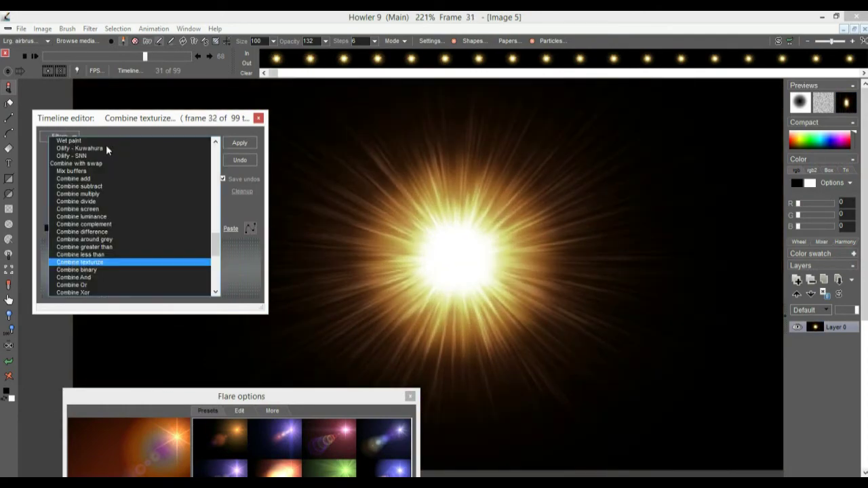
pyautogui.moveTo(217, 251); pyautogui.dragTo(228, 160)
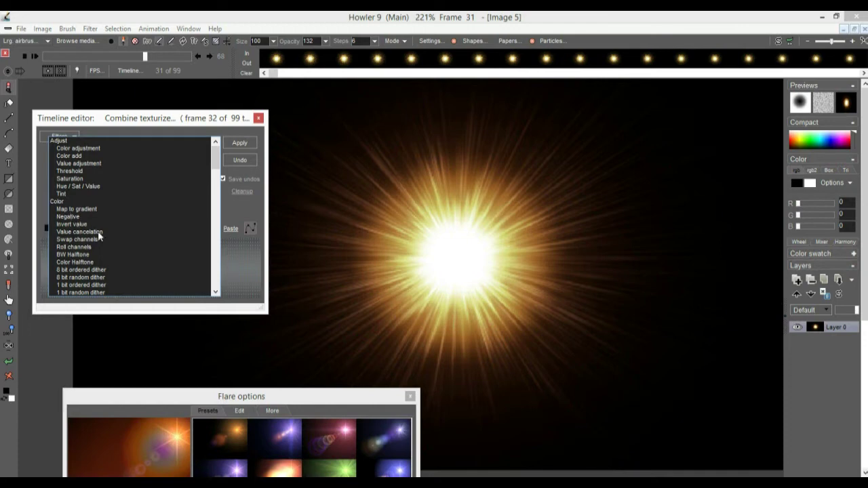
pyautogui.click(215, 236)
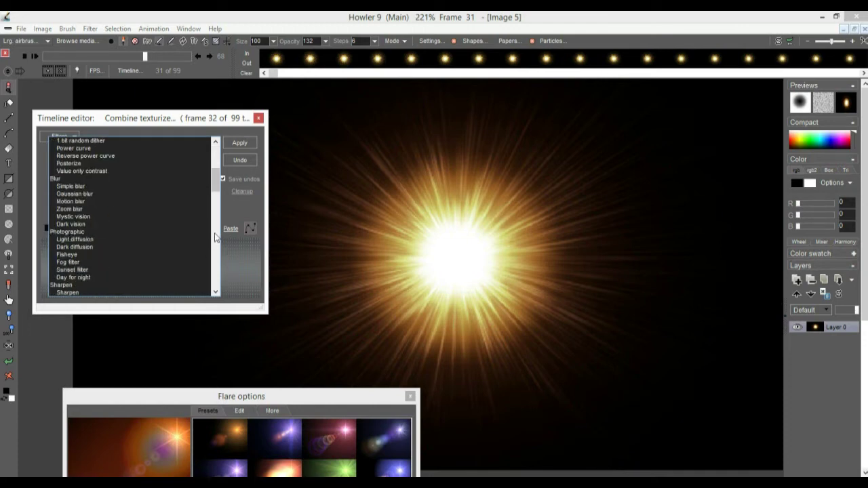
pyautogui.click(71, 216)
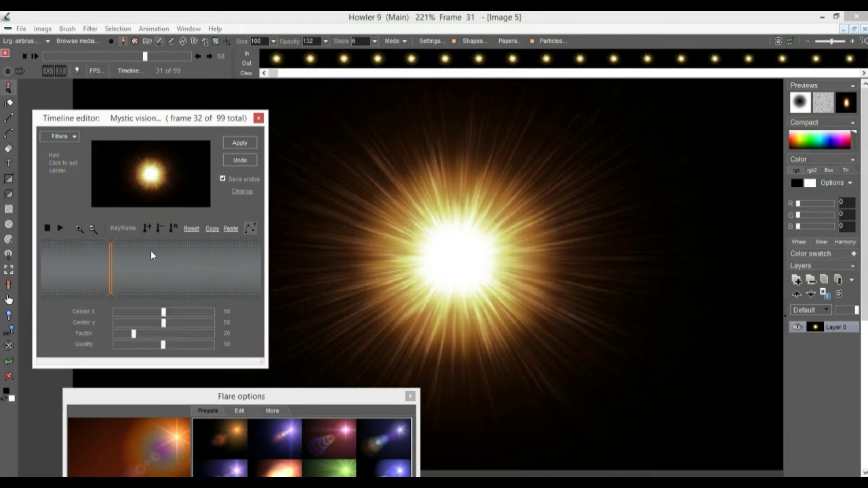
pyautogui.click(127, 272)
pyautogui.moveTo(133, 333)
pyautogui.mouseDown()
pyautogui.moveTo(206, 333)
pyautogui.moveTo(161, 333)
pyautogui.mouseUp()
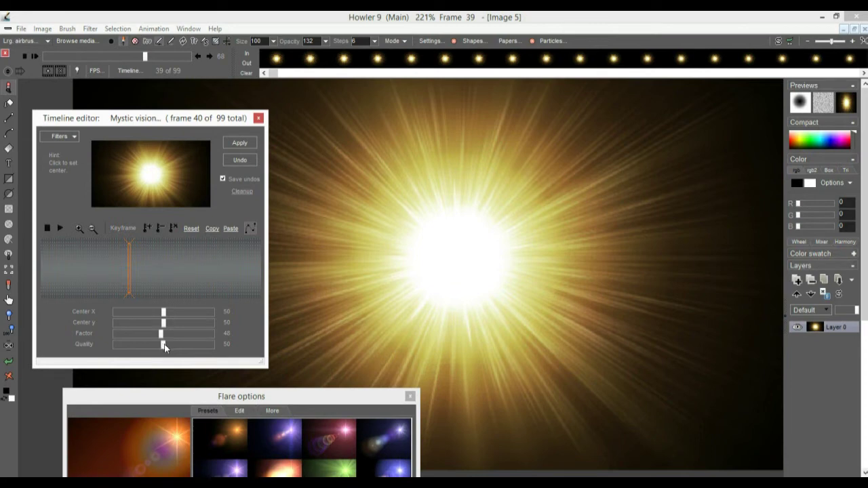
pyautogui.moveTo(155, 174)
pyautogui.mouseDown()
pyautogui.moveTo(110, 188)
pyautogui.moveTo(103, 167)
pyautogui.moveTo(149, 175)
pyautogui.mouseUp()
pyautogui.moveTo(163, 317); pyautogui.dragTo(165, 329)
pyautogui.moveTo(194, 345)
pyautogui.mouseDown()
pyautogui.moveTo(195, 335)
pyautogui.moveTo(131, 335)
pyautogui.mouseUp()
pyautogui.click(115, 261)
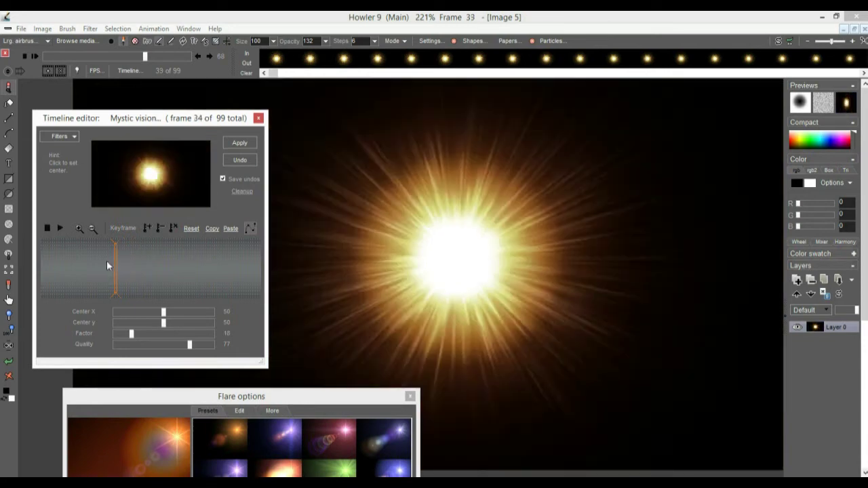
# Keyframe the Mystic vision Factor to rise from 18 at frame 21 to 83 at about frame 52.
pyautogui.click(86, 264)
pyautogui.moveTo(157, 332); pyautogui.dragTo(195, 335)
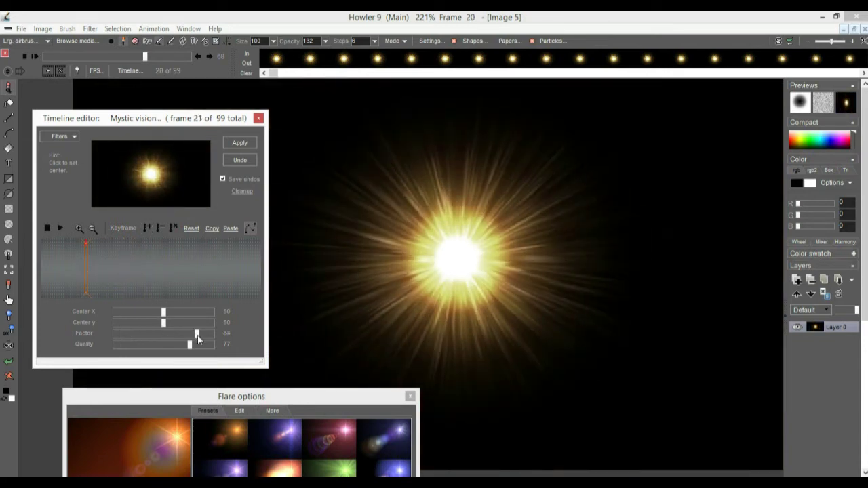
pyautogui.click(156, 264)
pyautogui.click(147, 228)
# Add Mystic vision keyframes with Factor 20 at frame 66 and Factor 98 at frame 78.
pyautogui.click(188, 265)
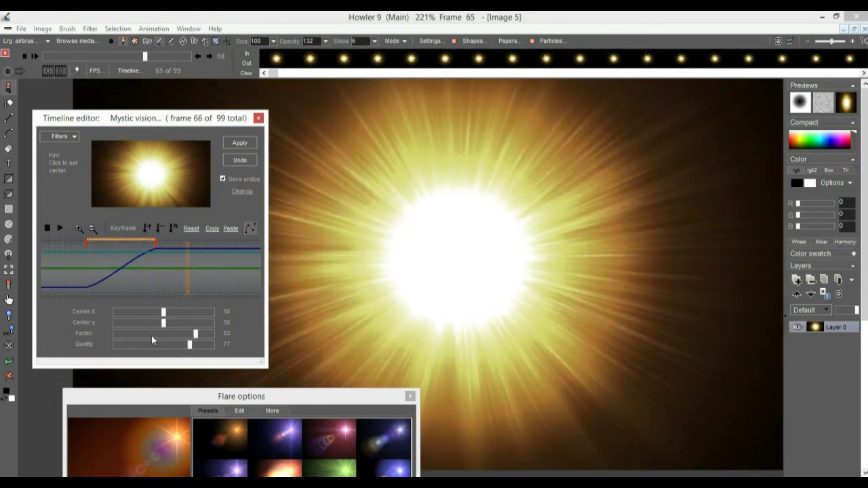
pyautogui.moveTo(155, 335); pyautogui.dragTo(135, 334)
pyautogui.click(149, 228)
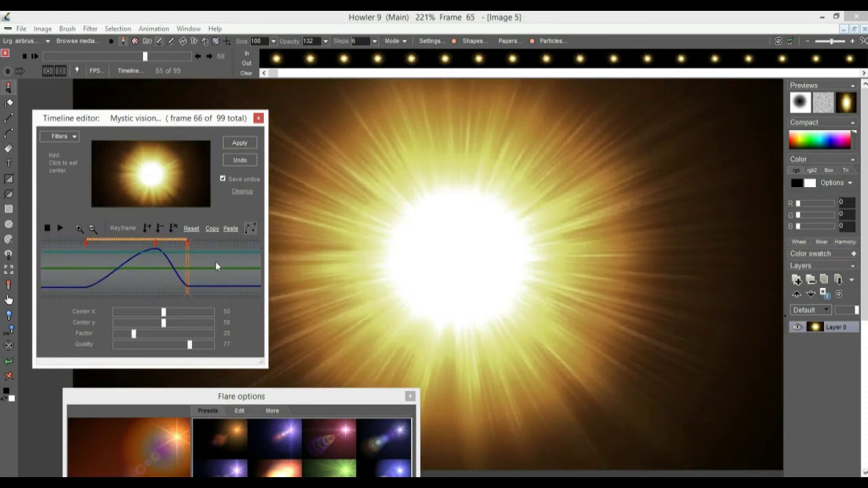
pyautogui.click(215, 263)
pyautogui.moveTo(199, 333); pyautogui.dragTo(212, 332)
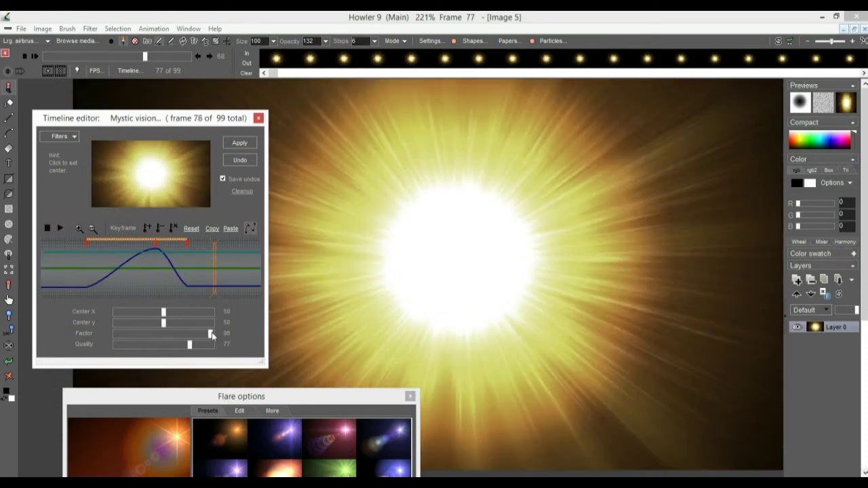
pyautogui.click(149, 224)
pyautogui.click(240, 285)
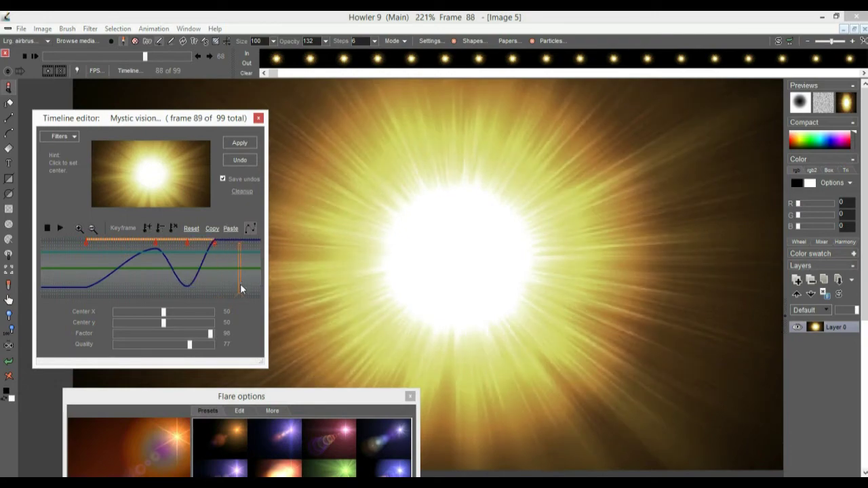
# Move the first three Mystic vision keyframes to frames 20, 27 and 58, apply the filter and play back the animation.
pyautogui.moveTo(148, 245)
pyautogui.mouseDown()
pyautogui.moveTo(125, 249)
pyautogui.moveTo(139, 246)
pyautogui.moveTo(150, 271)
pyautogui.moveTo(158, 247)
pyautogui.mouseUp()
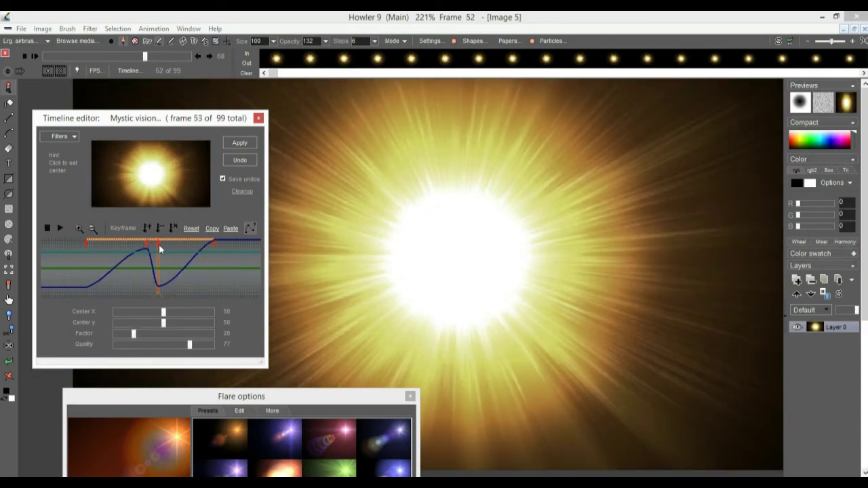
pyautogui.moveTo(147, 241); pyautogui.dragTo(100, 249)
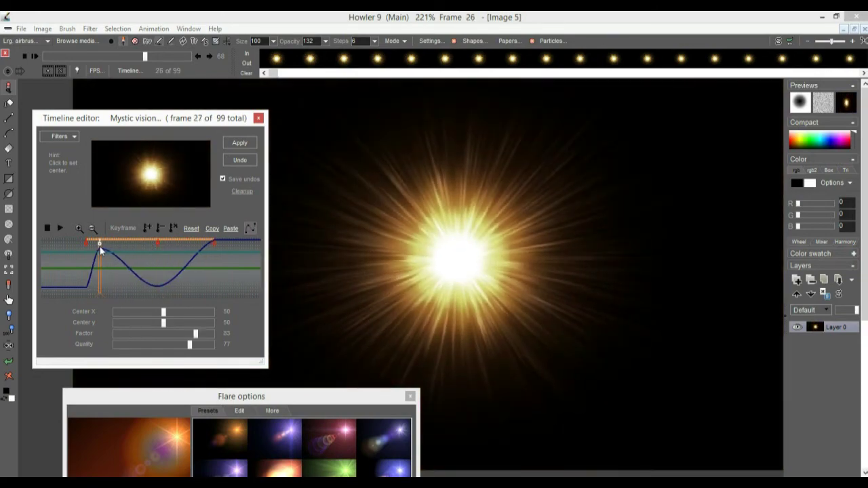
pyautogui.moveTo(158, 243)
pyautogui.mouseDown()
pyautogui.moveTo(119, 242)
pyautogui.moveTo(173, 244)
pyautogui.mouseUp()
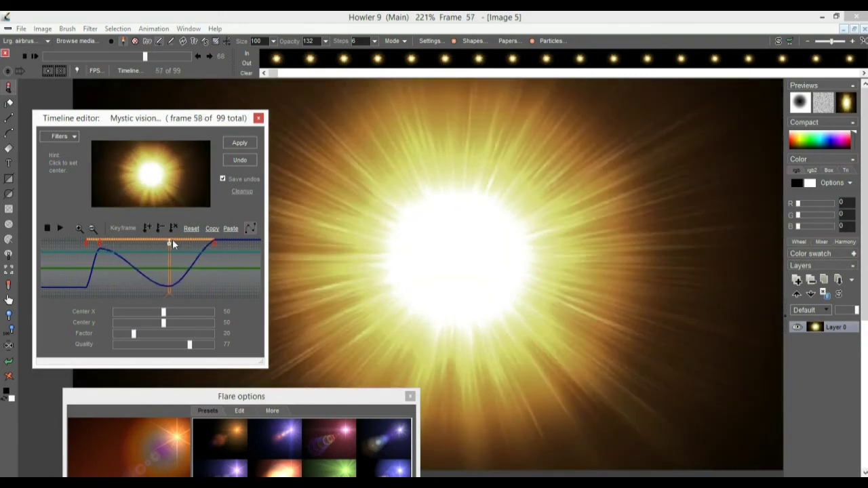
pyautogui.click(87, 242)
pyautogui.click(233, 146)
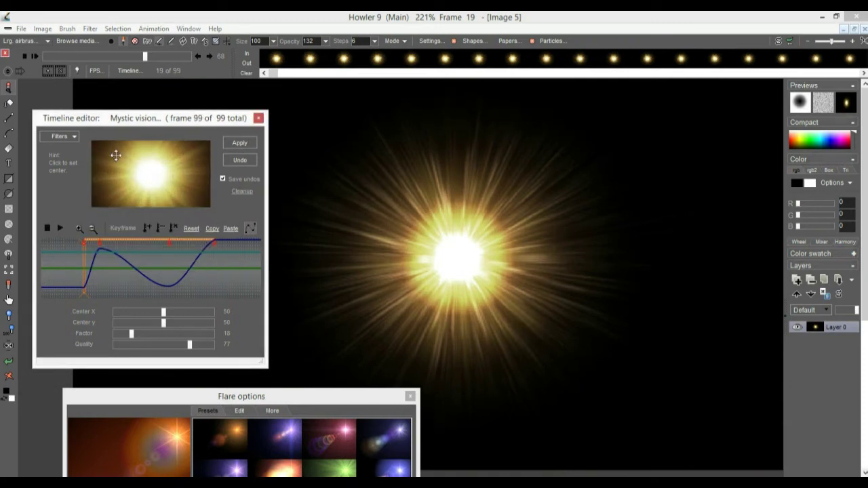
pyautogui.click(59, 228)
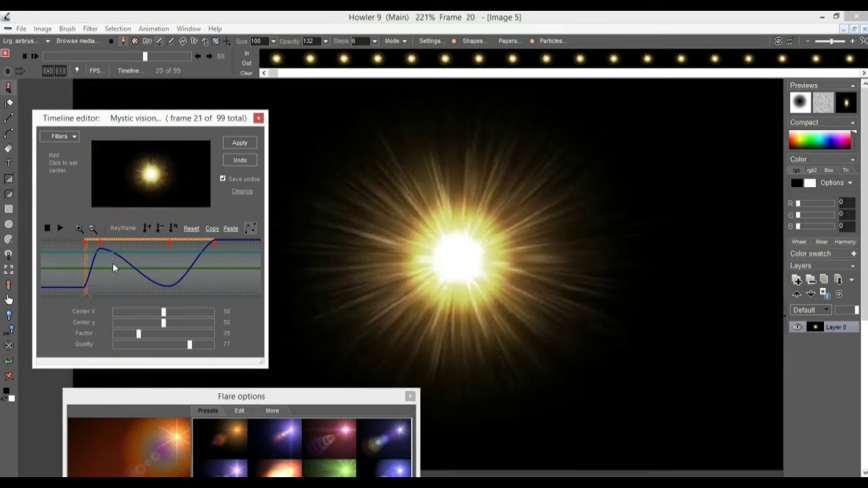
pyautogui.click(105, 265)
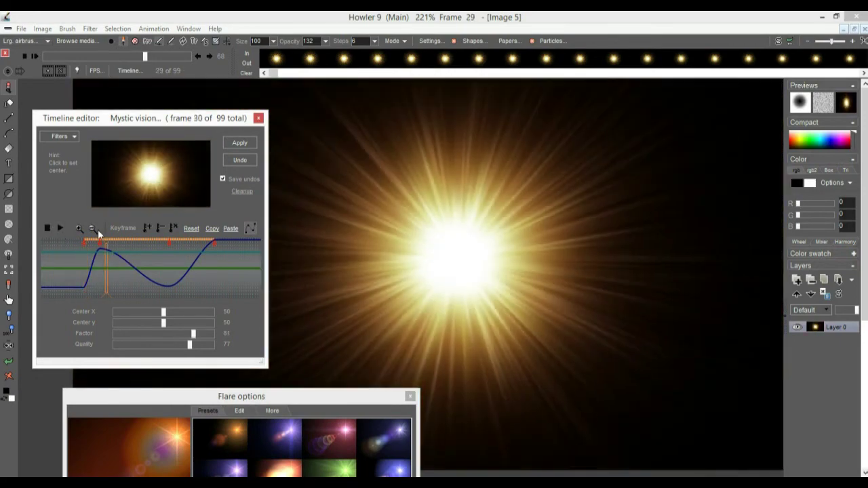
# Switch the timeline filter to Gaussian blur, set the blur to 8 and Dissolve to 153, and apply it.
pyautogui.click(60, 136)
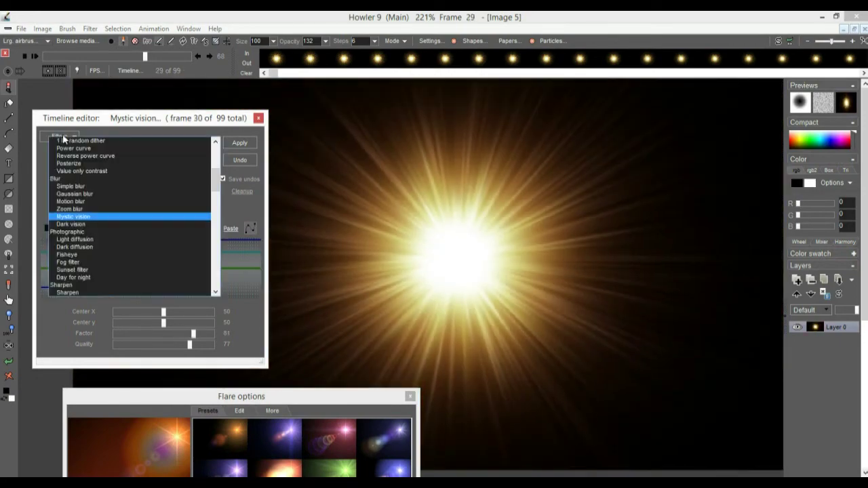
pyautogui.click(74, 194)
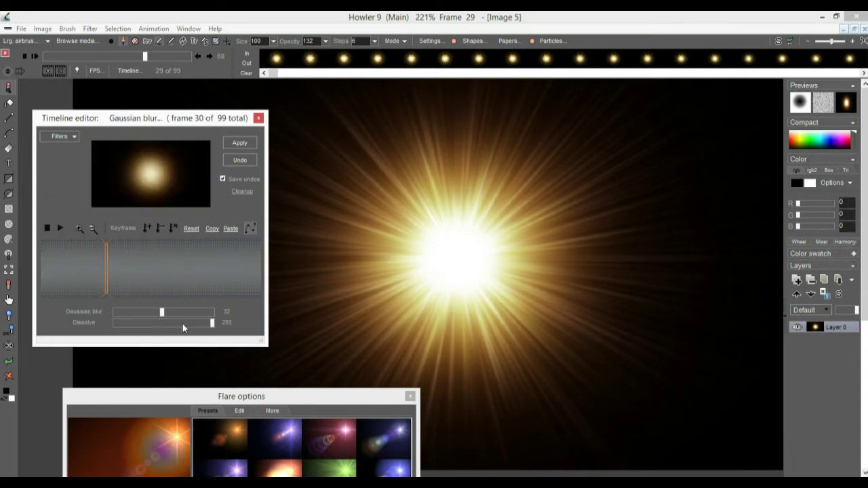
pyautogui.moveTo(208, 323); pyautogui.dragTo(125, 313)
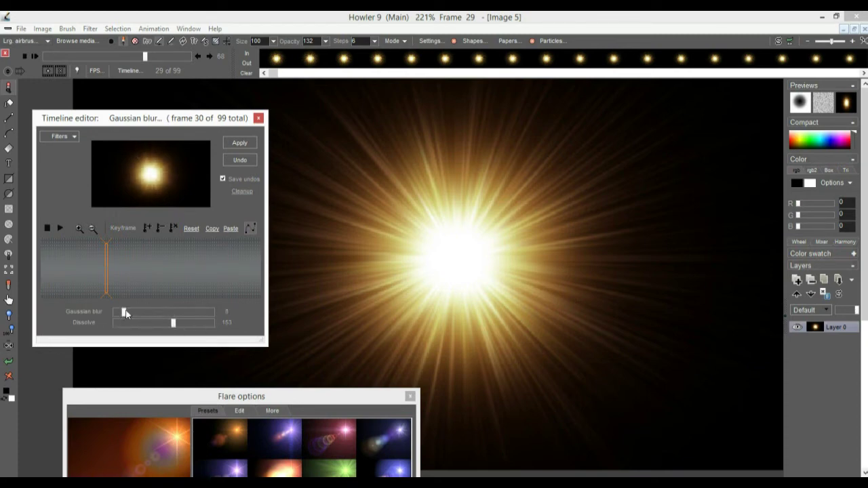
pyautogui.click(239, 144)
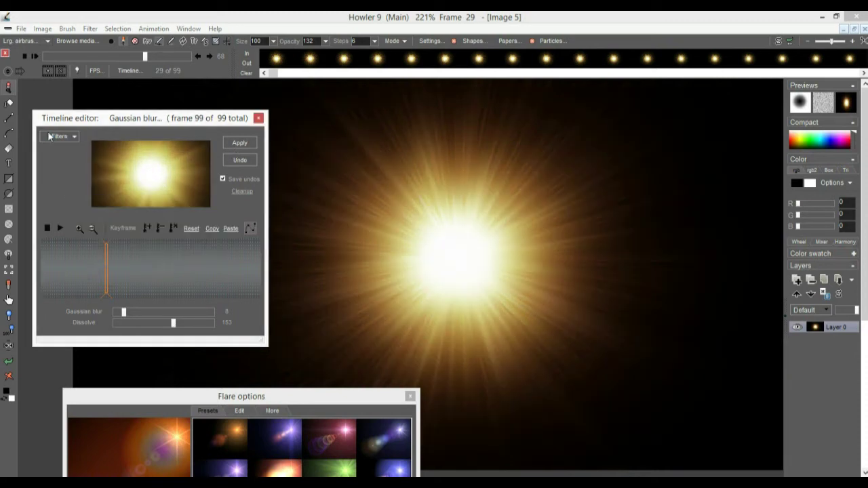
# Apply a Value adjustment timeline filter with Value 105, Brightness 90, Contrast 136 and Gamma 119 to the animation.
pyautogui.click(69, 137)
pyautogui.scroll(5, 122, 203)
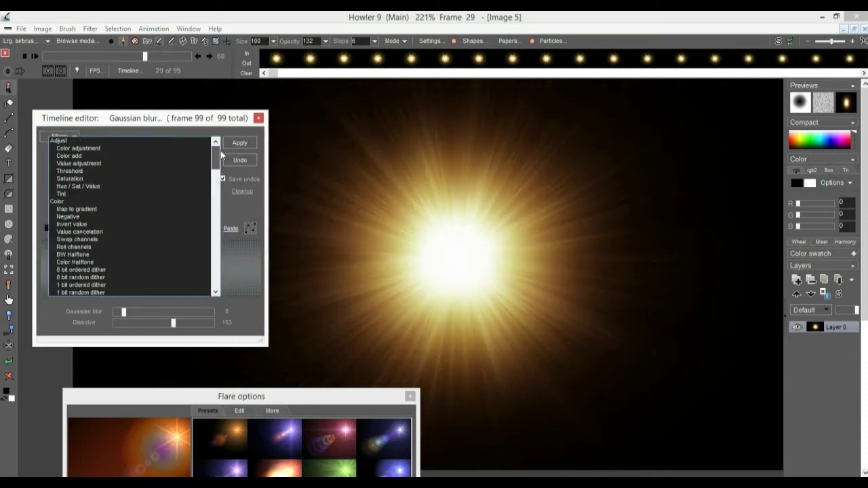
pyautogui.click(72, 164)
pyautogui.moveTo(118, 278)
pyautogui.mouseDown()
pyautogui.moveTo(160, 273)
pyautogui.moveTo(104, 268)
pyautogui.moveTo(135, 278)
pyautogui.mouseUp()
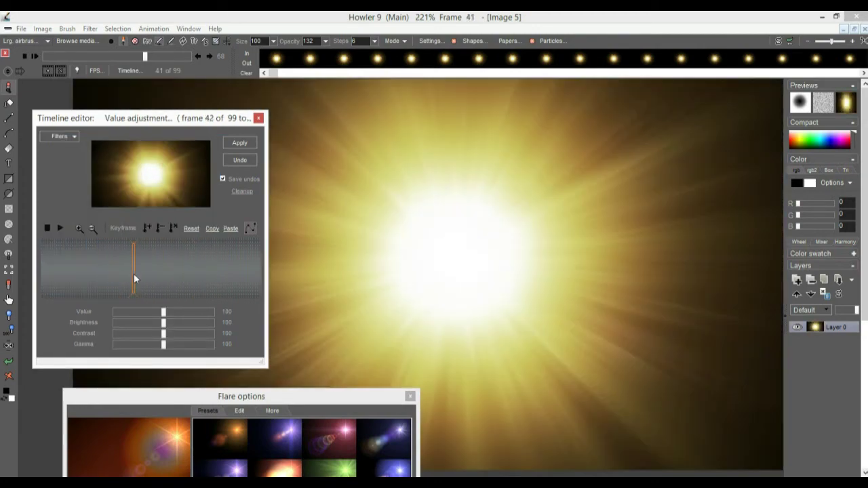
pyautogui.moveTo(181, 345)
pyautogui.mouseDown()
pyautogui.moveTo(201, 346)
pyautogui.moveTo(181, 350)
pyautogui.moveTo(194, 333)
pyautogui.moveTo(158, 344)
pyautogui.moveTo(173, 344)
pyautogui.mouseUp()
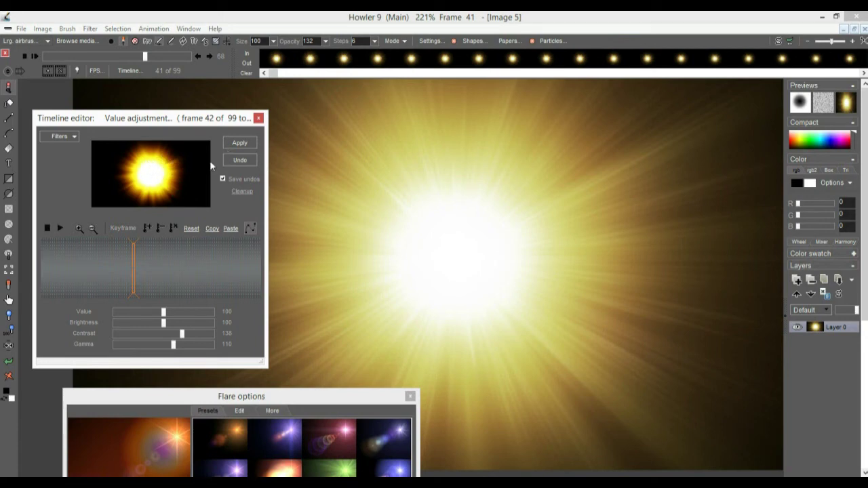
pyautogui.moveTo(164, 313)
pyautogui.mouseDown()
pyautogui.moveTo(180, 313)
pyautogui.moveTo(167, 313)
pyautogui.moveTo(160, 326)
pyautogui.mouseUp()
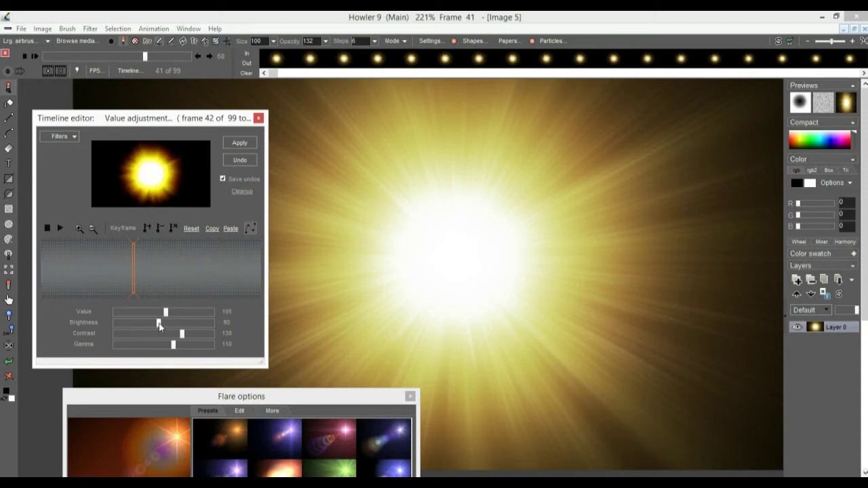
pyautogui.moveTo(92, 270); pyautogui.dragTo(122, 269)
pyautogui.click(242, 144)
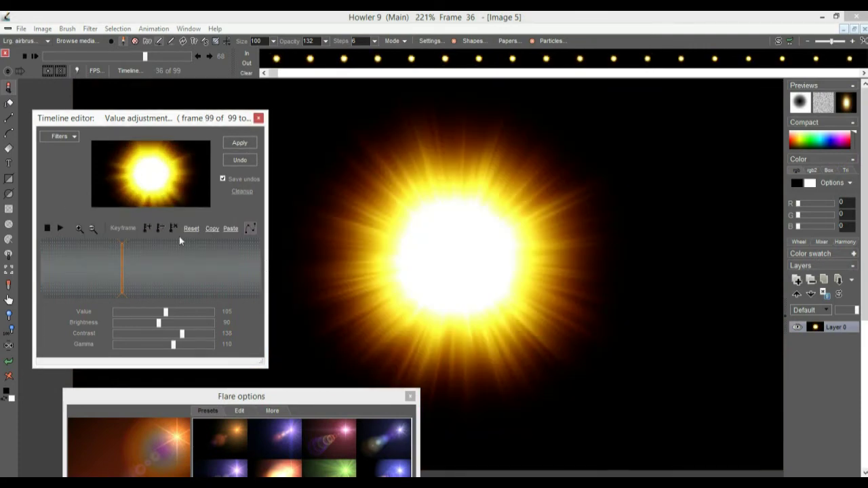
# Review the adjusted frames, close the timeline editor, play back the animation and stop at frame 25.
pyautogui.moveTo(99, 267); pyautogui.dragTo(154, 273)
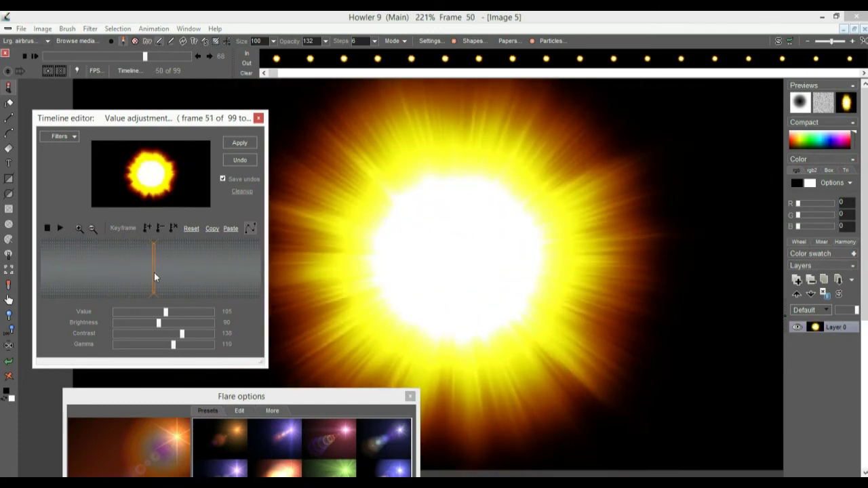
pyautogui.click(59, 137)
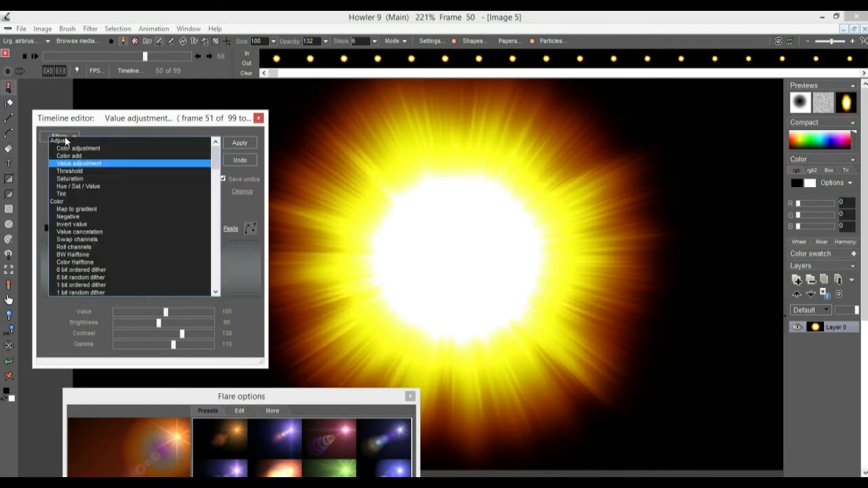
pyautogui.moveTo(217, 173)
pyautogui.mouseDown()
pyautogui.moveTo(214, 282)
pyautogui.moveTo(221, 174)
pyautogui.mouseUp()
pyautogui.click(251, 135)
pyautogui.click(258, 118)
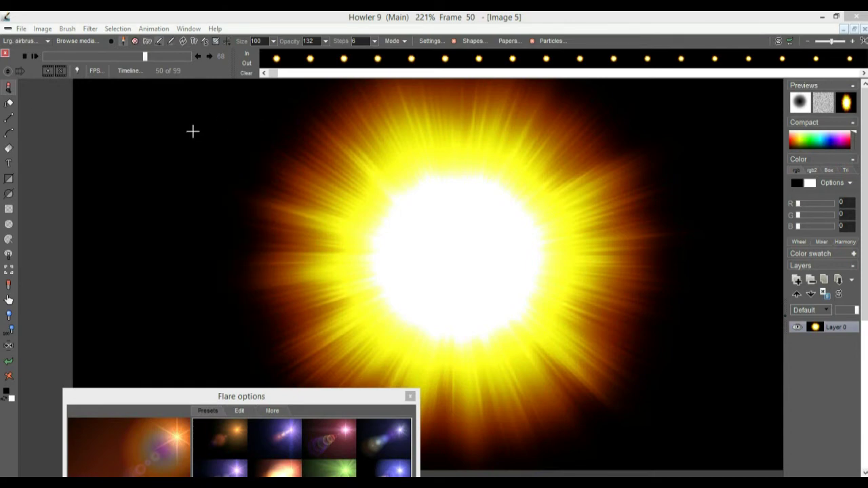
pyautogui.click(65, 55)
pyautogui.click(34, 57)
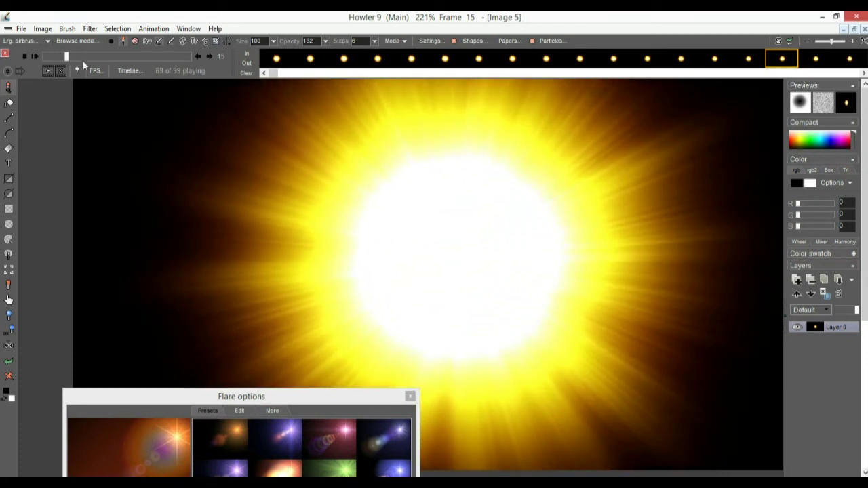
pyautogui.click(76, 57)
pyautogui.moveTo(76, 57); pyautogui.dragTo(81, 57)
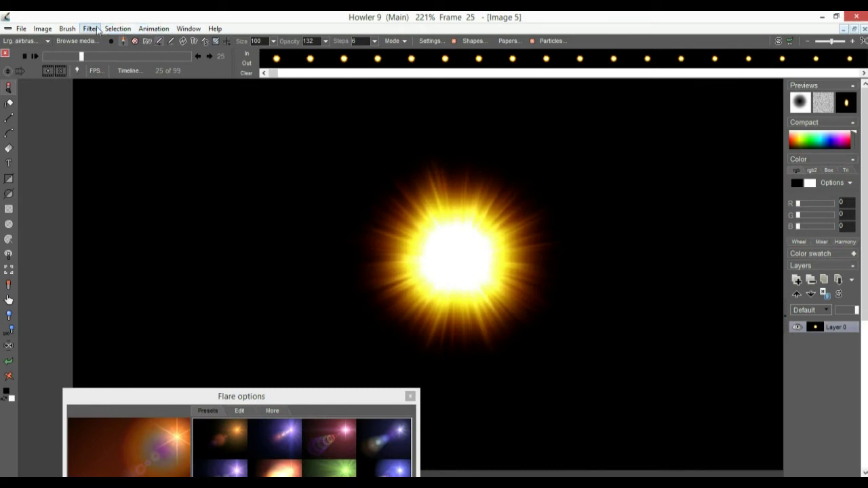
pyautogui.click(90, 29)
pyautogui.moveTo(129, 212)
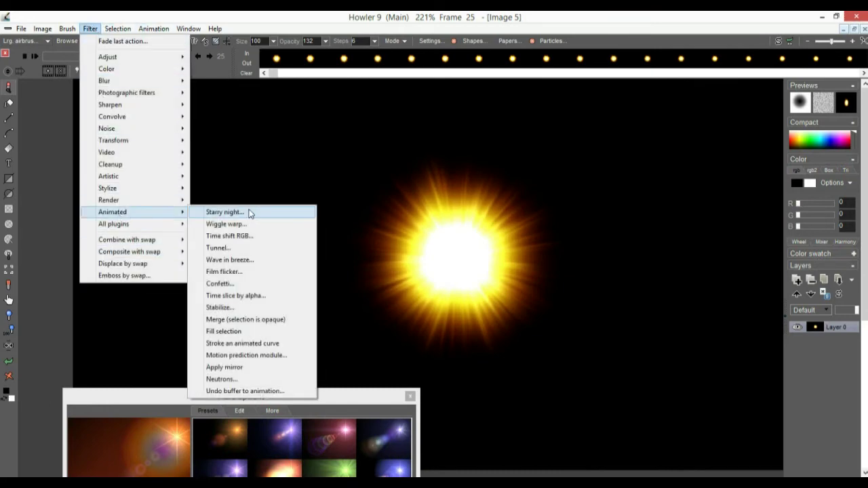
pyautogui.click(236, 73)
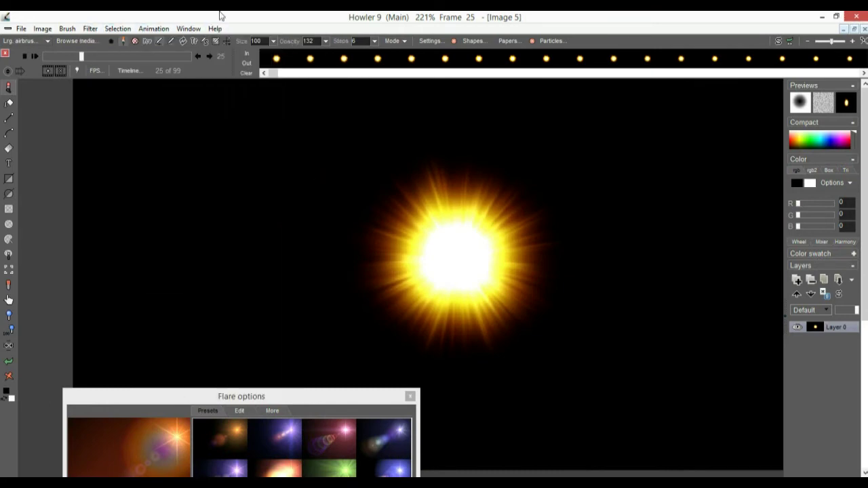
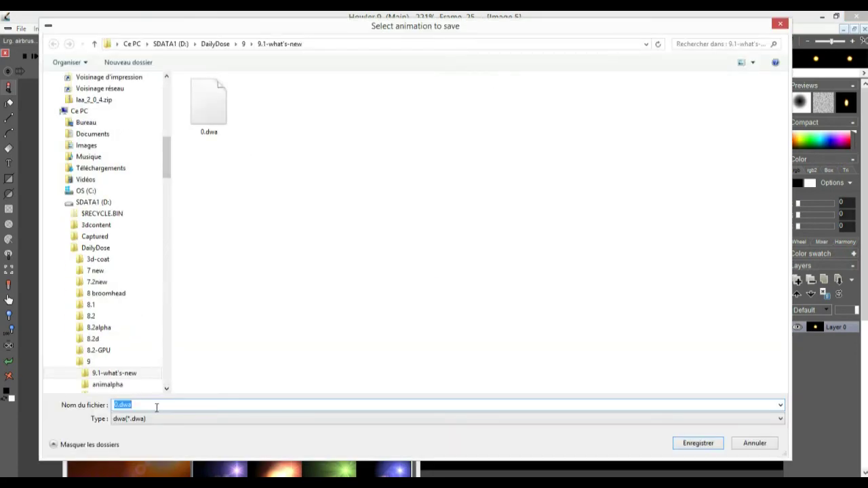
# Save the animation as 1.dwa in the 9.1-what's-new folder.
pyautogui.write('1')
pyautogui.click(699, 445)
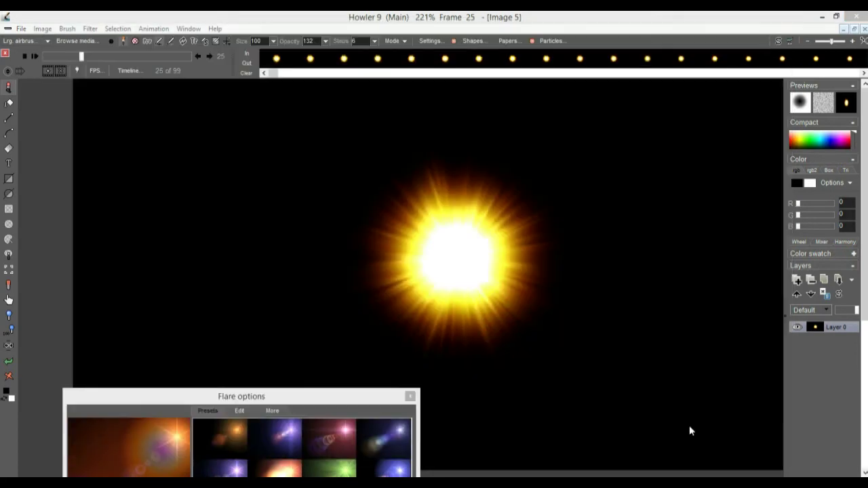
pyautogui.click(434, 307)
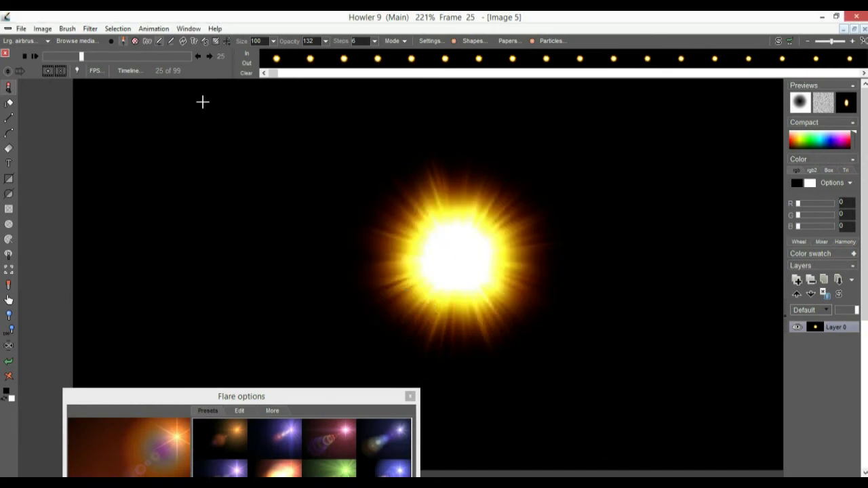
# Load 1.dwa as the animated swap image.
pyautogui.click(154, 28)
pyautogui.moveTo(184, 291)
pyautogui.click(255, 304)
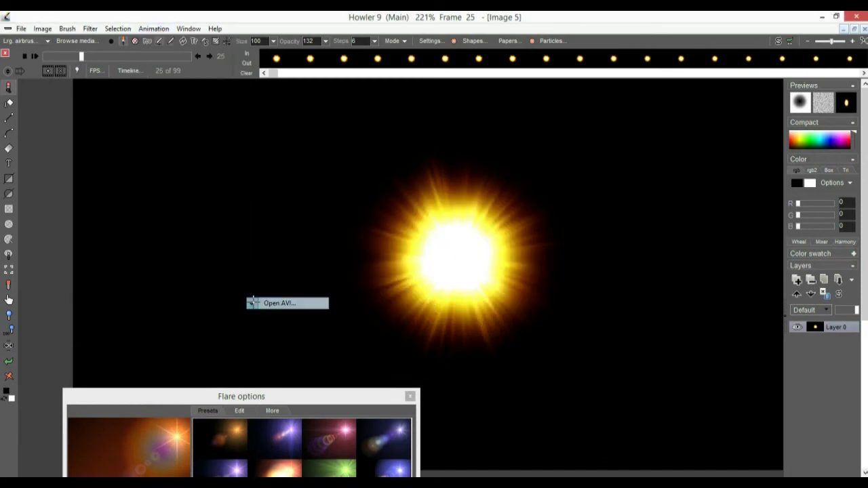
pyautogui.click(153, 28)
pyautogui.moveTo(181, 291)
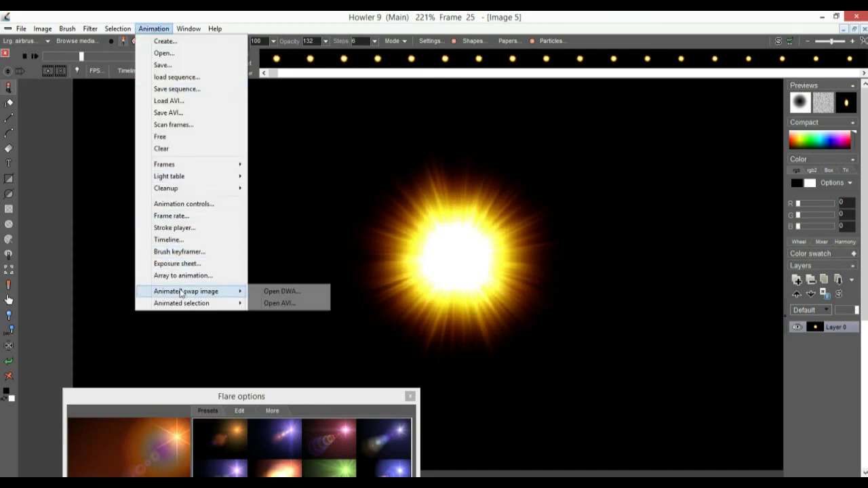
pyautogui.click(292, 292)
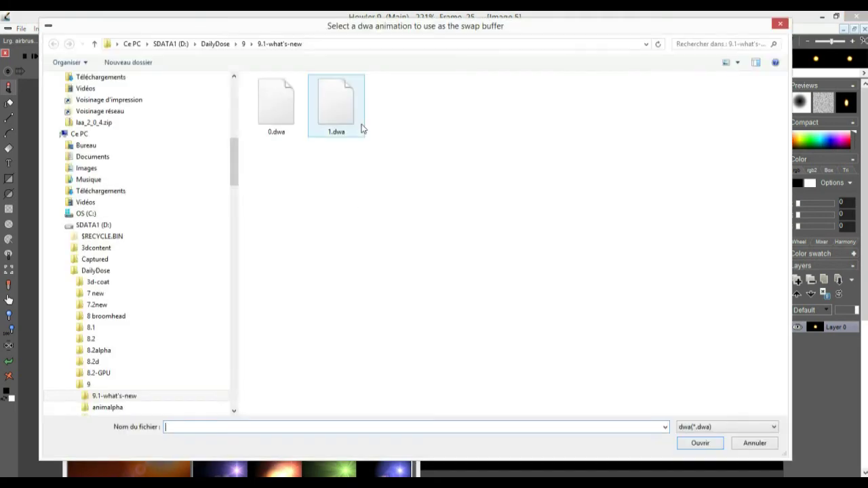
pyautogui.click(345, 105)
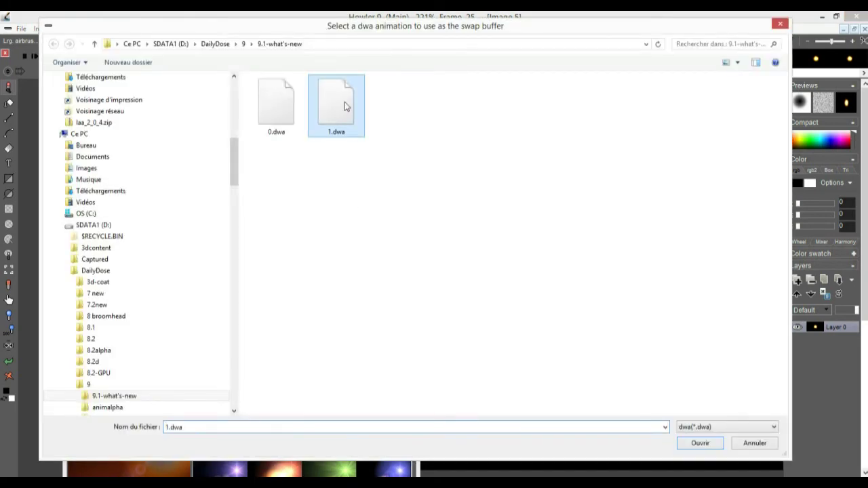
pyautogui.click(699, 443)
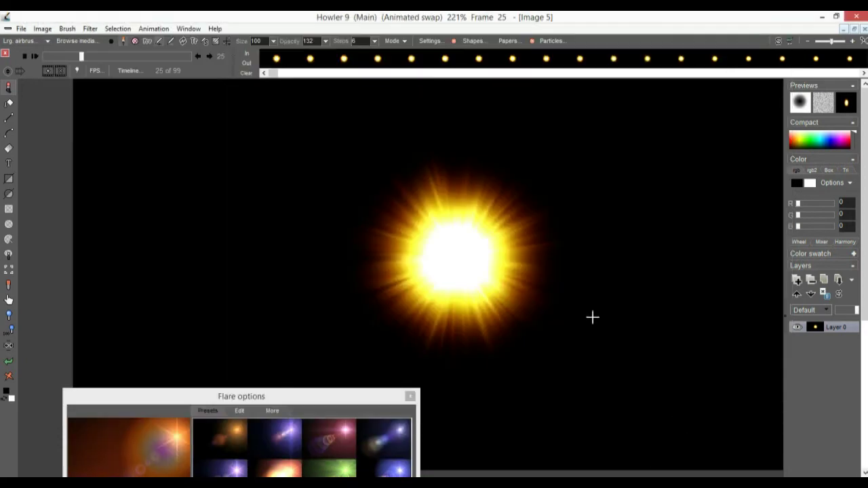
# Load the flux.avi animation from the 9.1-what's-new folder.
pyautogui.click(149, 31)
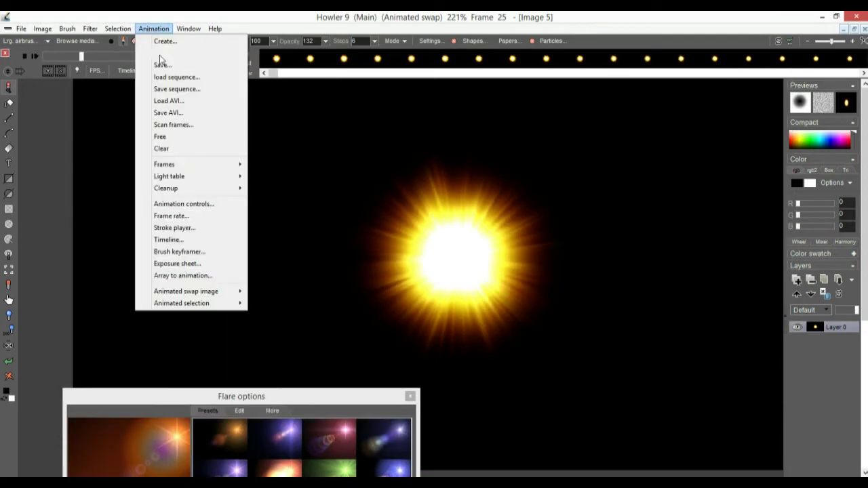
pyautogui.click(175, 102)
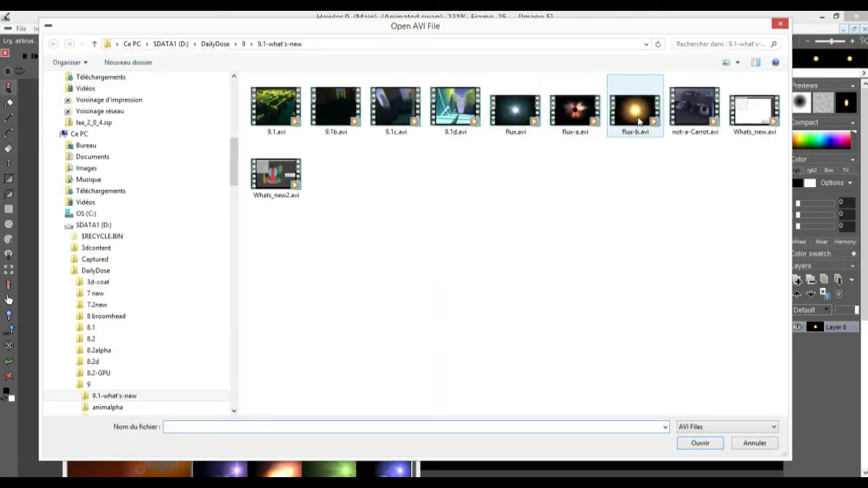
pyautogui.click(516, 111)
pyautogui.click(689, 444)
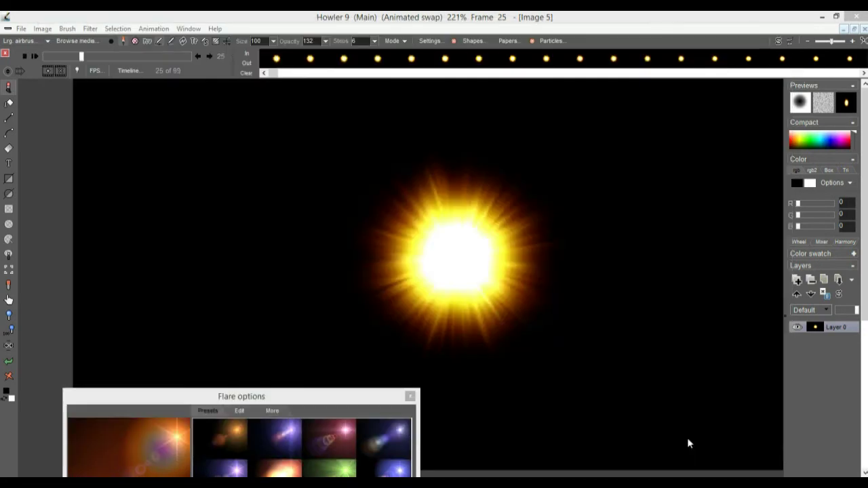
pyautogui.click(335, 321)
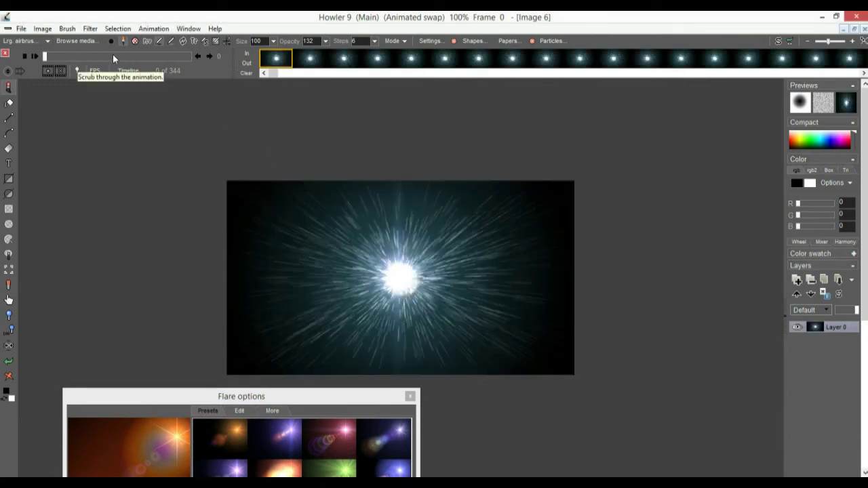
# Mark the surplus part of the flux animation with edit points, ending at the last frame, 343.
pyautogui.moveTo(110, 56); pyautogui.dragTo(86, 57)
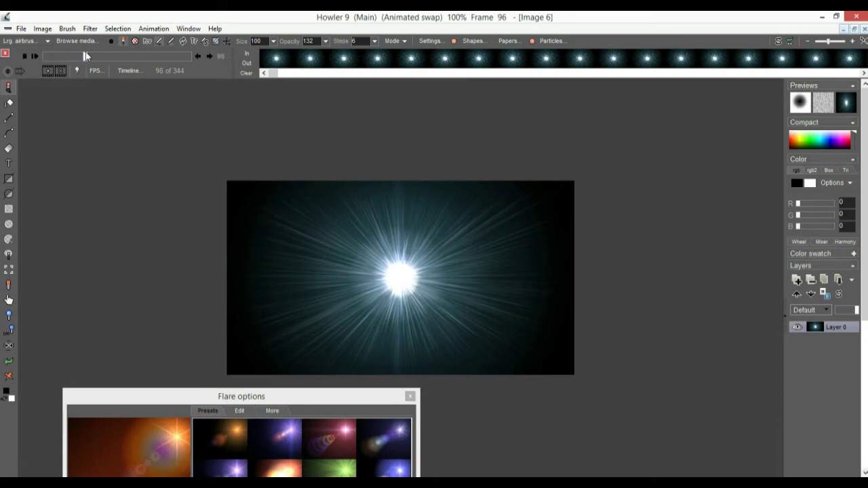
pyautogui.click(210, 56)
pyautogui.click(248, 62)
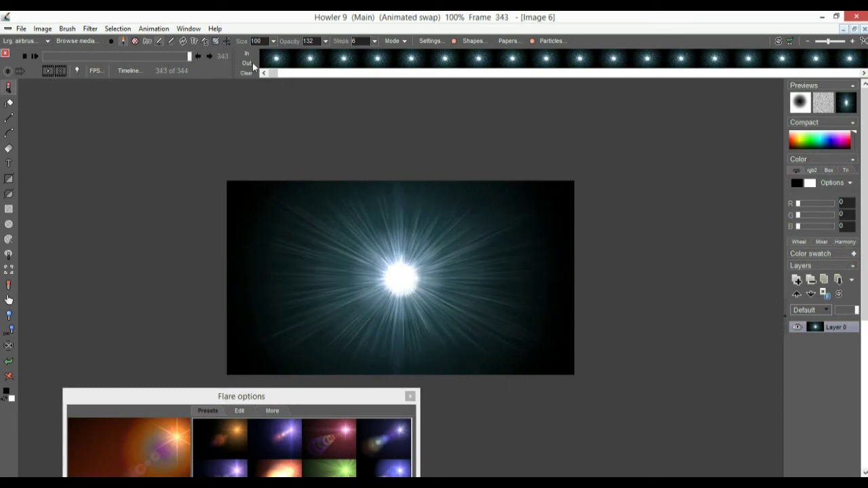
pyautogui.moveTo(194, 56); pyautogui.dragTo(116, 56)
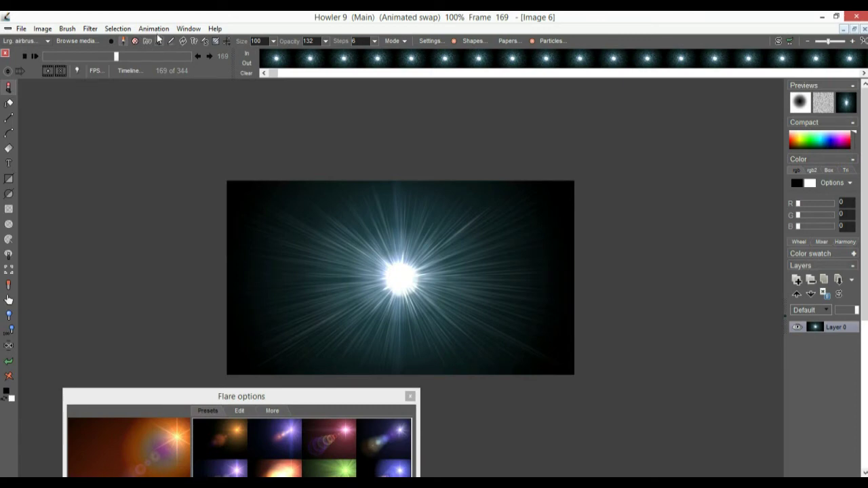
pyautogui.click(155, 28)
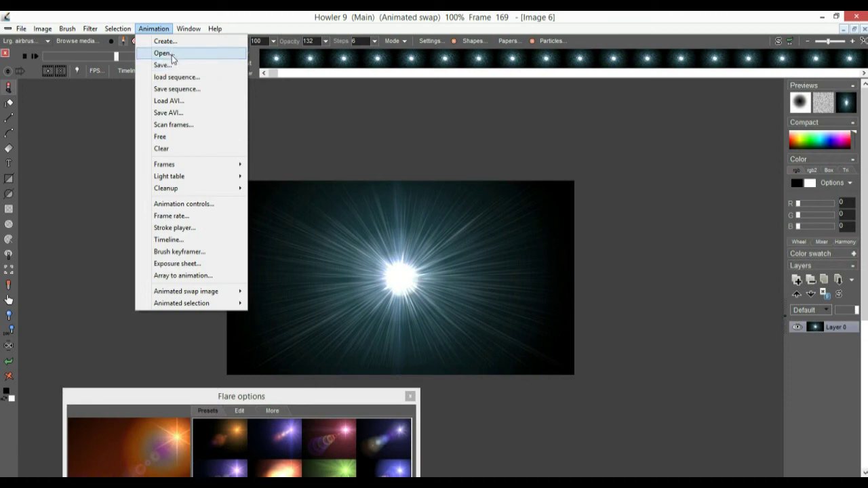
pyautogui.click(163, 19)
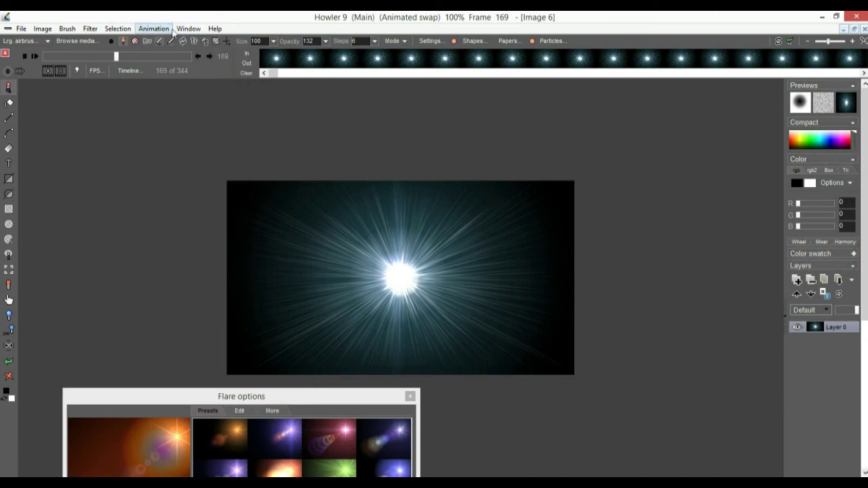
pyautogui.click(202, 57)
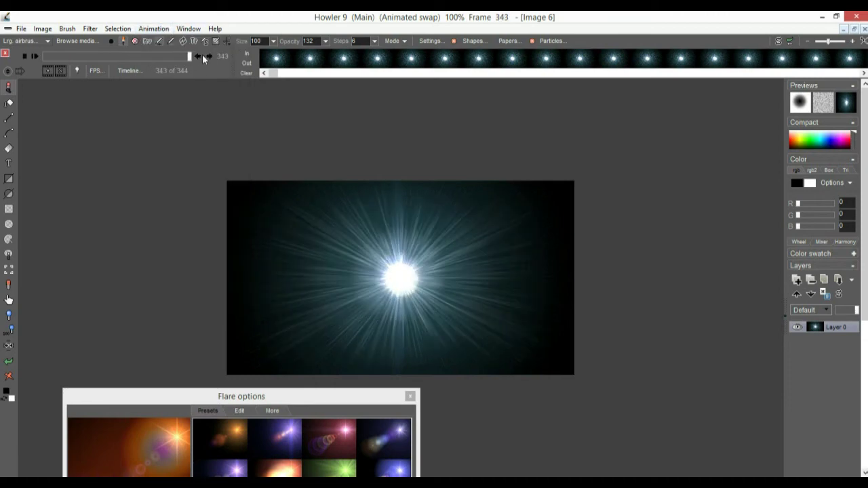
# Delete the surplus frame blocks to trim the flux animation to 99 frames, and return to frame 0.
pyautogui.rightClick(292, 59)
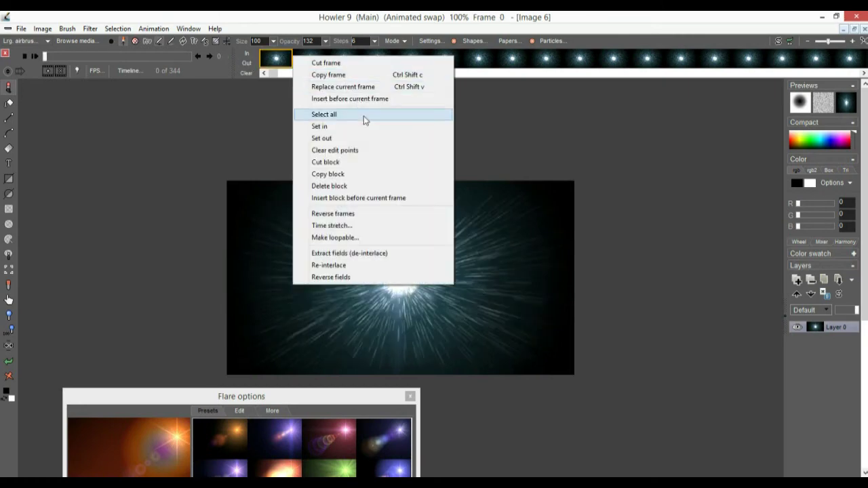
pyautogui.click(329, 186)
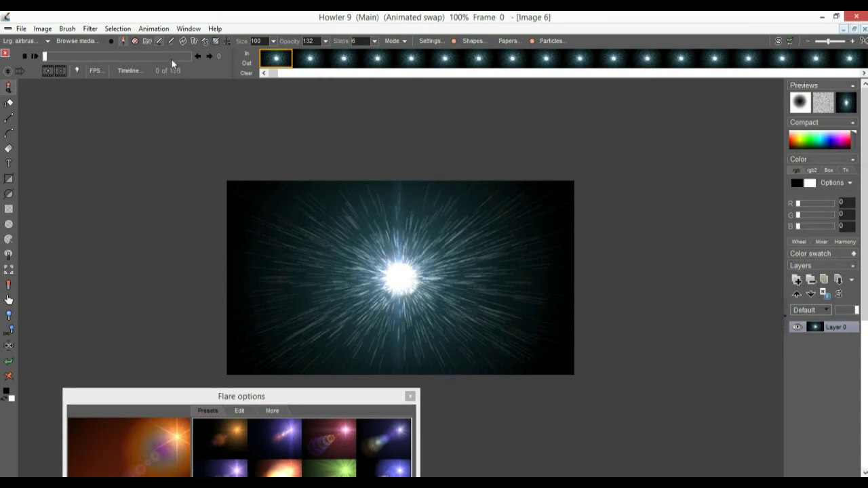
pyautogui.moveTo(123, 59); pyautogui.dragTo(18, 48)
# Turn on swap mixing with the animated swap and scrub to frame 34 to check the mix.
pyautogui.click(844, 103)
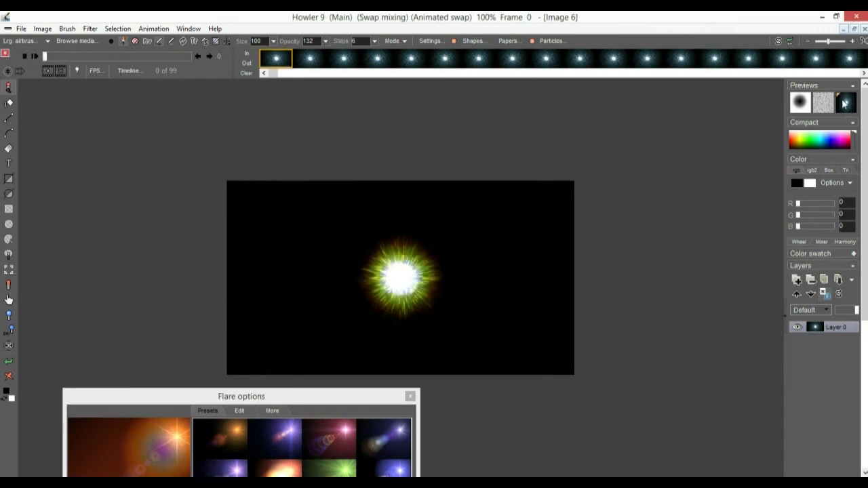
pyautogui.click(846, 105)
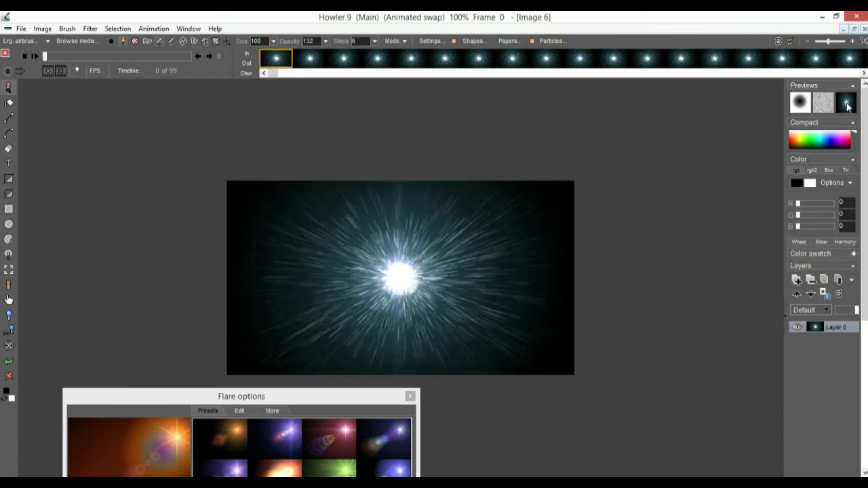
pyautogui.click(847, 106)
pyautogui.moveTo(65, 57); pyautogui.dragTo(97, 57)
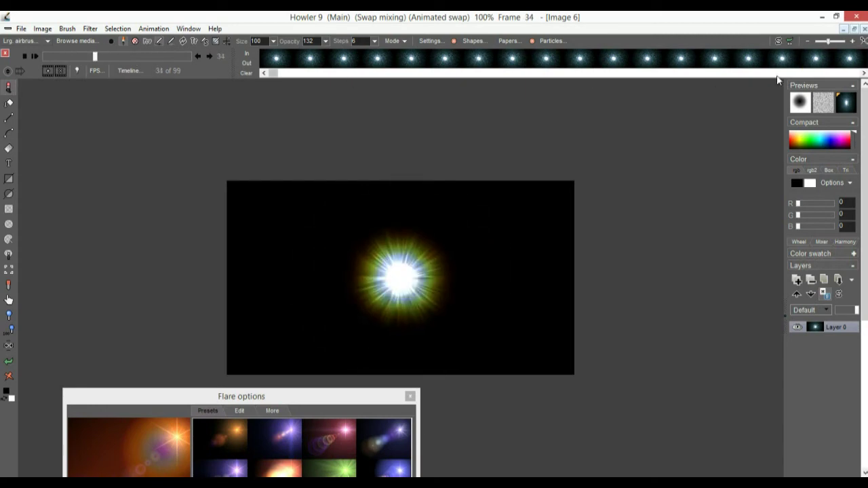
# Turn off swap mixing to see the main animation alone, and close the Flare options.
pyautogui.click(846, 103)
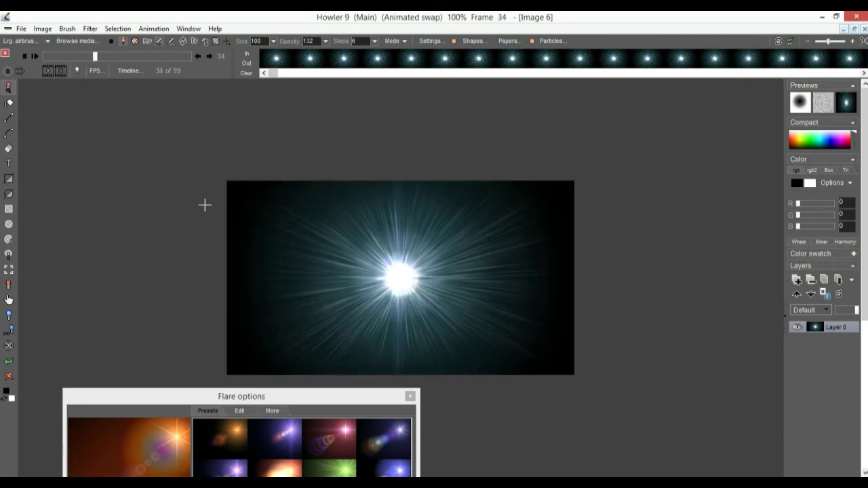
pyautogui.scroll(3, 264, 184)
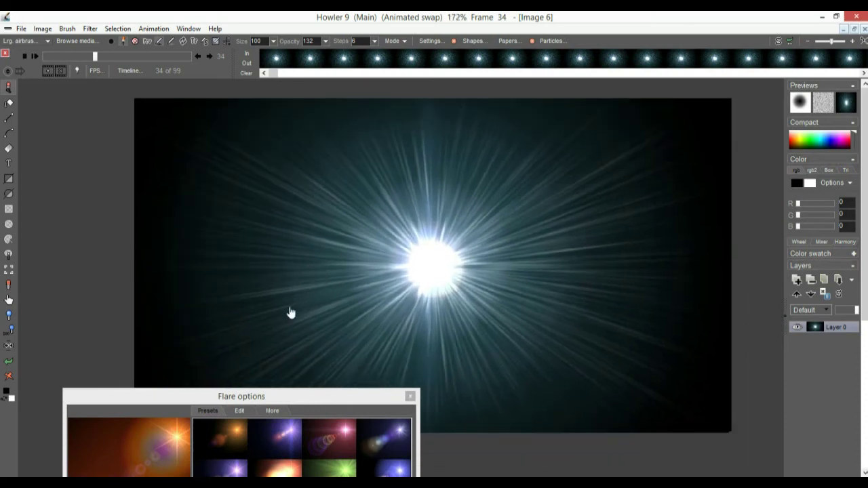
pyautogui.moveTo(342, 409); pyautogui.dragTo(306, 276)
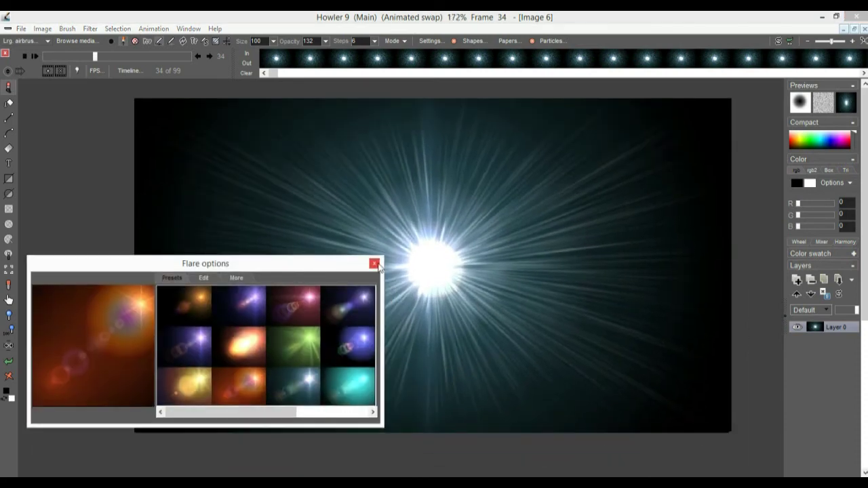
pyautogui.click(374, 264)
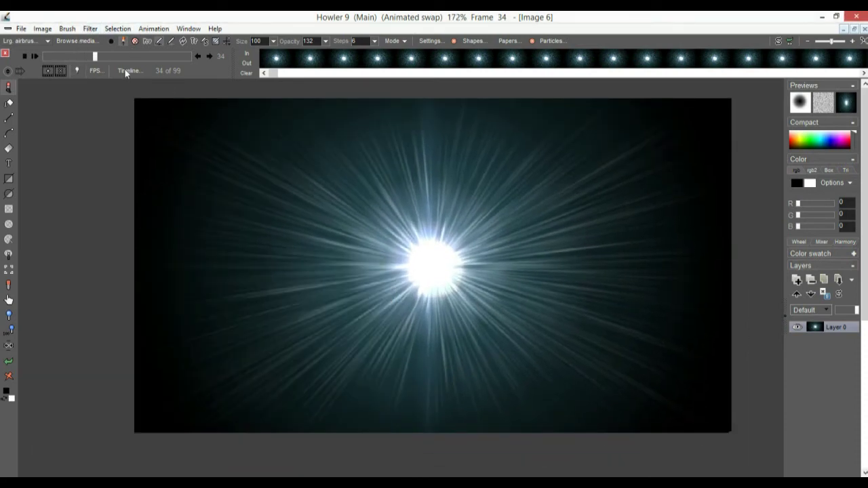
# Open the timeline editor beside the starburst and choose the Combine divide filter to preview the swap combination.
pyautogui.click(125, 72)
pyautogui.moveTo(187, 88); pyautogui.dragTo(103, 127)
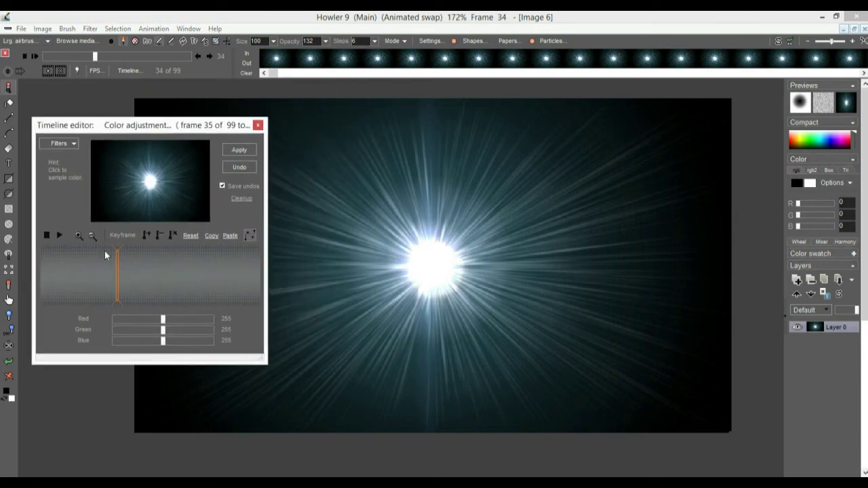
pyautogui.click(61, 143)
pyautogui.moveTo(214, 163); pyautogui.dragTo(224, 255)
pyautogui.click(87, 194)
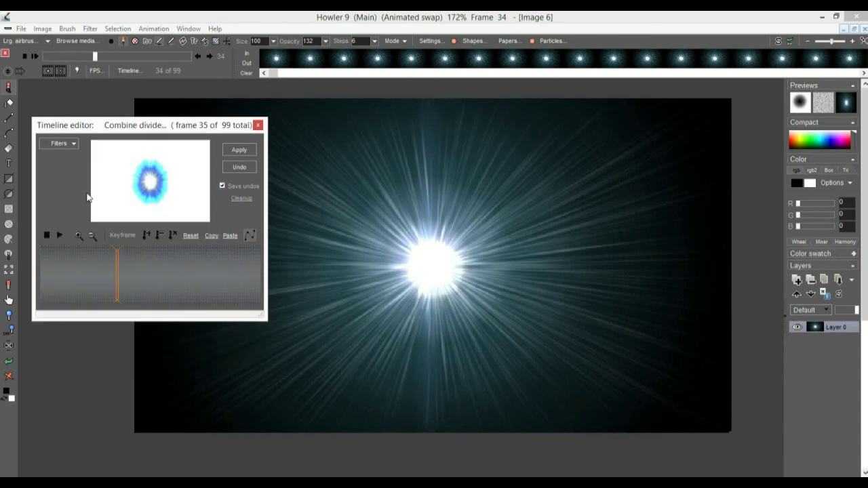
# Preview the Combine subtract filter up to frame 40 and the Combine multiply filter back to frame 24.
pyautogui.click(67, 144)
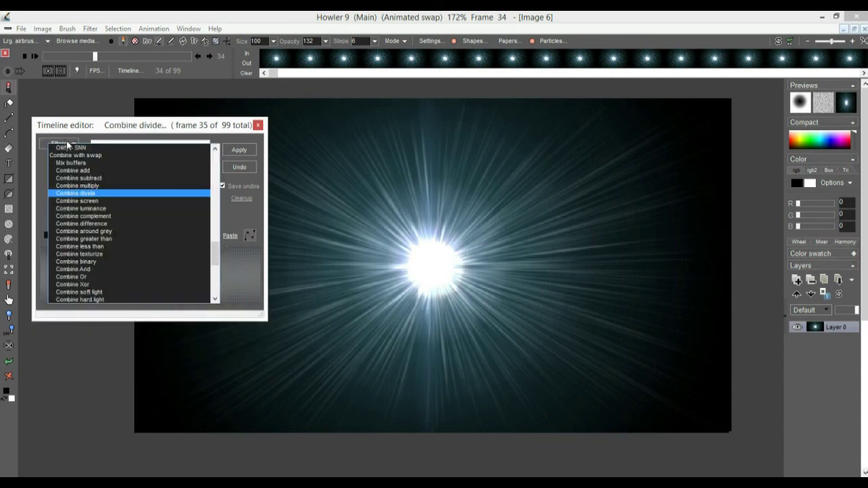
pyautogui.click(78, 178)
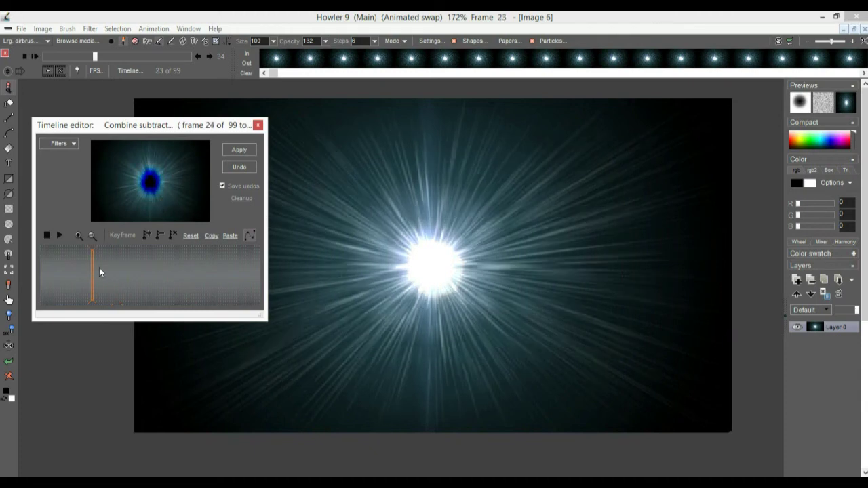
pyautogui.moveTo(151, 266)
pyautogui.mouseDown()
pyautogui.moveTo(204, 265)
pyautogui.moveTo(70, 263)
pyautogui.moveTo(157, 262)
pyautogui.moveTo(103, 257)
pyautogui.moveTo(130, 245)
pyautogui.mouseUp()
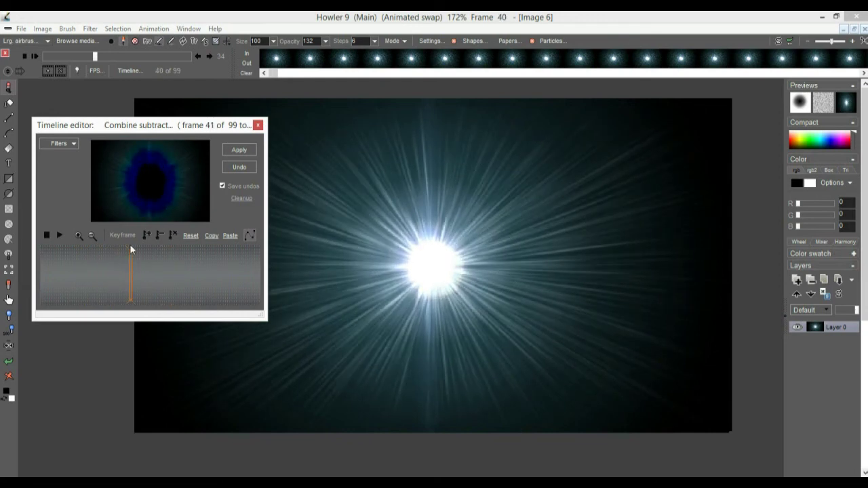
pyautogui.click(72, 145)
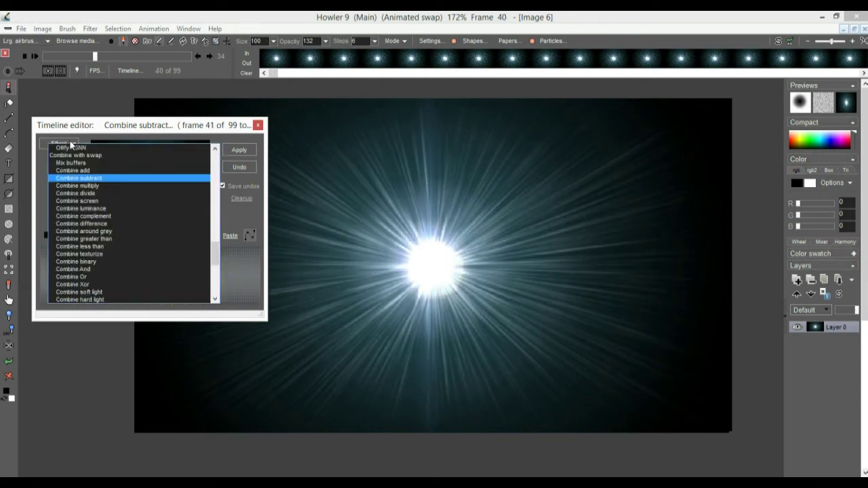
pyautogui.click(93, 185)
pyautogui.moveTo(137, 274)
pyautogui.mouseDown()
pyautogui.moveTo(201, 278)
pyautogui.moveTo(94, 271)
pyautogui.mouseUp()
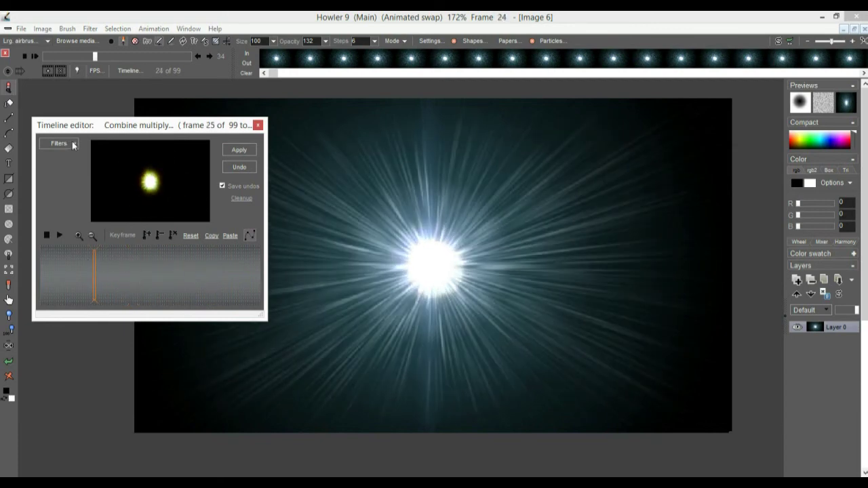
# Apply the Combine luminance filter to the whole animation after previewing it at frame 38, and play the result.
pyautogui.click(74, 146)
pyautogui.click(94, 209)
pyautogui.moveTo(113, 272)
pyautogui.mouseDown()
pyautogui.moveTo(121, 283)
pyautogui.moveTo(209, 288)
pyautogui.moveTo(43, 282)
pyautogui.moveTo(125, 281)
pyautogui.mouseUp()
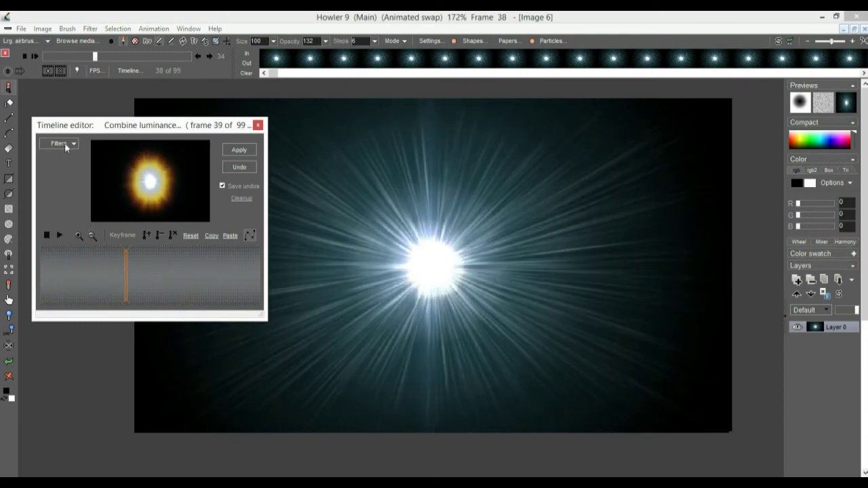
pyautogui.click(248, 150)
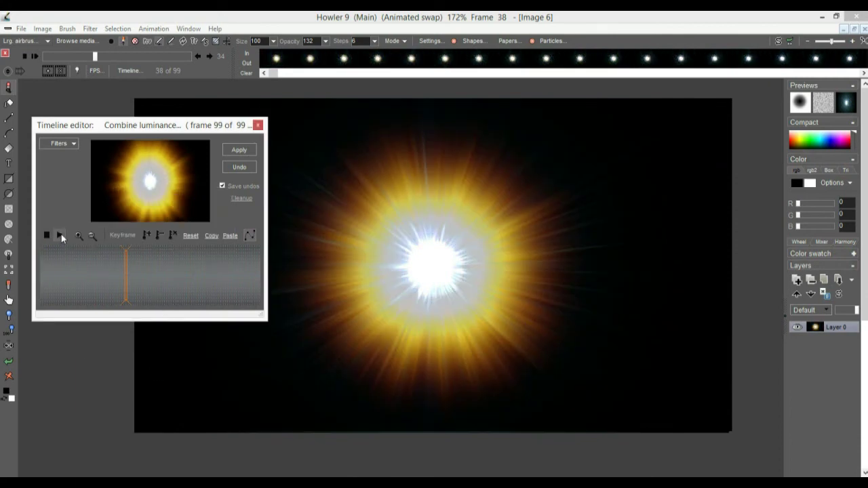
pyautogui.click(60, 235)
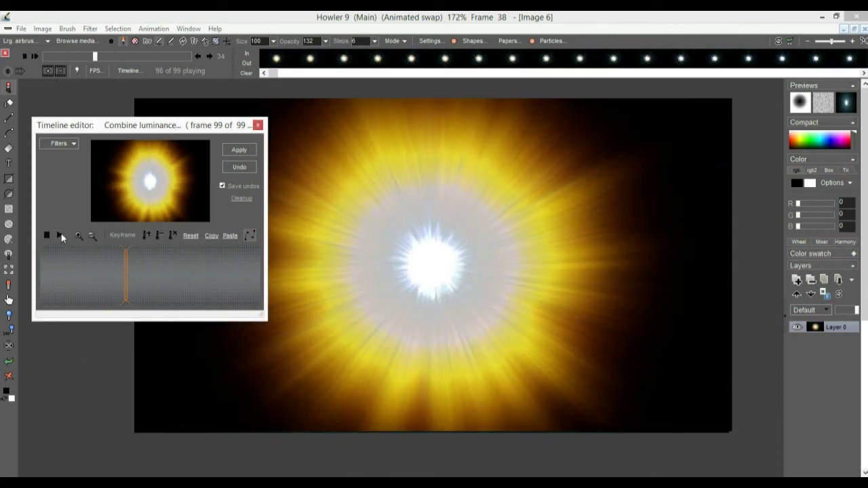
# Go to frame 50 and preview the Combine difference, Combine around grey and Combine greater than filters.
pyautogui.click(139, 281)
pyautogui.click(153, 281)
pyautogui.click(64, 144)
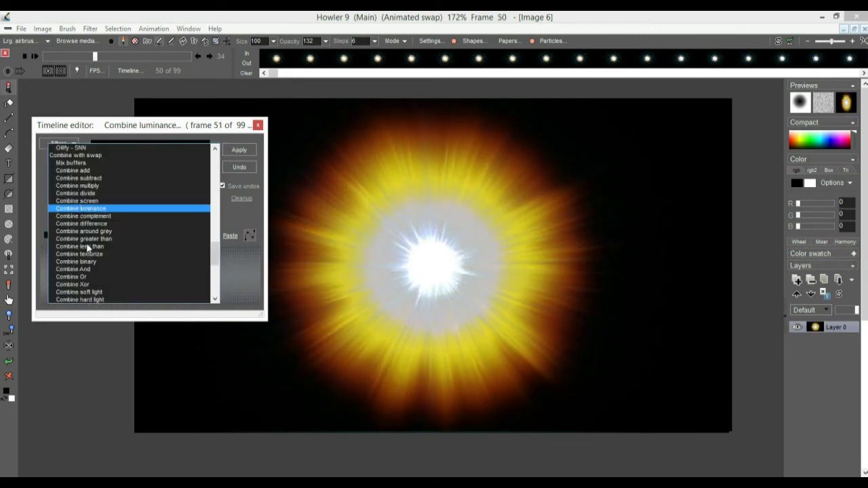
pyautogui.click(87, 225)
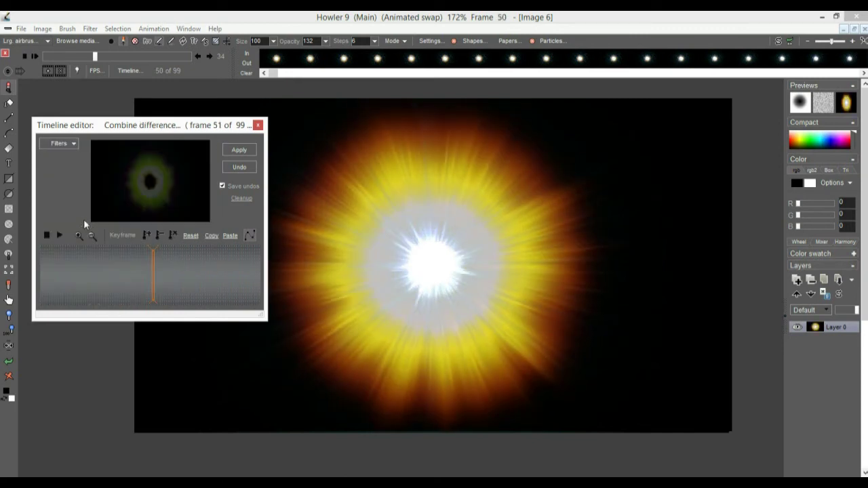
pyautogui.click(67, 145)
pyautogui.click(88, 232)
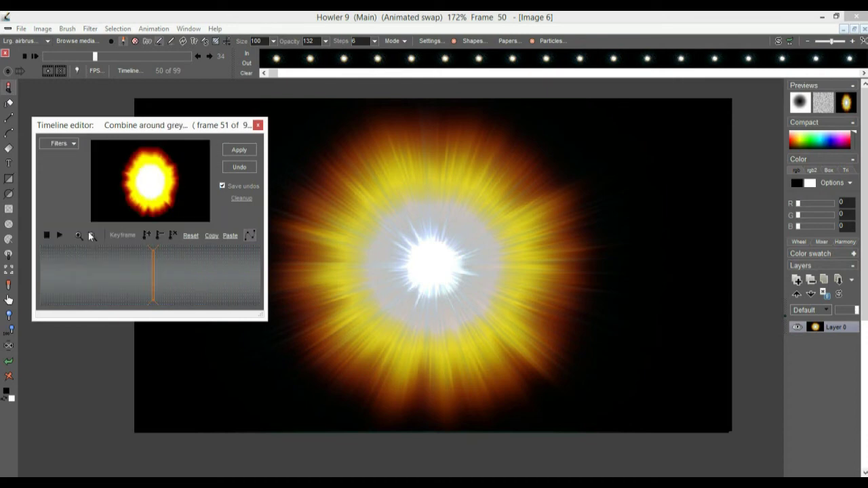
pyautogui.click(62, 144)
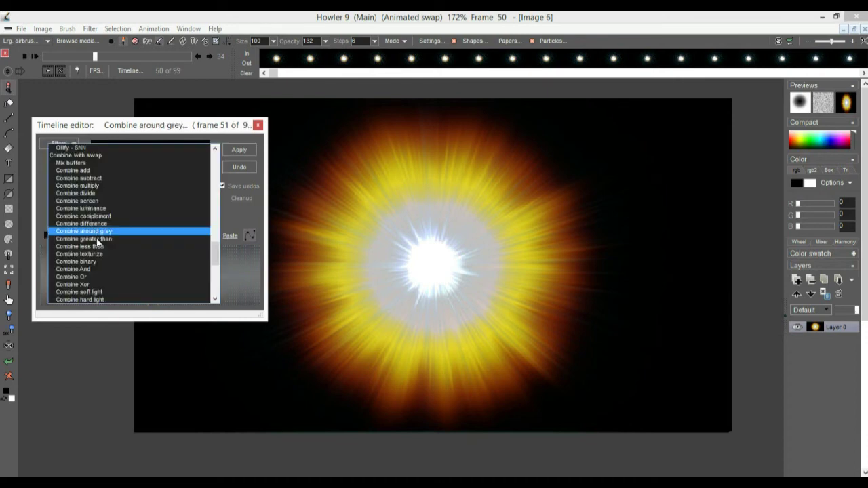
pyautogui.click(98, 239)
# Preview the Combine texturize filter up to frame 74 and the Combine binary filter back to frame 27.
pyautogui.click(60, 145)
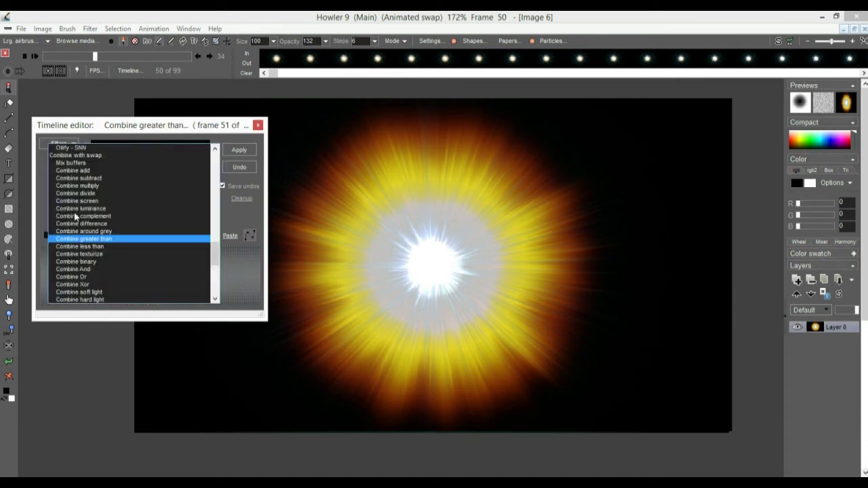
pyautogui.click(84, 253)
pyautogui.moveTo(138, 270); pyautogui.dragTo(206, 273)
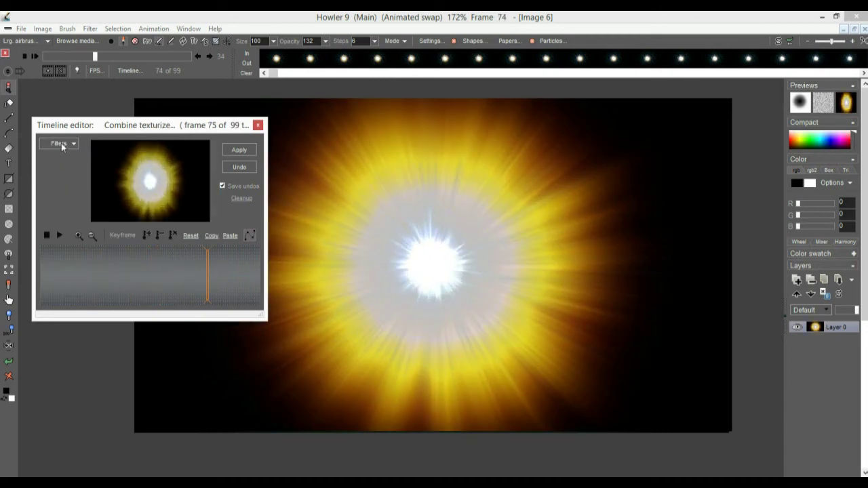
pyautogui.click(62, 146)
pyautogui.click(86, 263)
pyautogui.moveTo(86, 262)
pyautogui.mouseDown()
pyautogui.moveTo(136, 266)
pyautogui.moveTo(101, 271)
pyautogui.mouseUp()
# Try the Combine And filter on the whole animation, scrub to frame 38 to check it, and undo it.
pyautogui.click(55, 144)
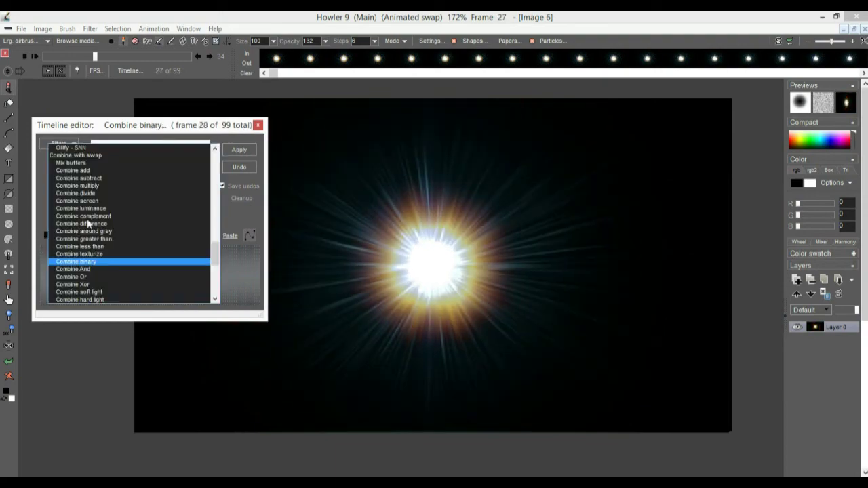
pyautogui.click(85, 268)
pyautogui.moveTo(81, 269); pyautogui.dragTo(182, 278)
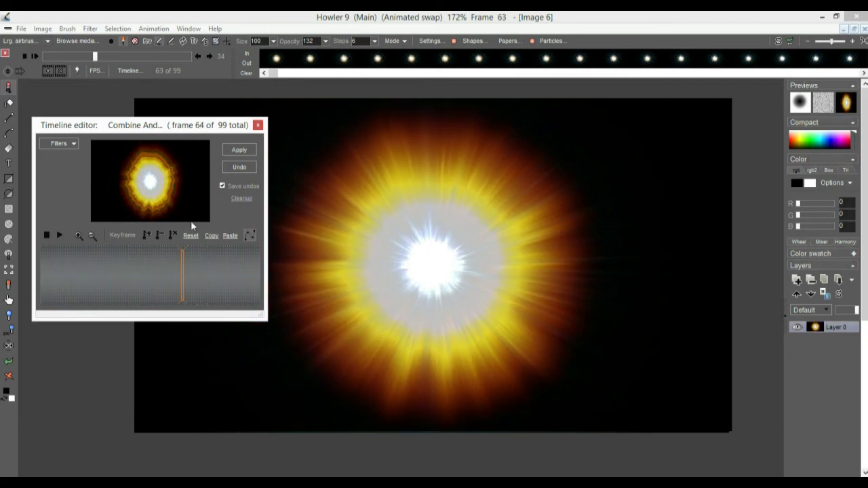
pyautogui.click(231, 152)
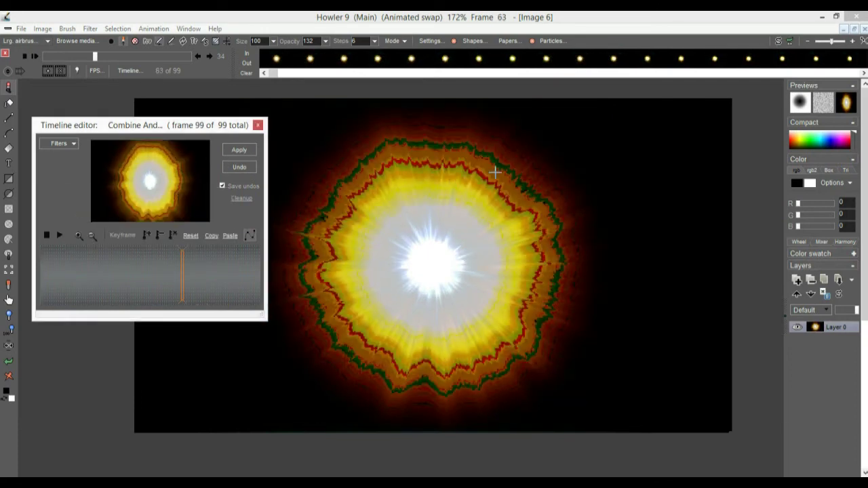
pyautogui.moveTo(67, 263); pyautogui.dragTo(127, 289)
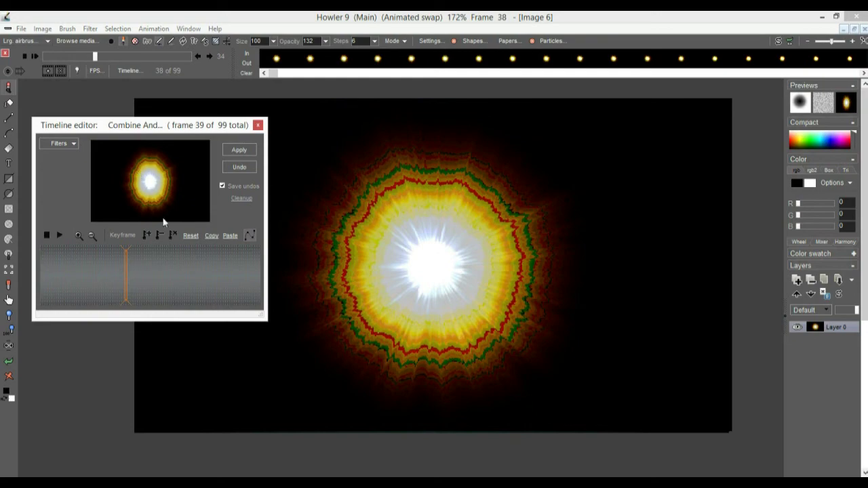
pyautogui.click(59, 144)
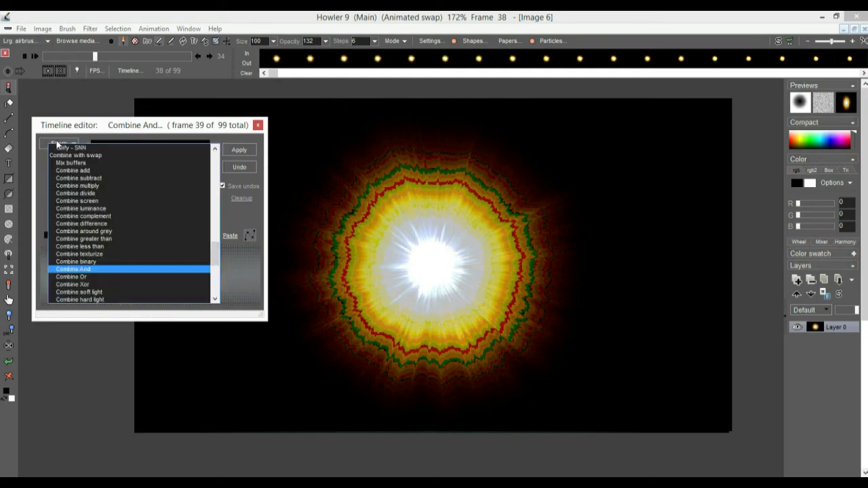
pyautogui.click(241, 167)
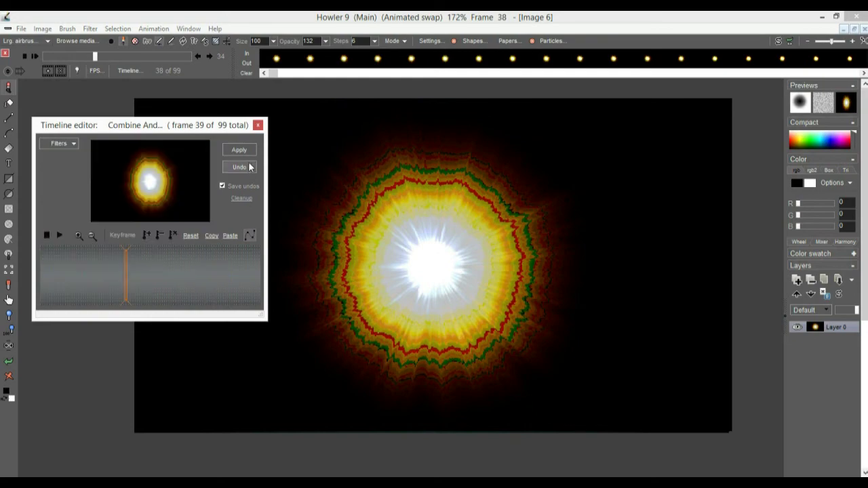
pyautogui.click(240, 167)
# Try the Combine Xor filter on the whole animation, scrub to frame 72 to inspect it, and undo it.
pyautogui.click(75, 148)
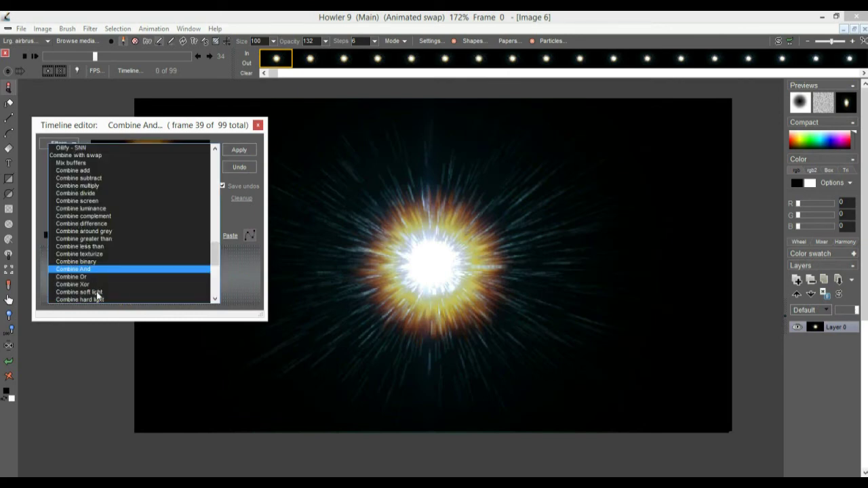
pyautogui.click(77, 284)
pyautogui.moveTo(112, 280); pyautogui.dragTo(170, 278)
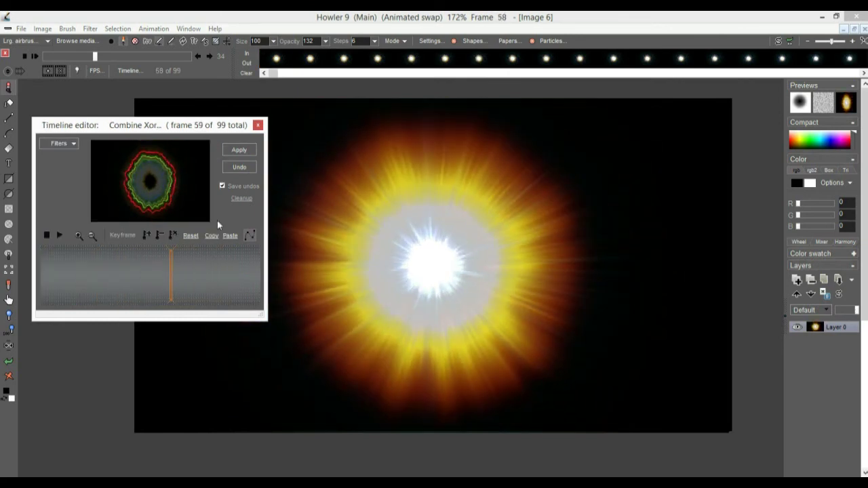
pyautogui.click(239, 149)
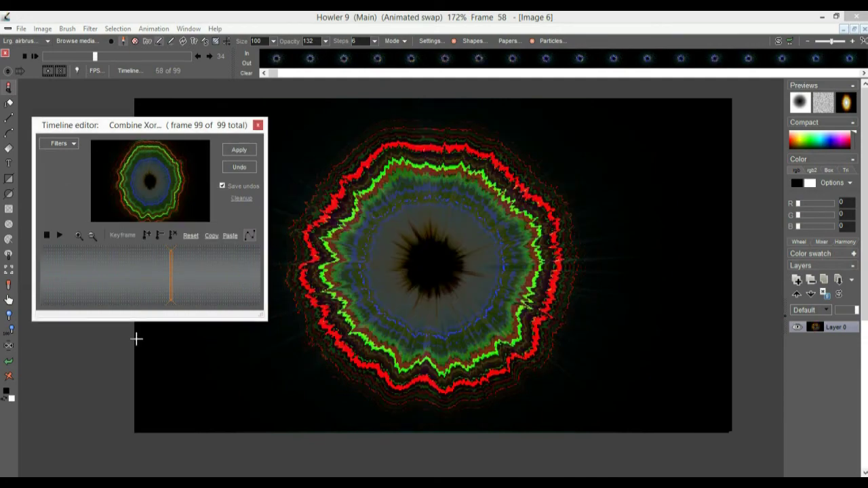
pyautogui.moveTo(136, 273); pyautogui.dragTo(202, 275)
pyautogui.click(239, 167)
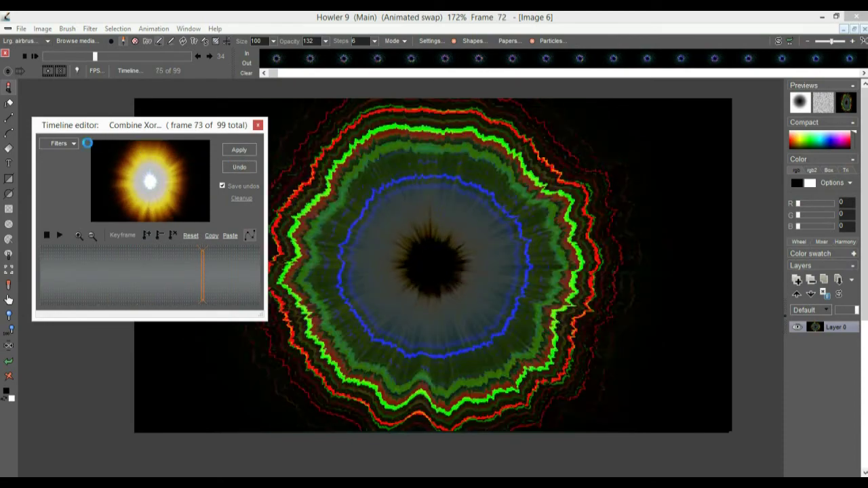
# Apply the Combine soft light filter to the whole animation and scrub to frame 14 to check it.
pyautogui.click(61, 144)
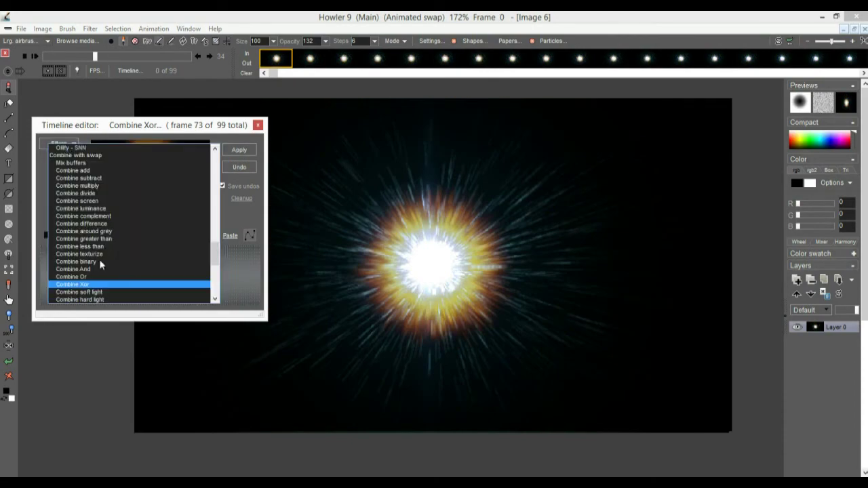
pyautogui.scroll(-3, 99, 261)
pyautogui.click(95, 244)
pyautogui.moveTo(166, 248); pyautogui.dragTo(82, 279)
pyautogui.click(239, 150)
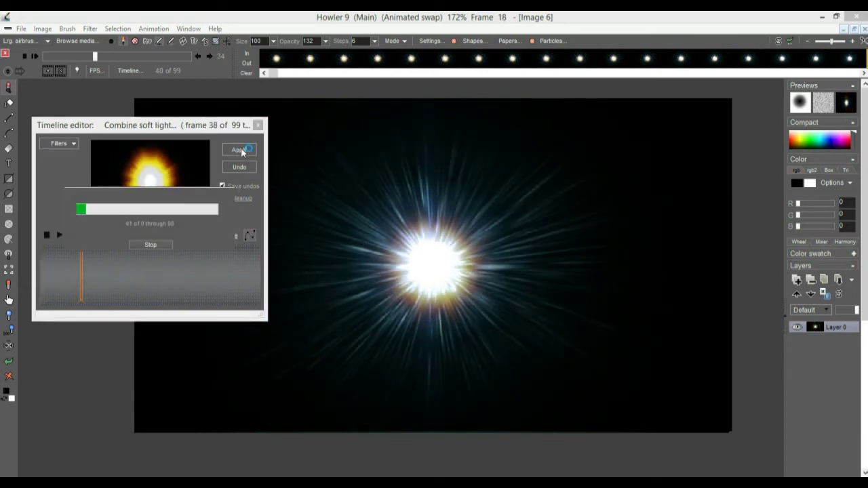
pyautogui.moveTo(94, 290); pyautogui.dragTo(71, 274)
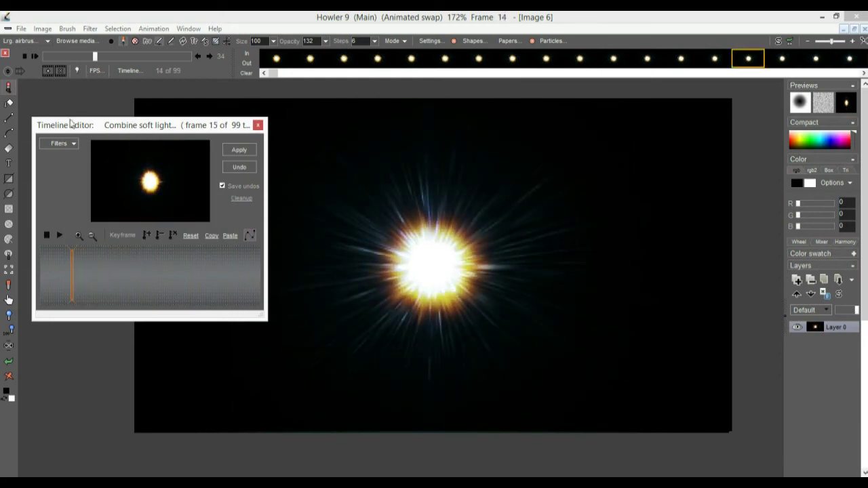
# Expand the dynamic range of the soft-light result from frame 14.
pyautogui.click(42, 29)
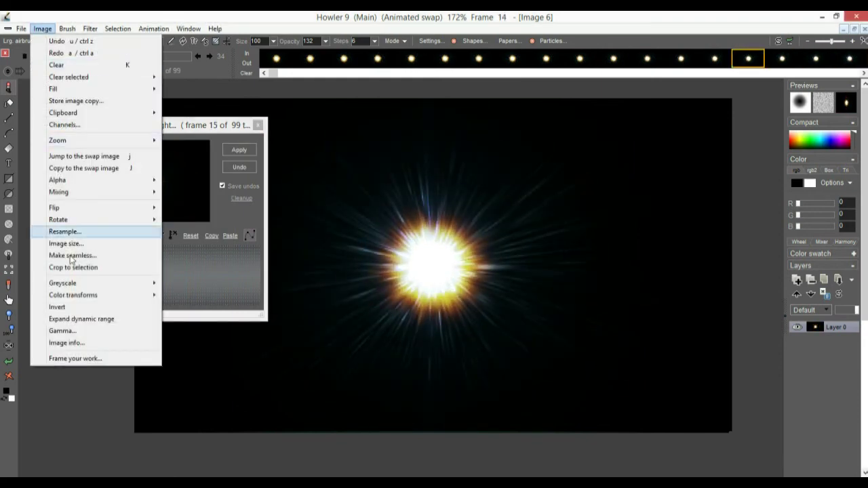
pyautogui.click(101, 318)
pyautogui.click(373, 301)
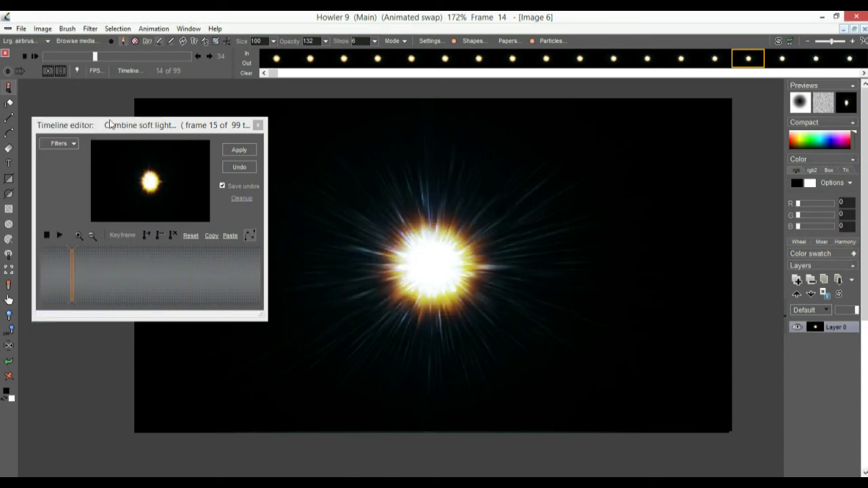
# Close the timeline editor, then play and scrub through the soft-light animation to review it from start to end.
pyautogui.click(258, 124)
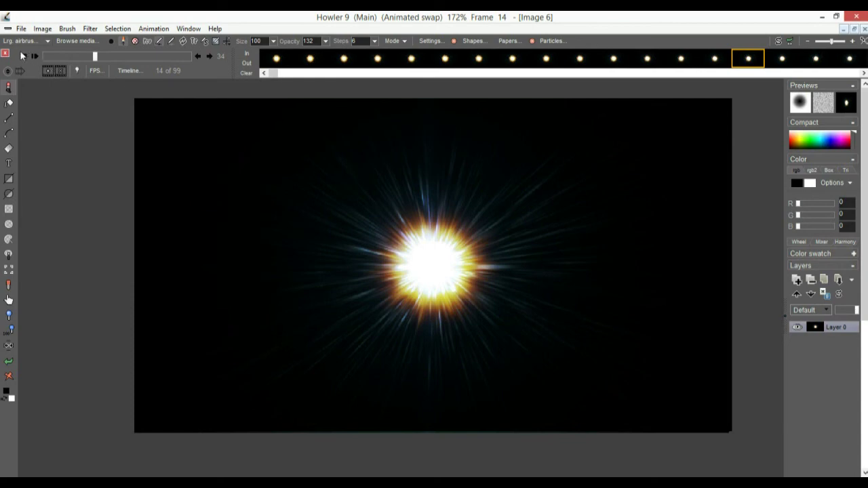
pyautogui.click(34, 57)
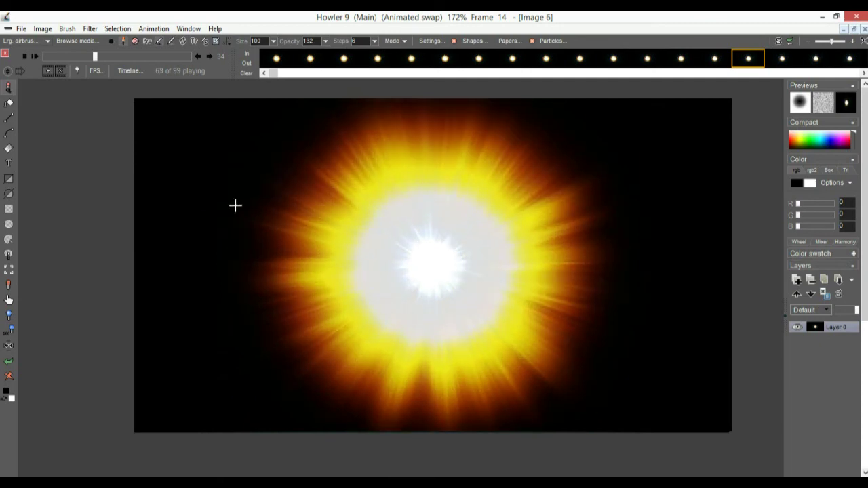
pyautogui.moveTo(125, 55); pyautogui.dragTo(204, 60)
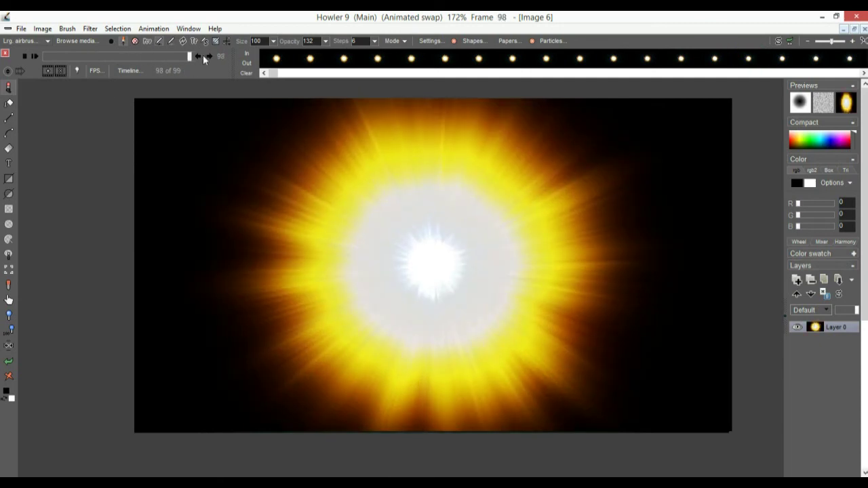
pyautogui.moveTo(56, 60); pyautogui.dragTo(200, 69)
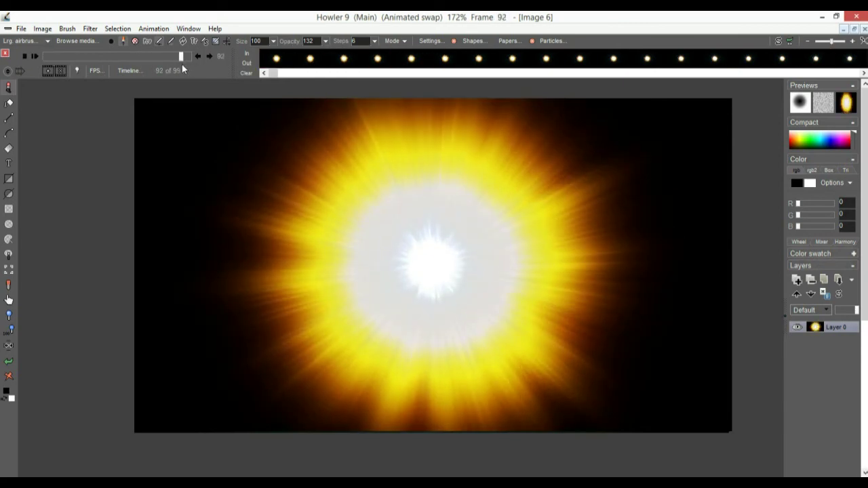
pyautogui.click(34, 57)
pyautogui.moveTo(44, 55); pyautogui.dragTo(129, 56)
# Make the animation loopable from frame 79.
pyautogui.rightClick(301, 58)
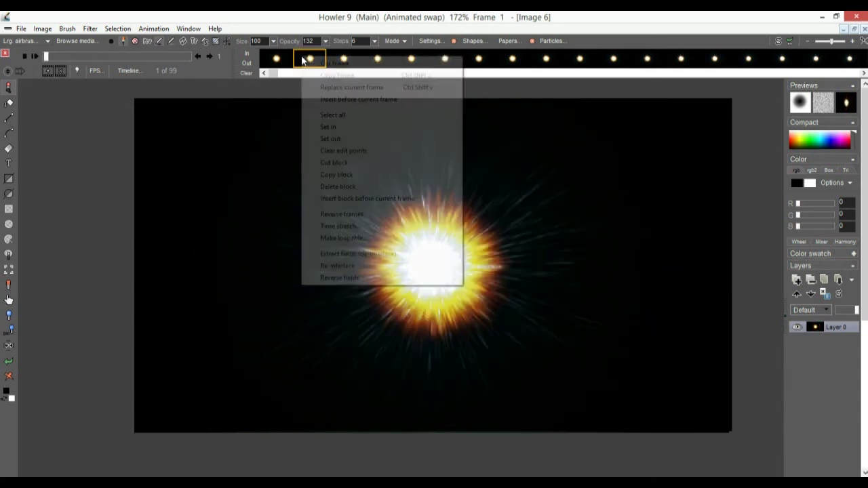
pyautogui.click(344, 238)
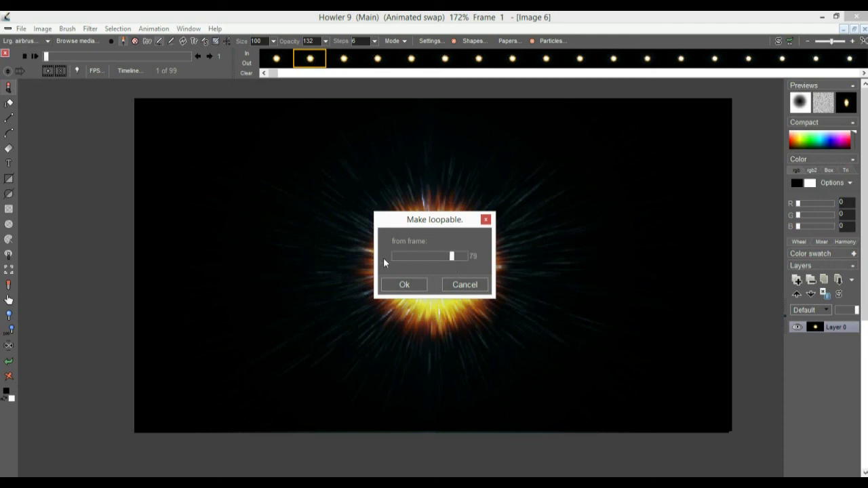
pyautogui.click(405, 286)
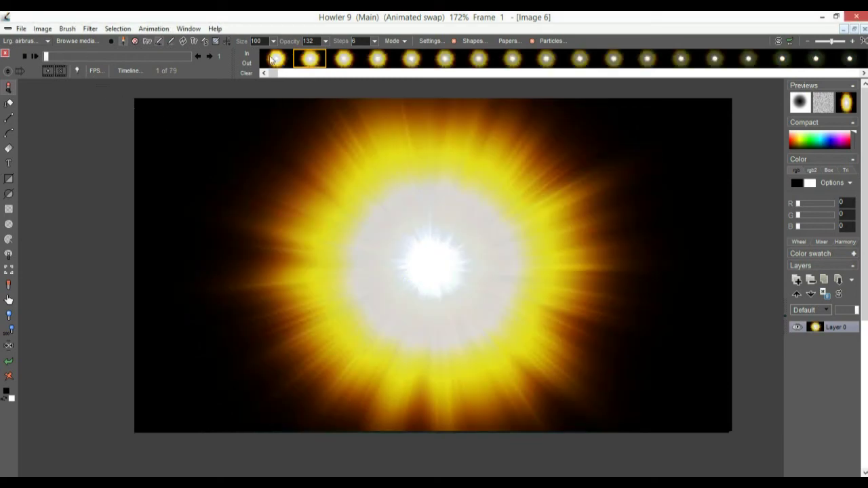
# Time-stretch the looped animation to 99 frames with frame blending and play it back.
pyautogui.rightClick(342, 59)
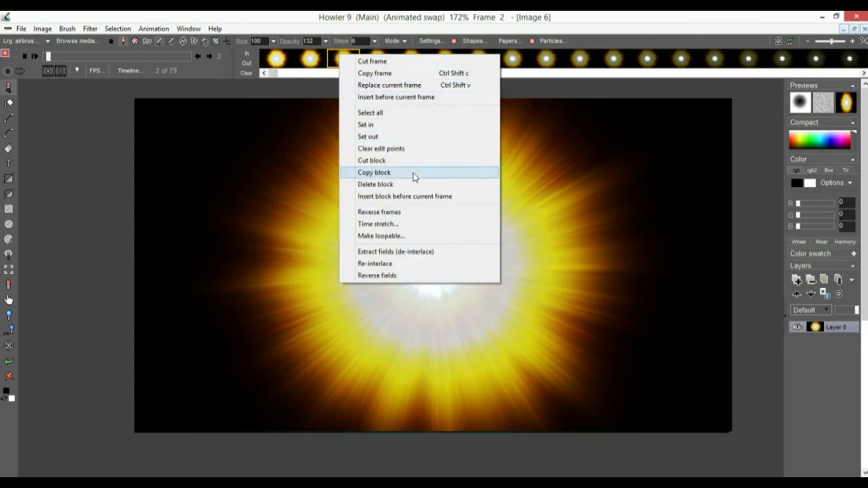
pyautogui.click(392, 230)
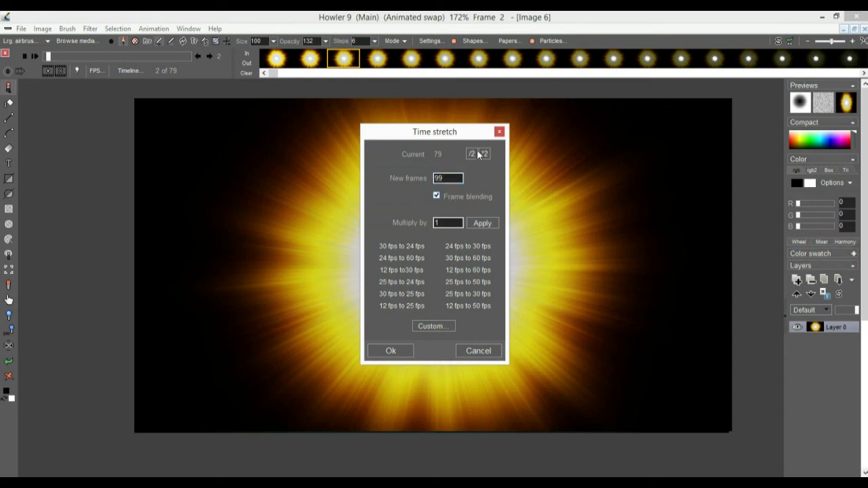
pyautogui.click(399, 352)
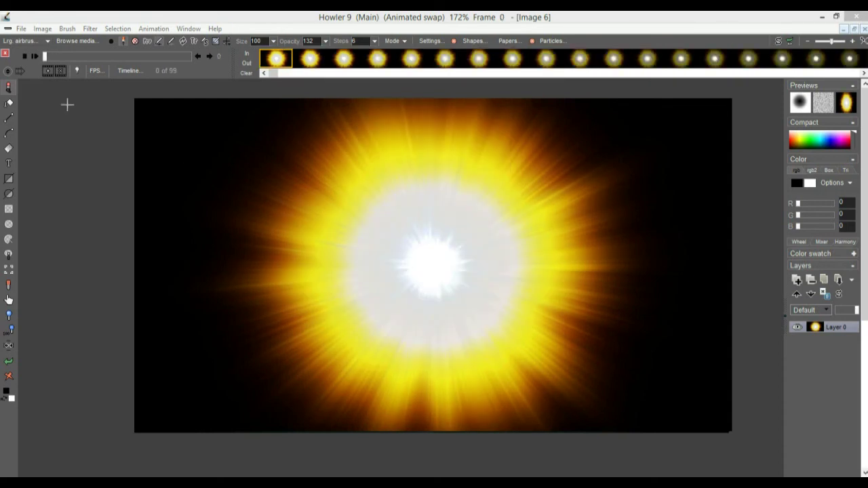
pyautogui.click(35, 56)
pyautogui.click(30, 57)
pyautogui.click(32, 55)
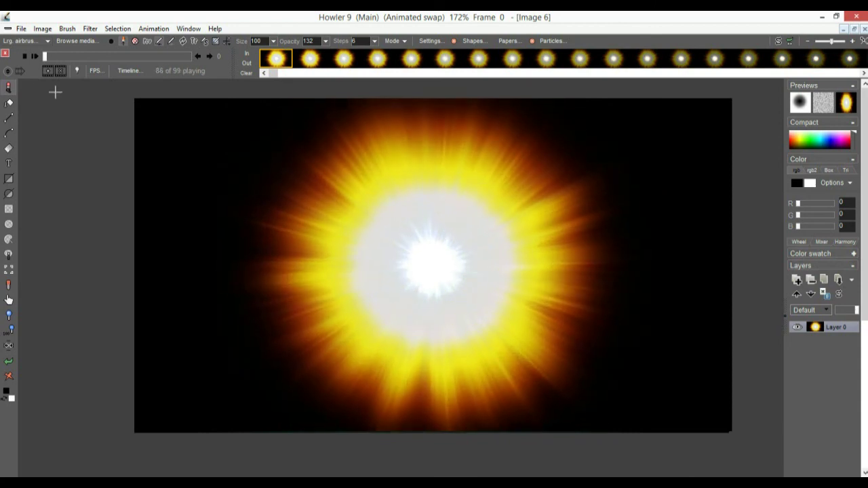
# Load the full 344-frame video flux-a.avi as a new animation, enlarge its view, and play it.
pyautogui.click(154, 29)
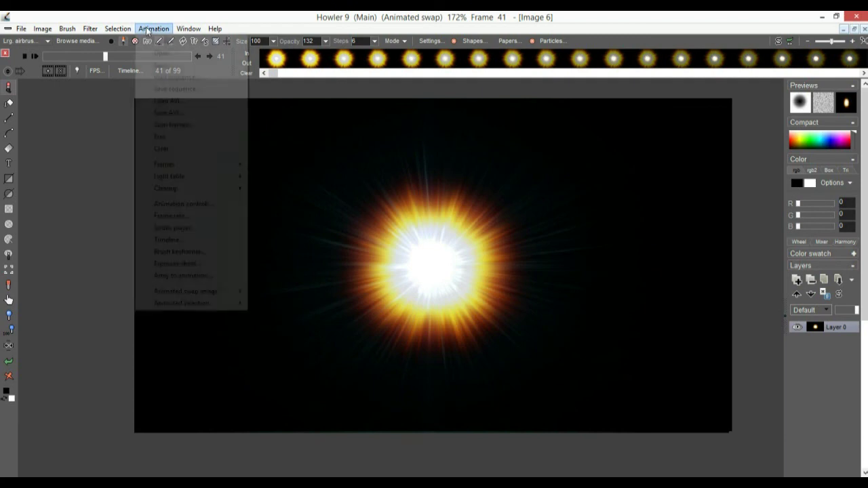
pyautogui.click(168, 100)
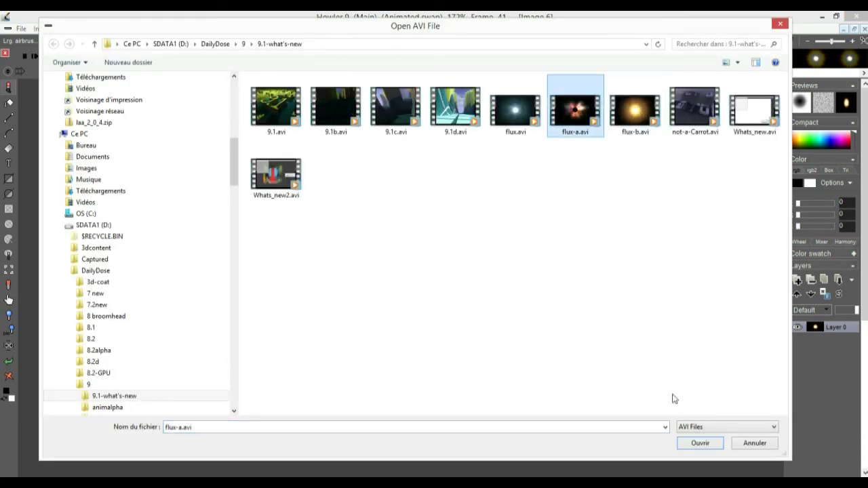
pyautogui.click(699, 442)
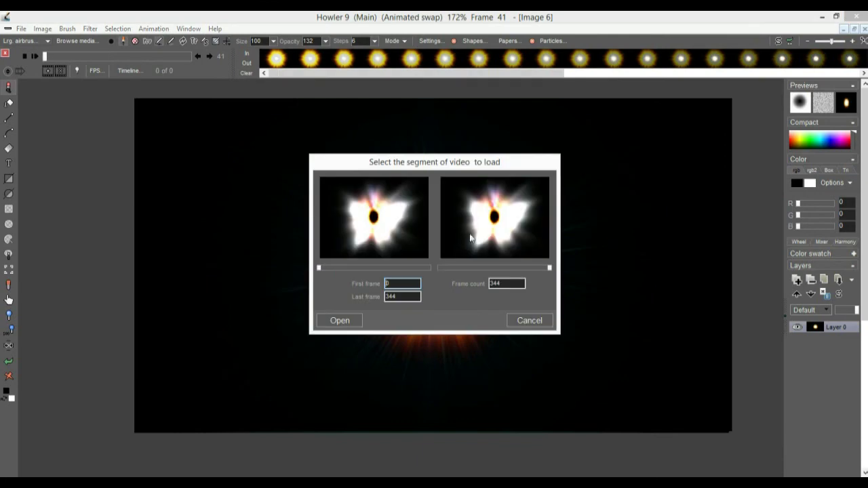
pyautogui.click(340, 322)
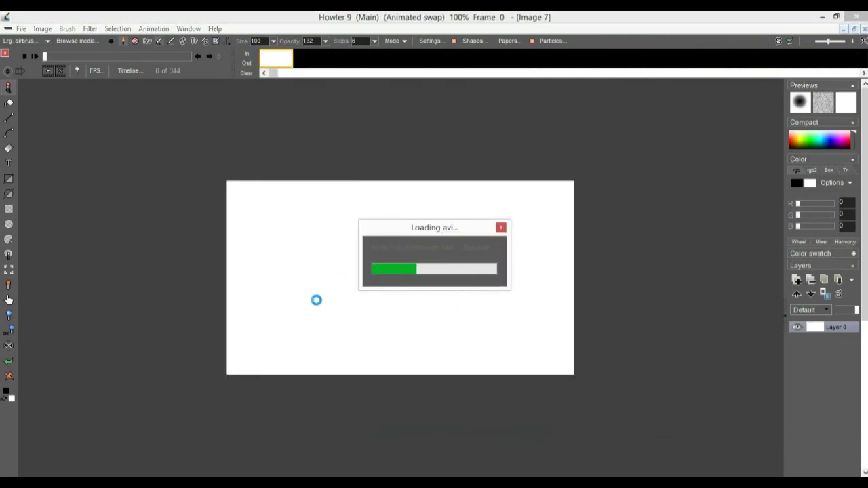
pyautogui.scroll(4, 339, 254)
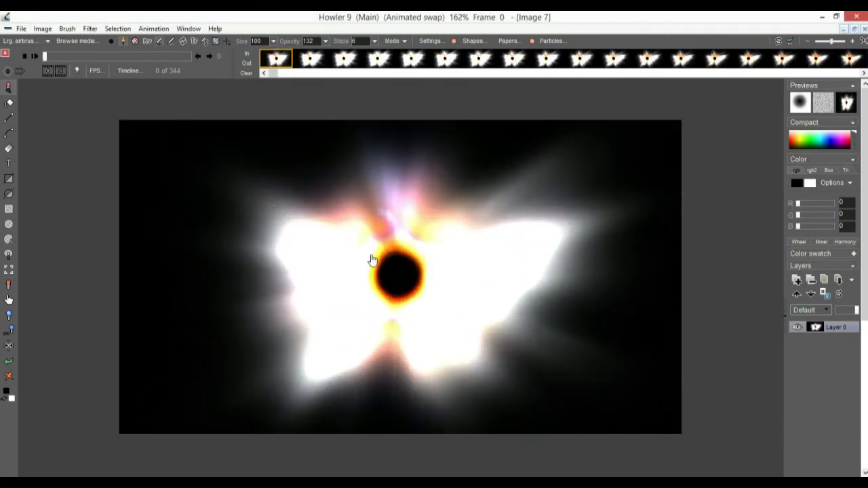
pyautogui.click(34, 56)
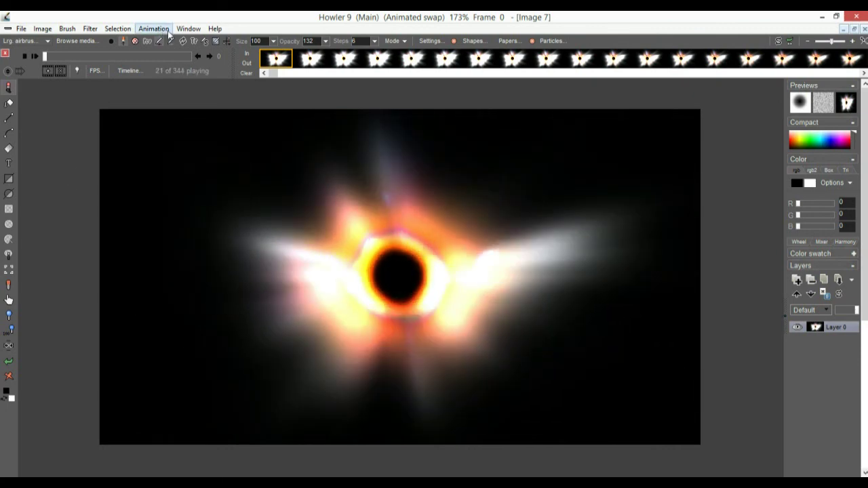
# Load a segment of flux.avi from frame 0 to 106 as a new animation.
pyautogui.click(153, 28)
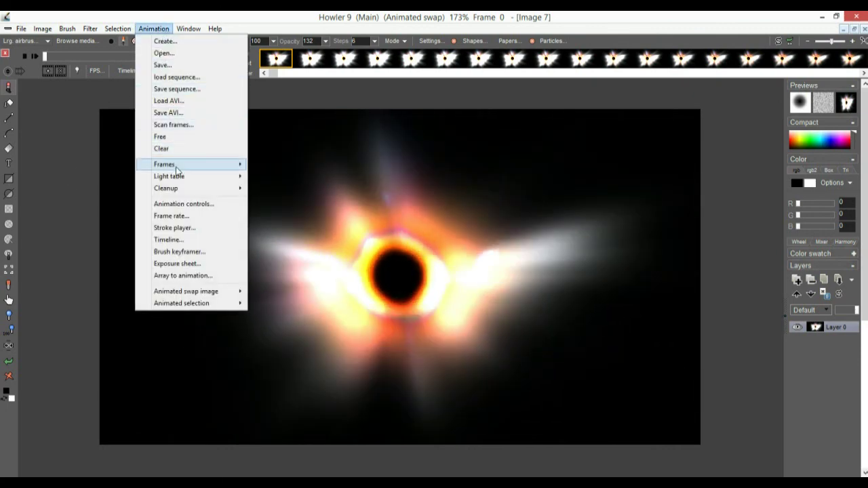
pyautogui.click(190, 100)
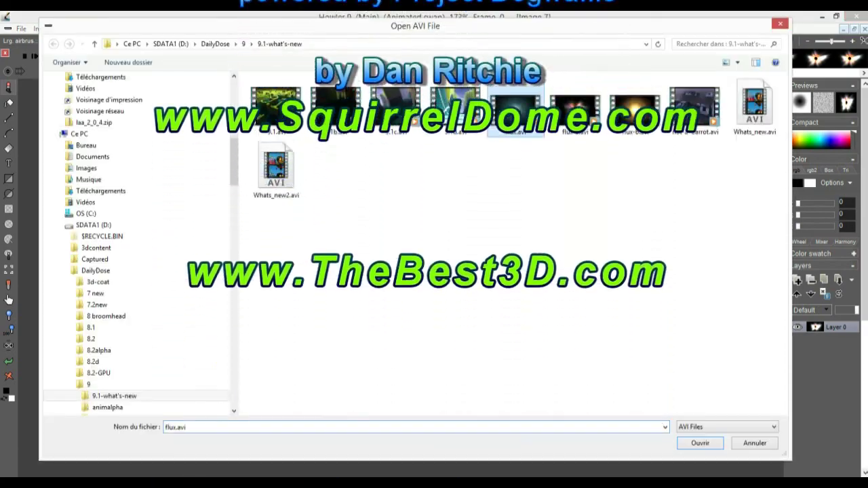
pyautogui.click(515, 108)
pyautogui.click(702, 442)
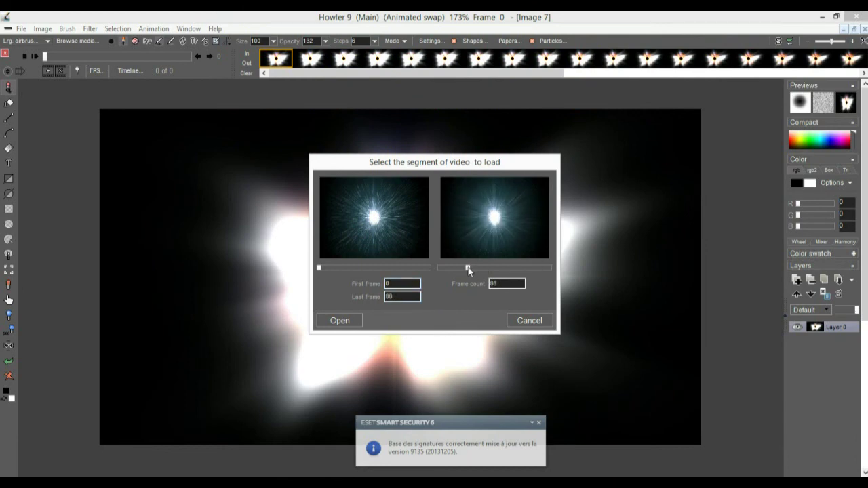
pyautogui.click(339, 321)
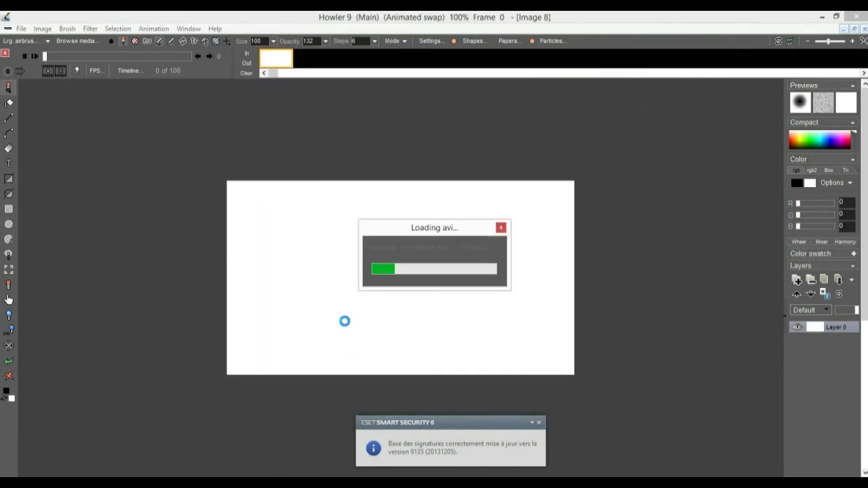